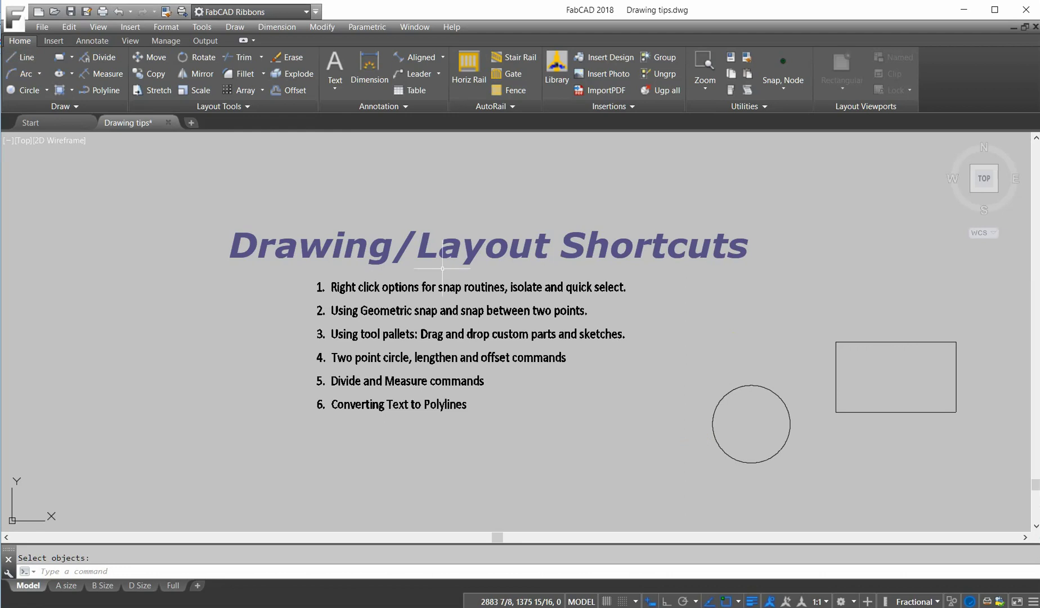
- Enable Osnap, then draw a line from the rectangle's left-edge midpoint, snapped perpendicular to the circle
click(784, 91)
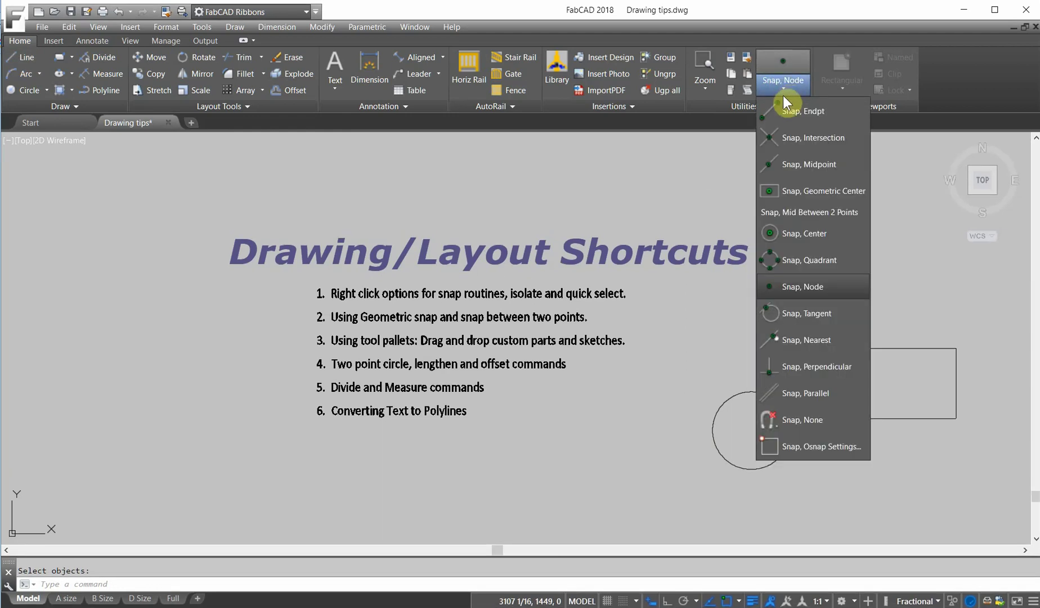
click(730, 602)
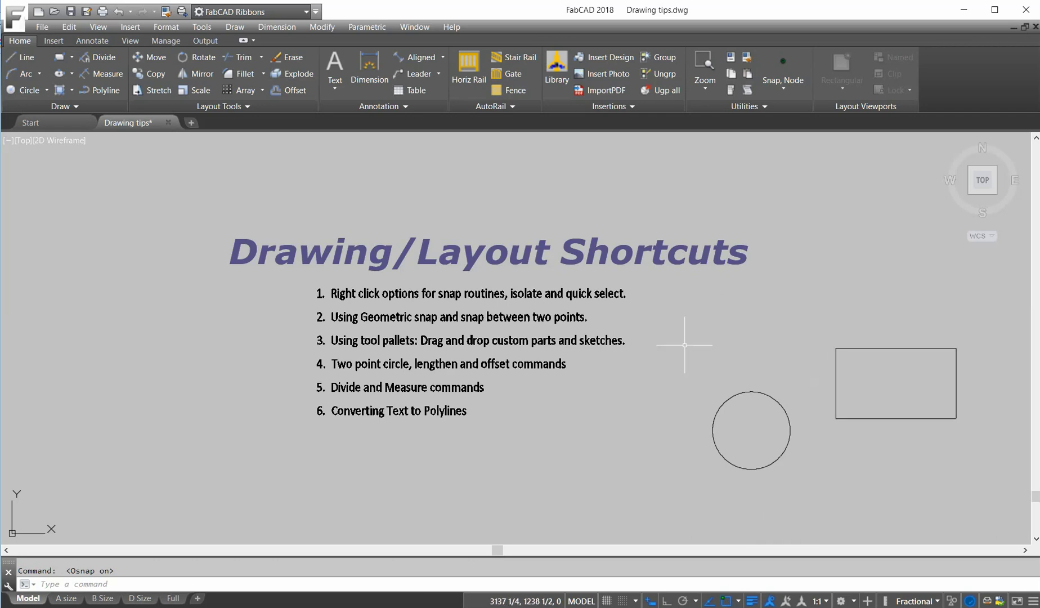
click(21, 57)
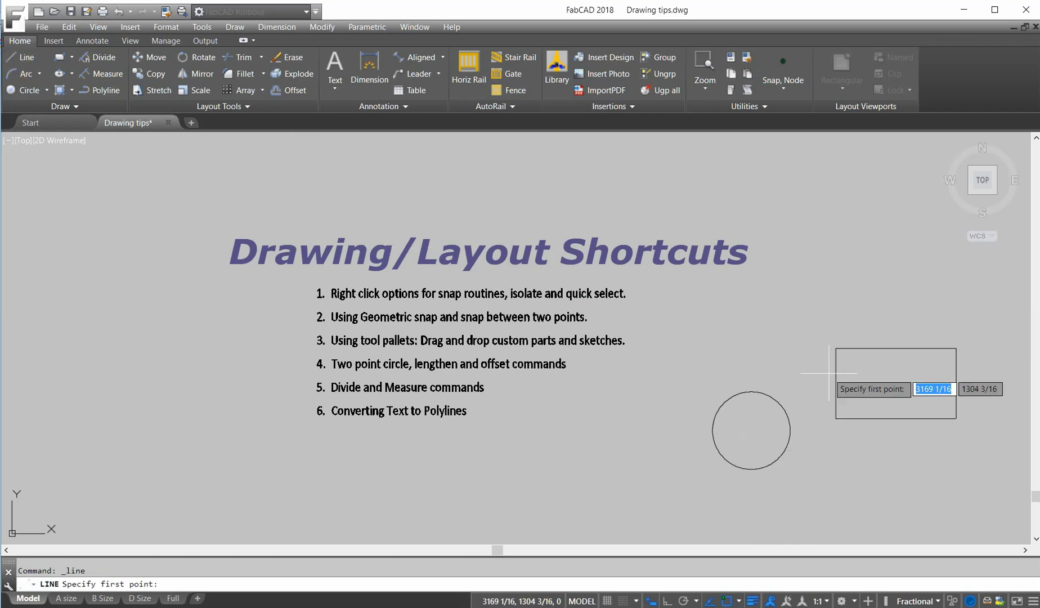
click(836, 383)
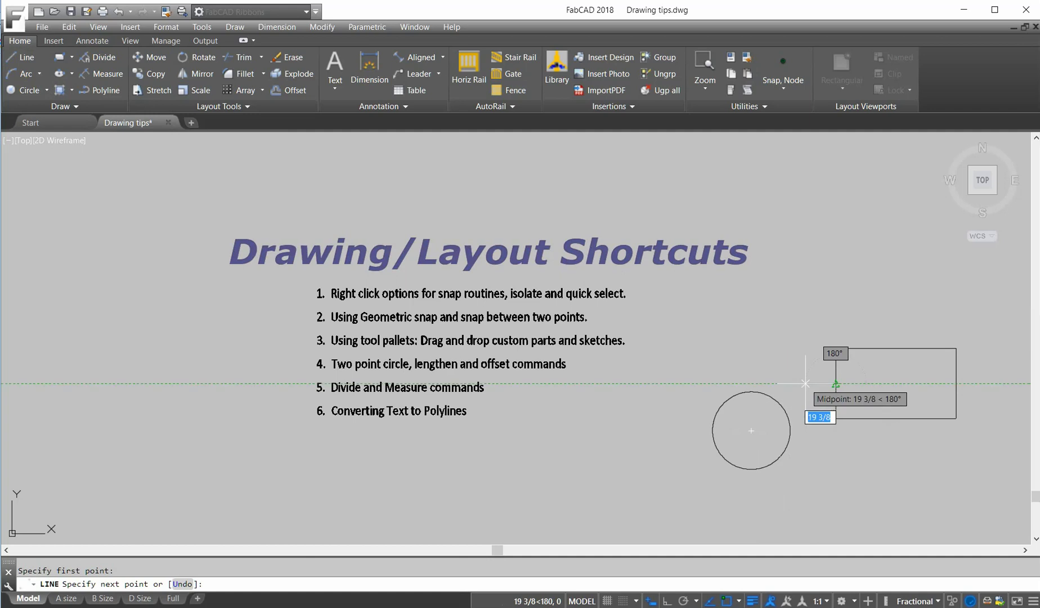
shift+right_click(804, 295)
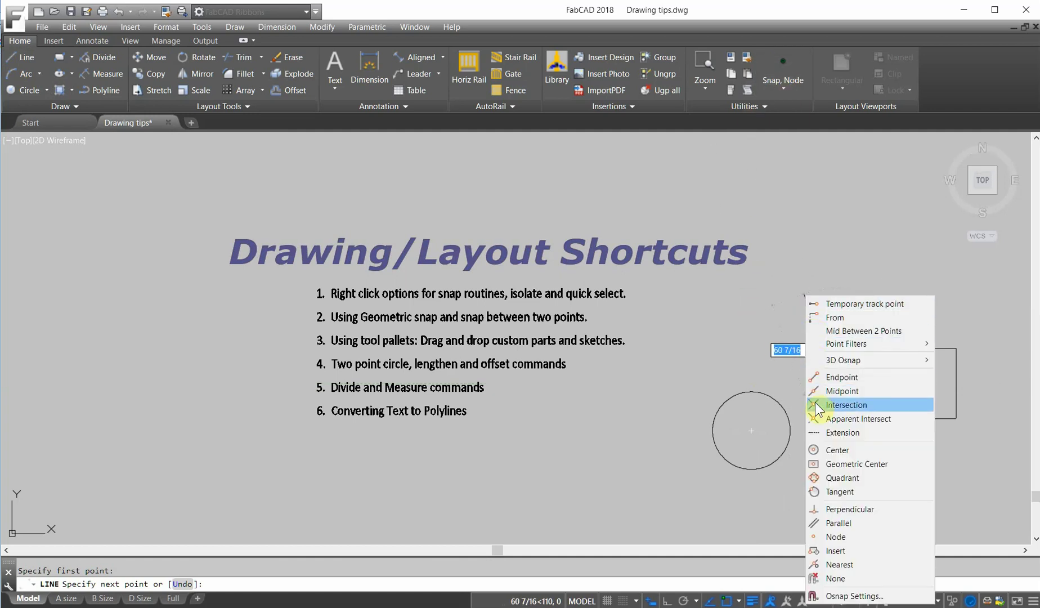
click(814, 510)
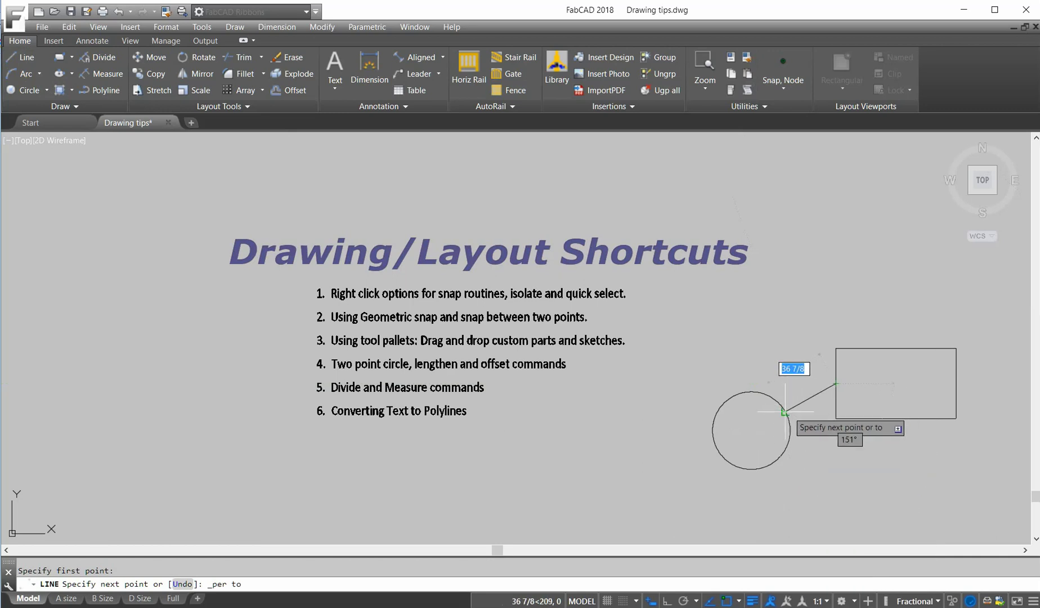
shift+right_click(785, 387)
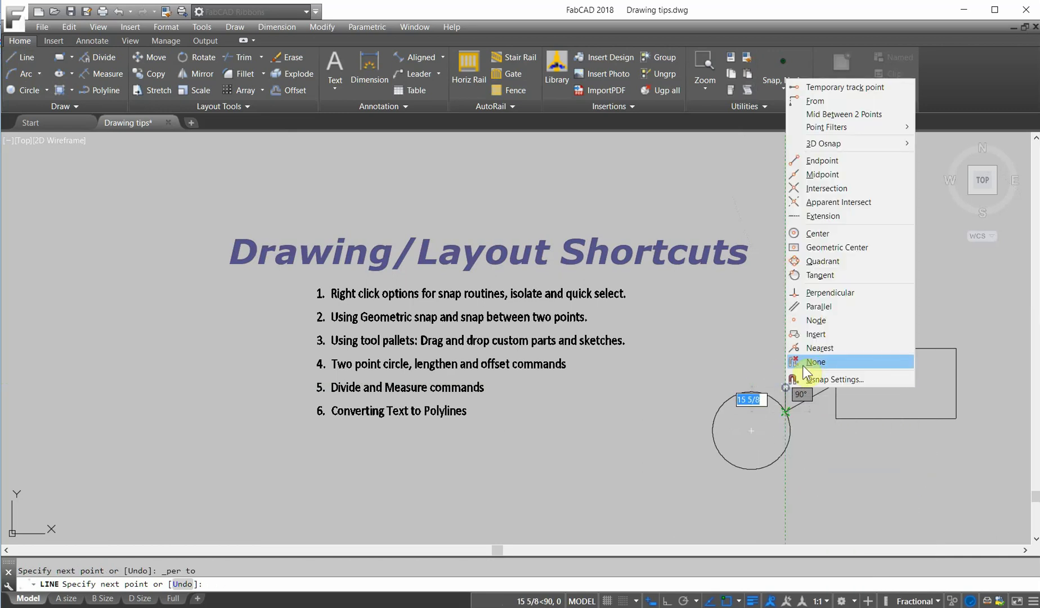
key(Escape)
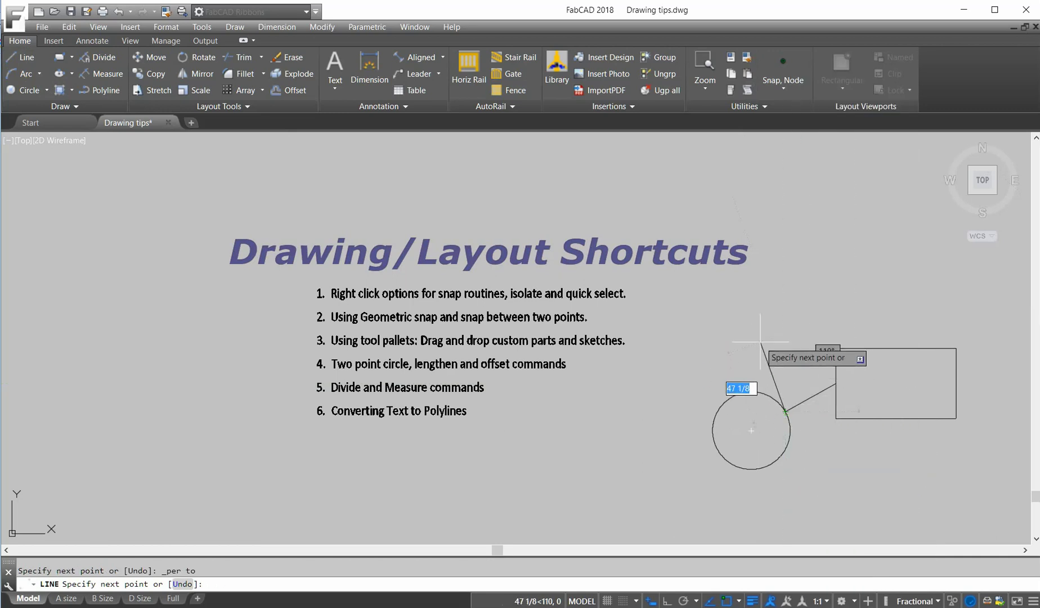
click(748, 356)
key(Escape)
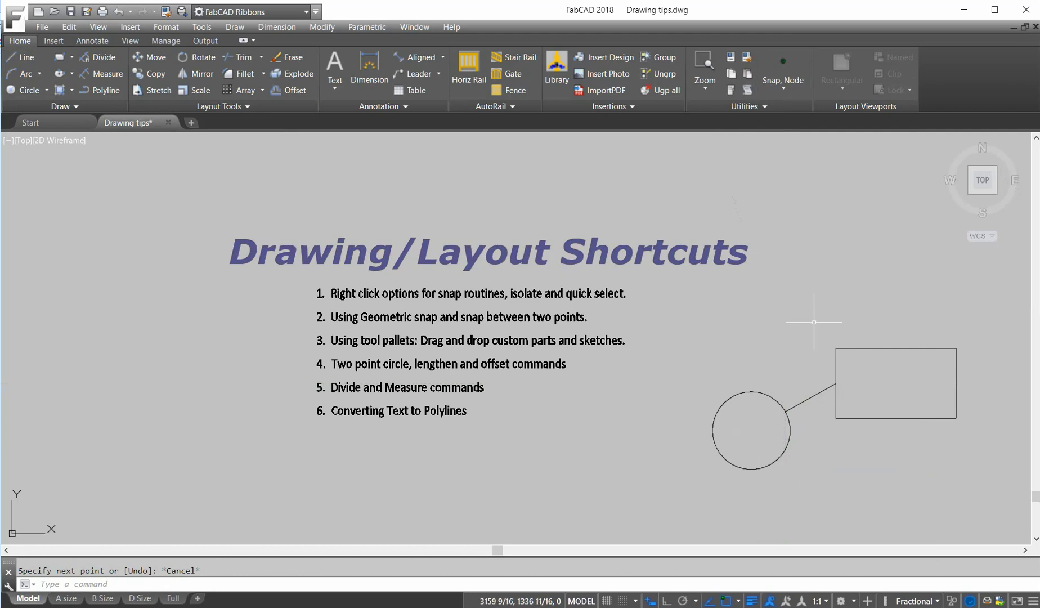
- Draw a short line from the circle's edge, snapped perpendicular, rising up and to the right
click(27, 59)
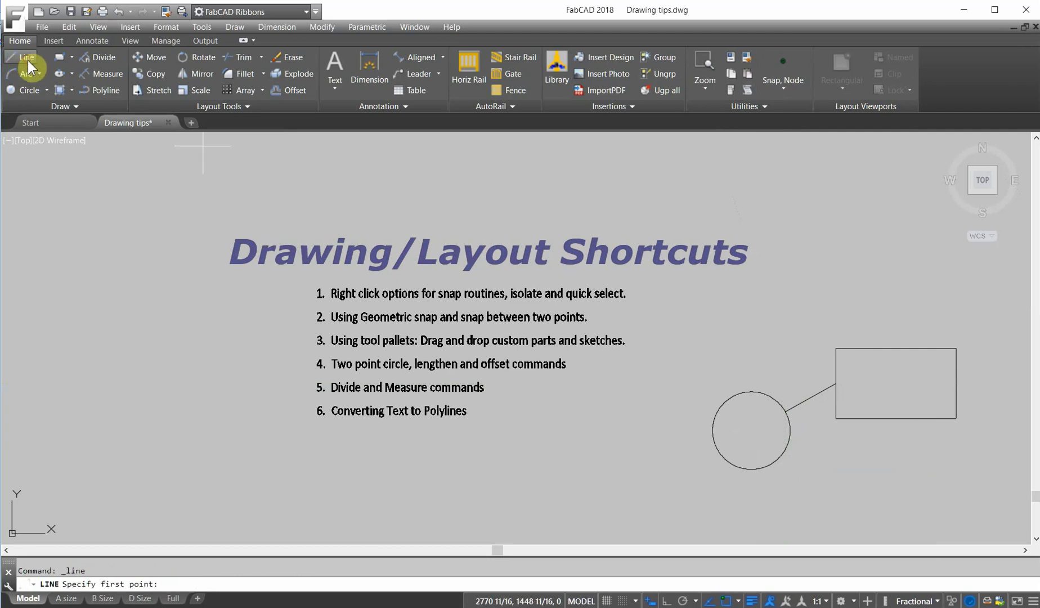
shift+right_click(758, 359)
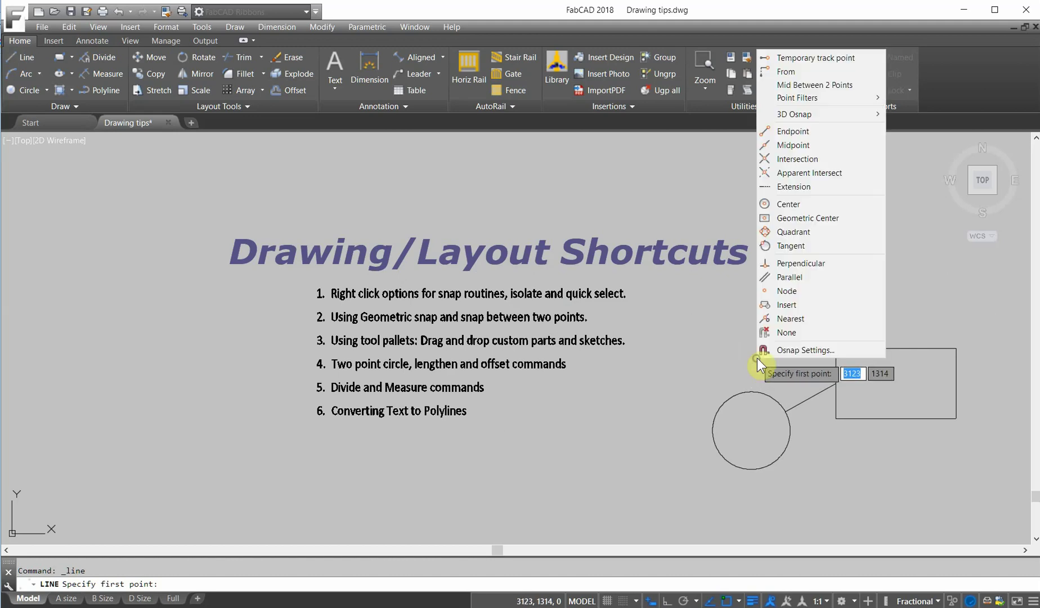
click(791, 263)
click(748, 390)
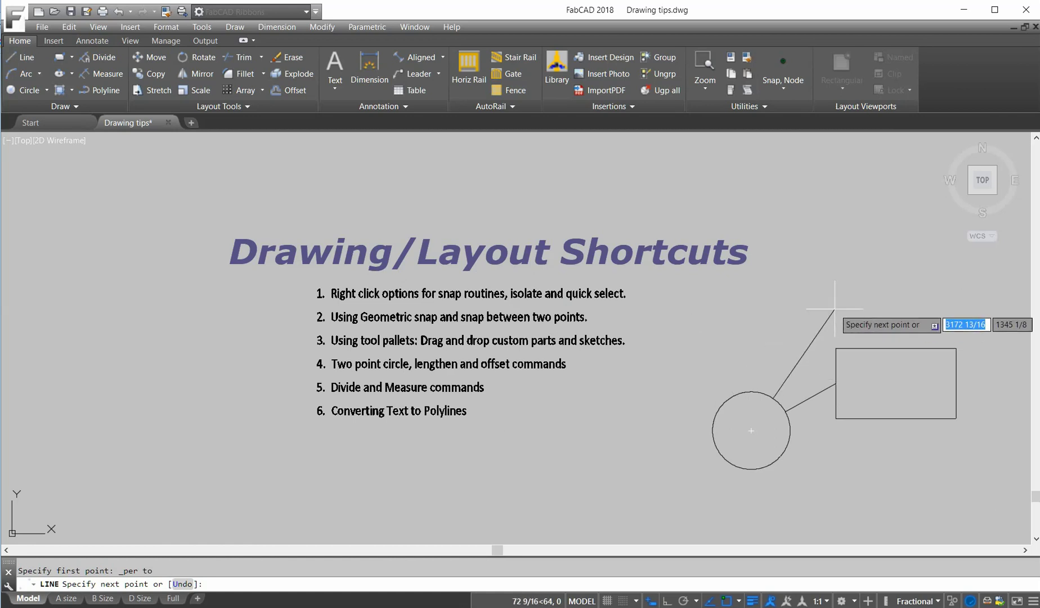
click(771, 343)
key(Escape)
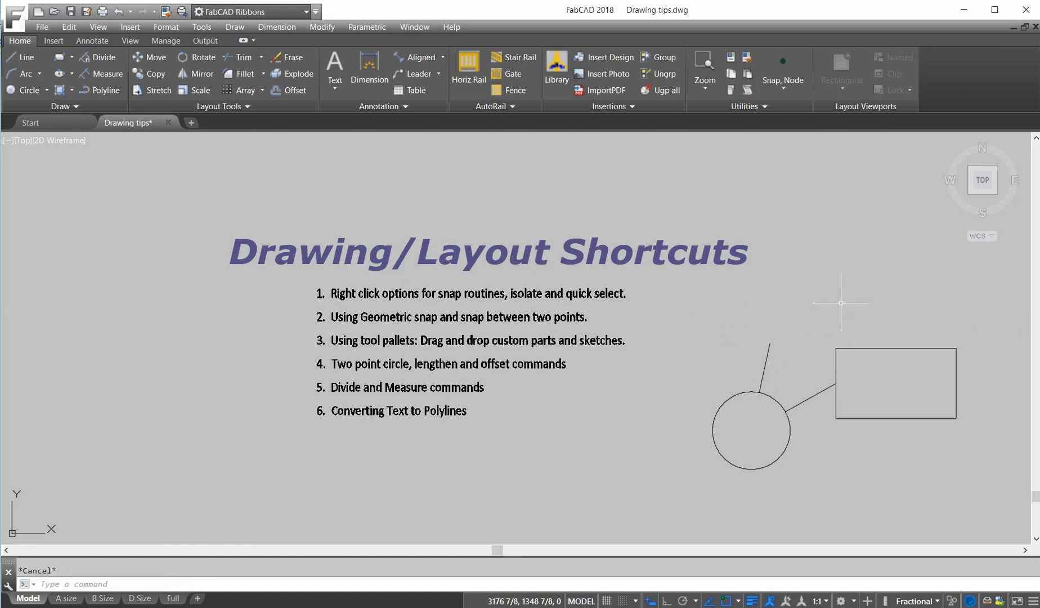
- Draw a perpendicular-snapped L-shaped line with its corner left of the shortcuts title
key(Return)
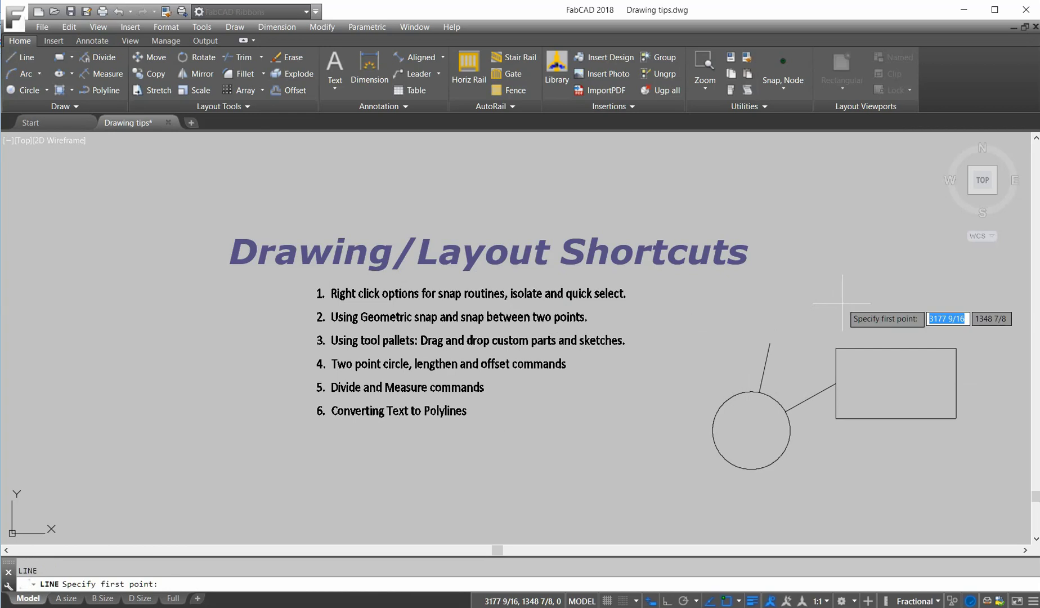
shift+right_click(843, 303)
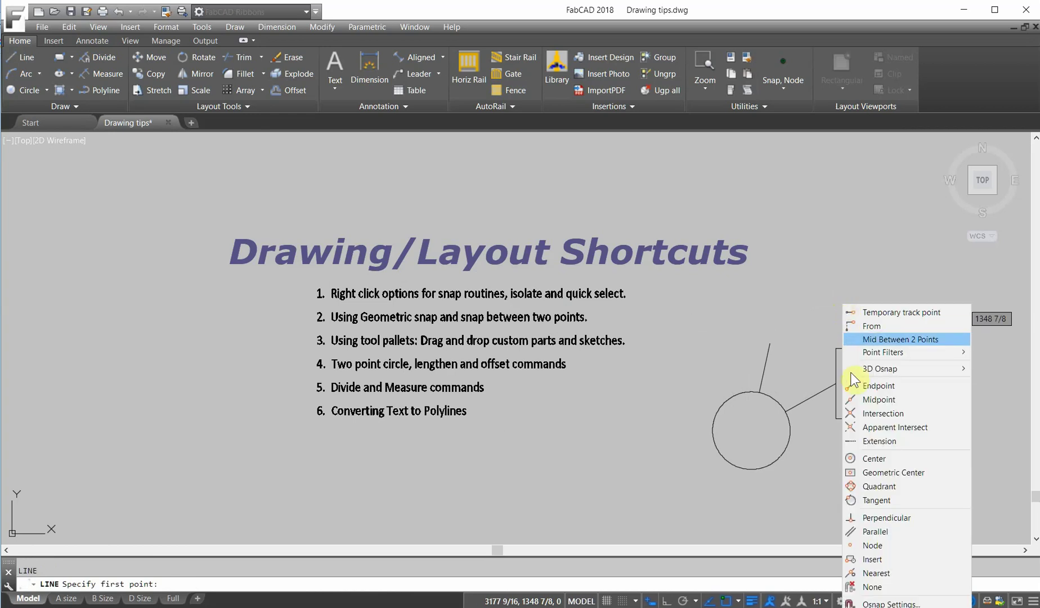
click(879, 518)
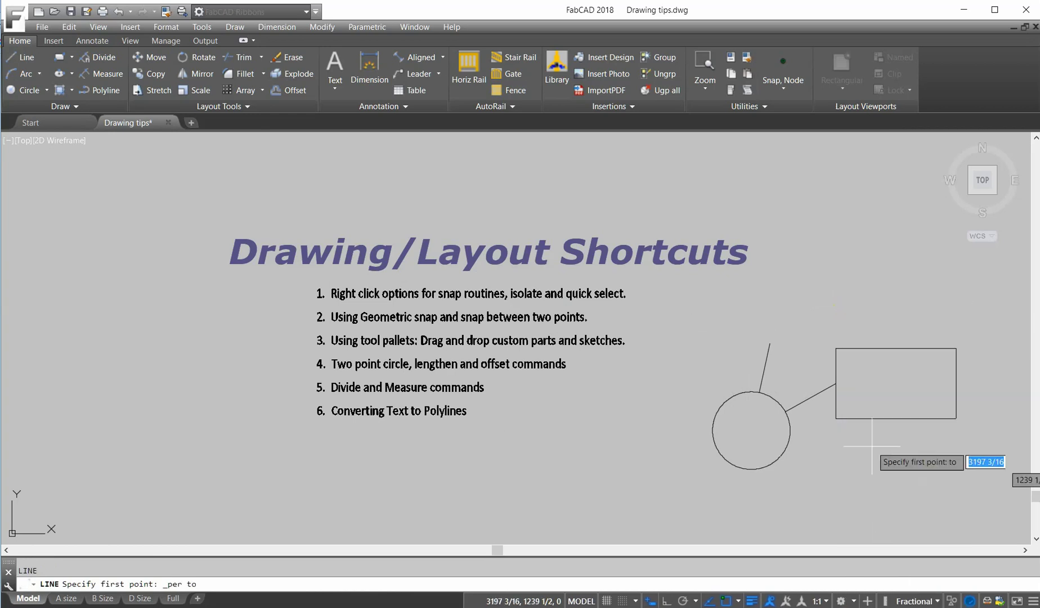
click(859, 348)
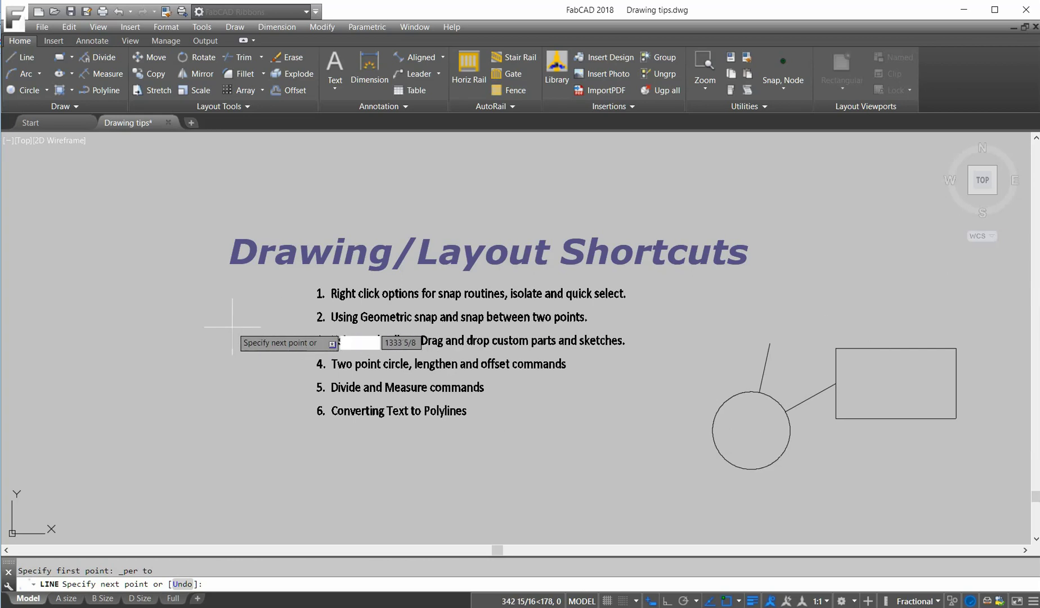
click(202, 329)
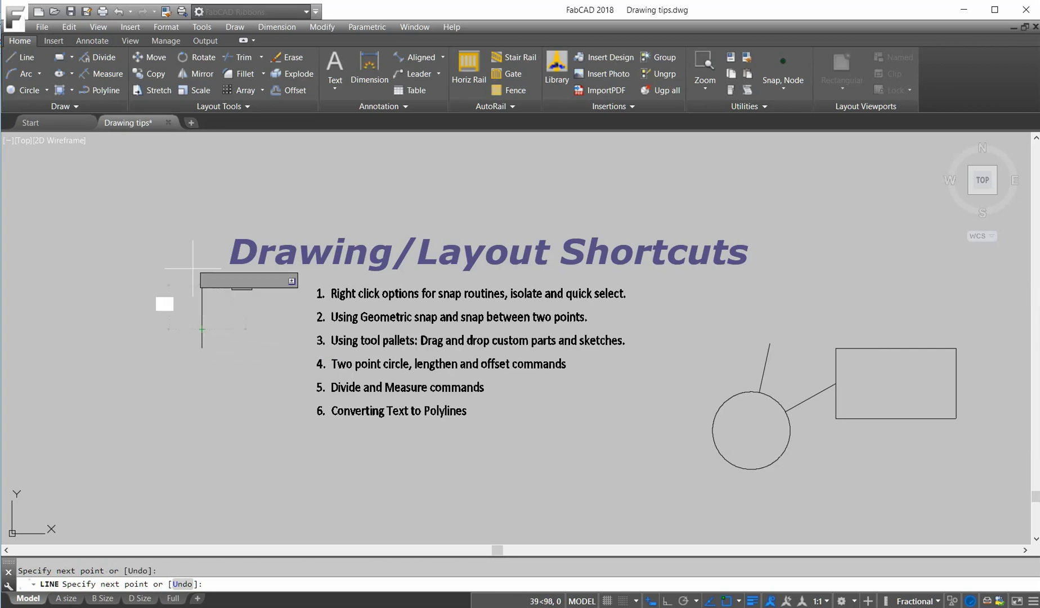
click(202, 240)
click(119, 240)
key(Return)
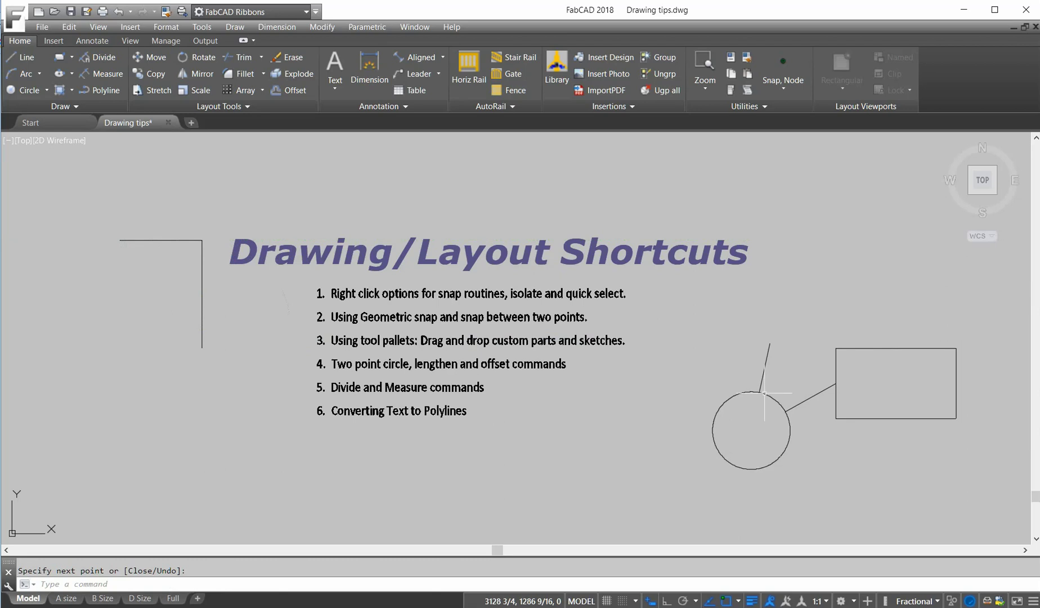
- Use Quick Select with Object type Hatch to select all four gradient hatches
scroll(806, 332, down, 3)
middle_drag(801, 332, 692, 345)
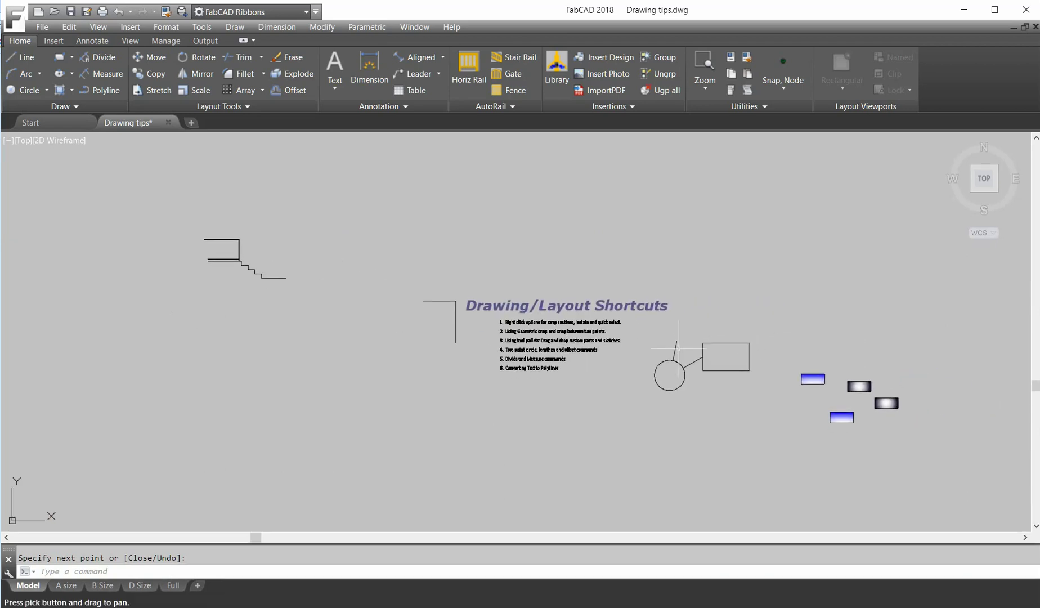
scroll(725, 363, up, 2)
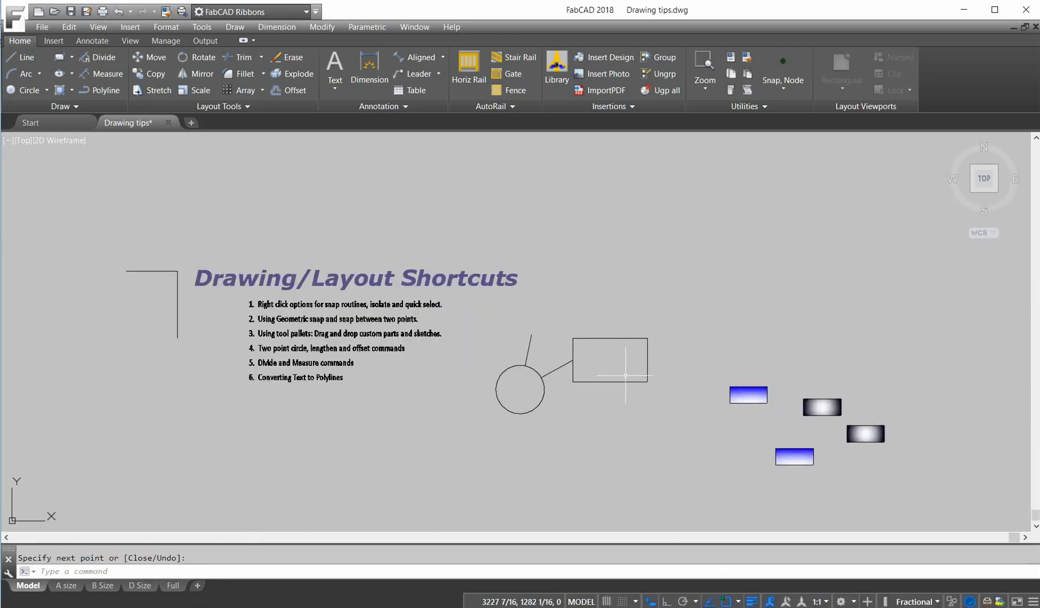
right_click(599, 461)
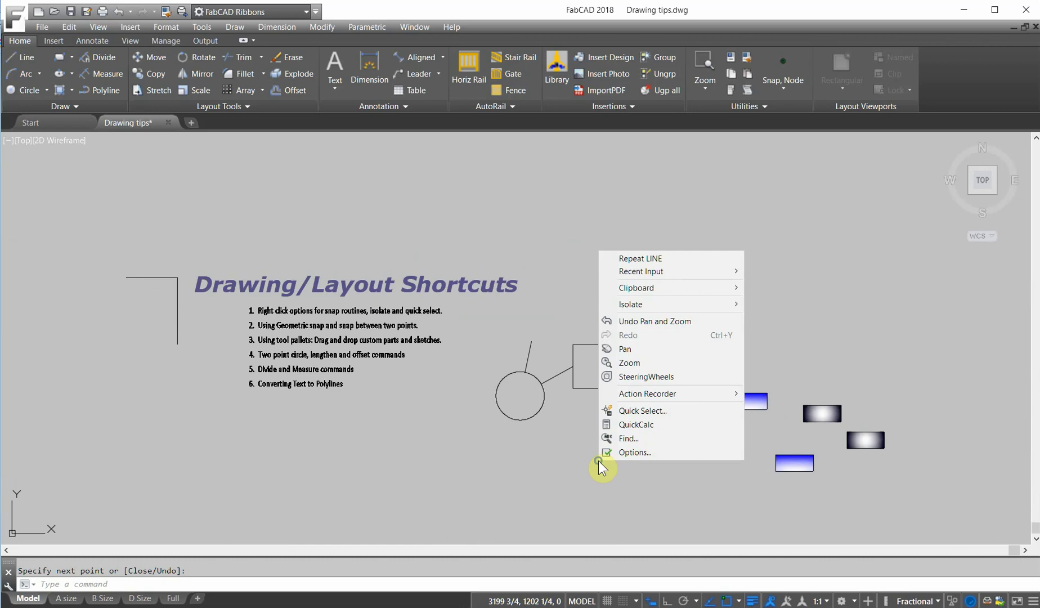
click(643, 411)
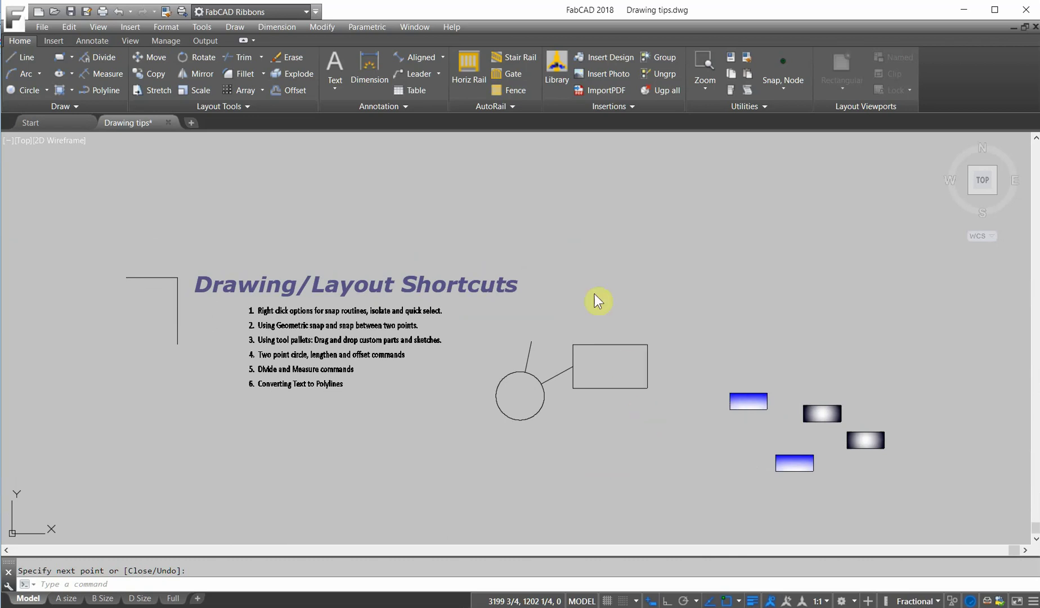
click(714, 208)
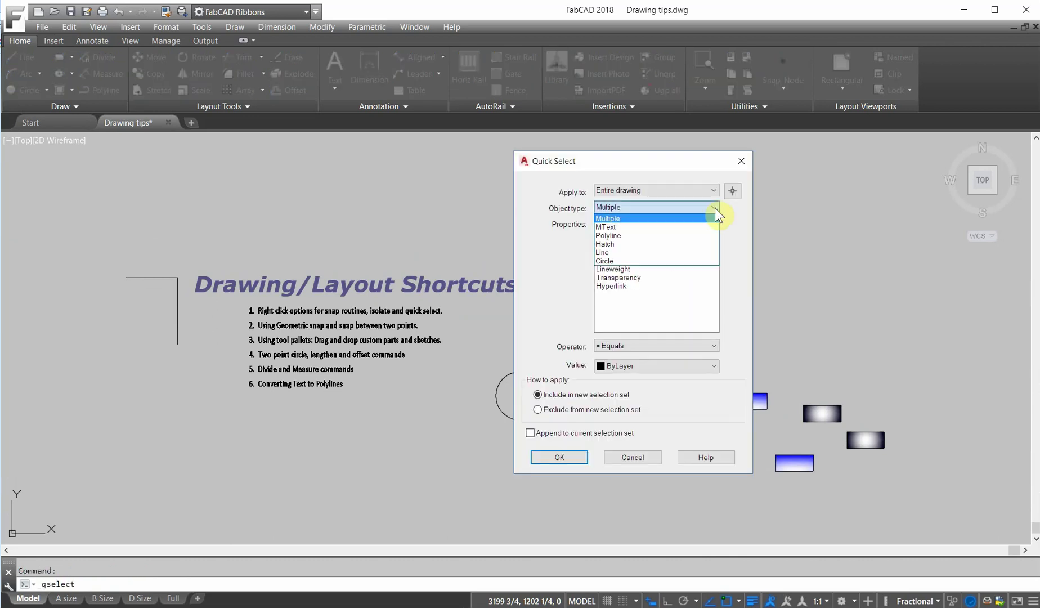
click(614, 245)
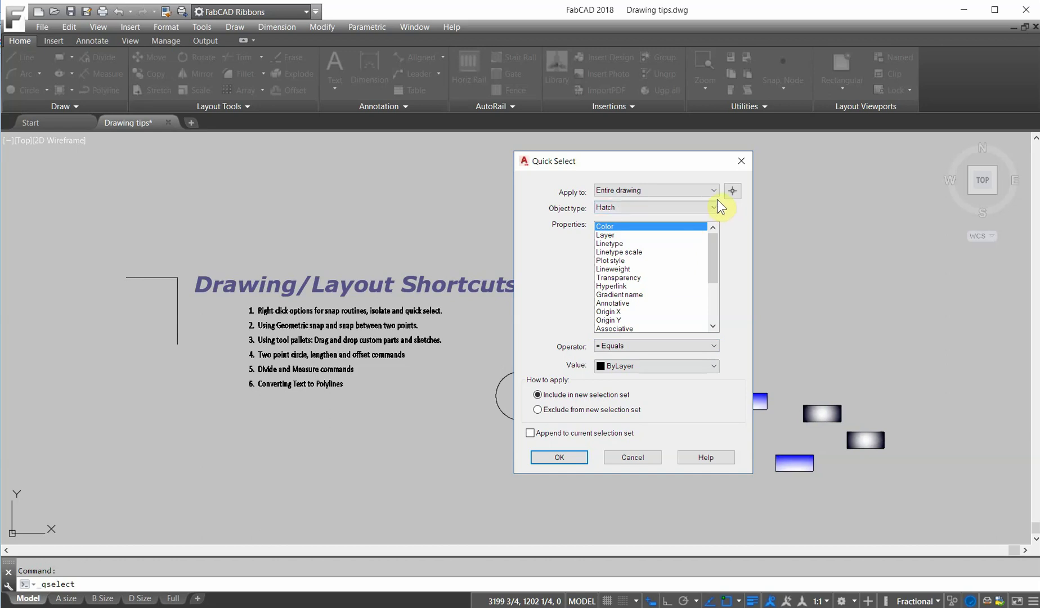
click(559, 457)
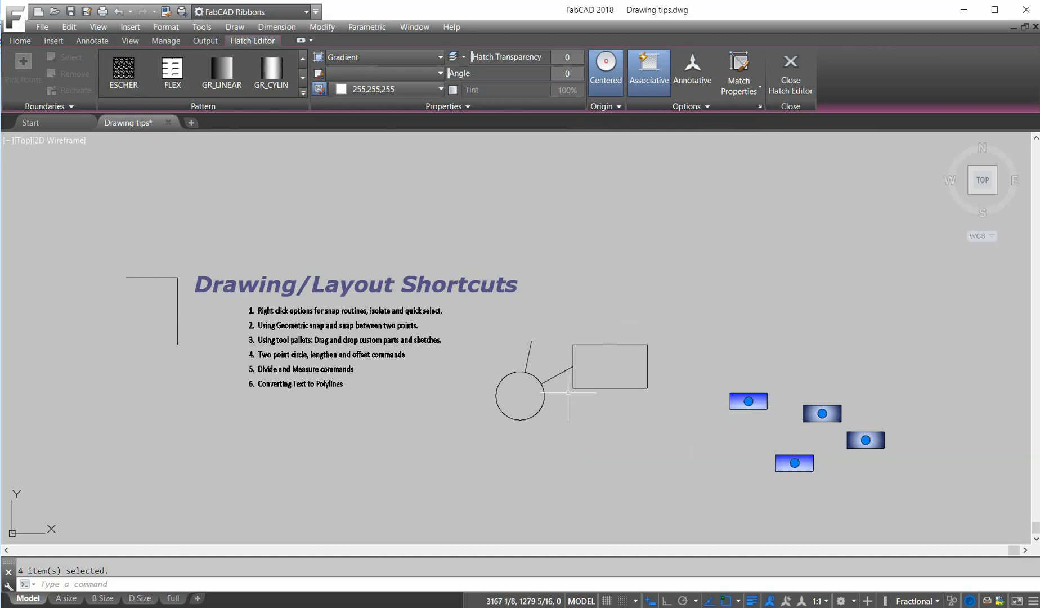
- Clear the selection and hide the gradient blocks, circle, lines and rectangle
key(Escape)
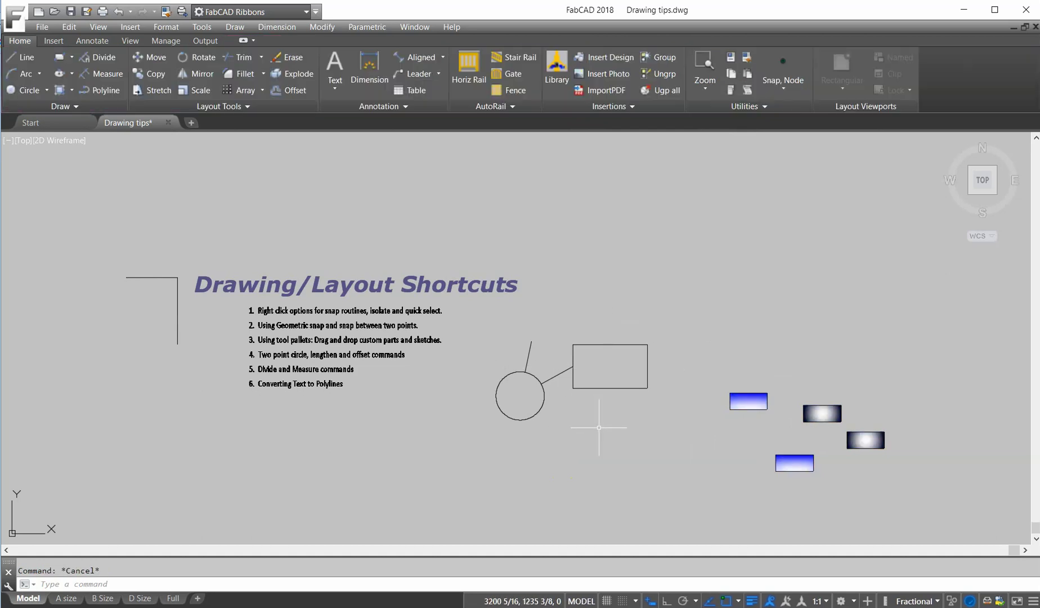
right_click(599, 427)
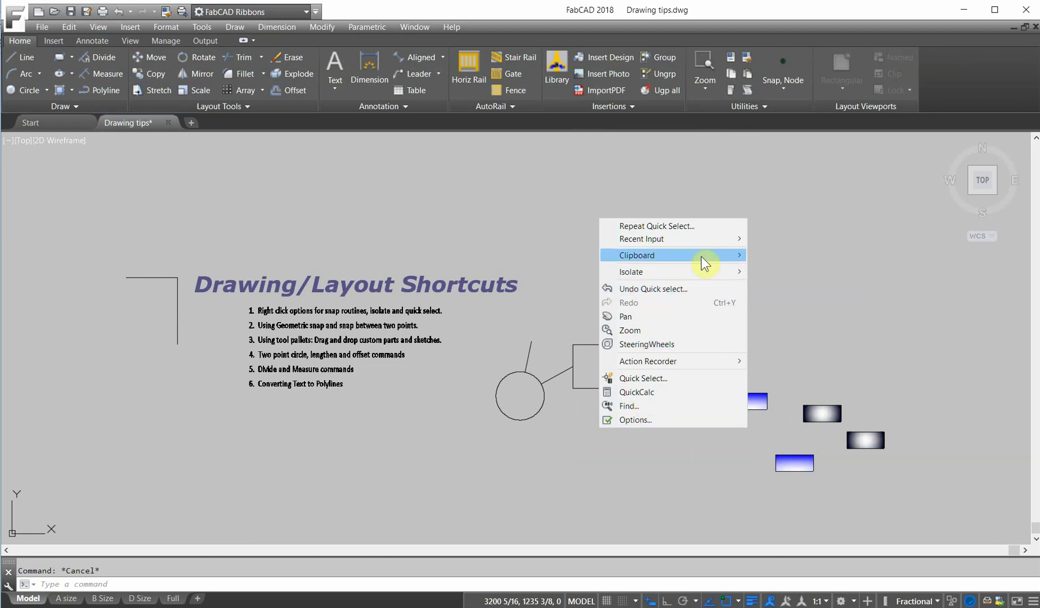
mouse_move(656, 275)
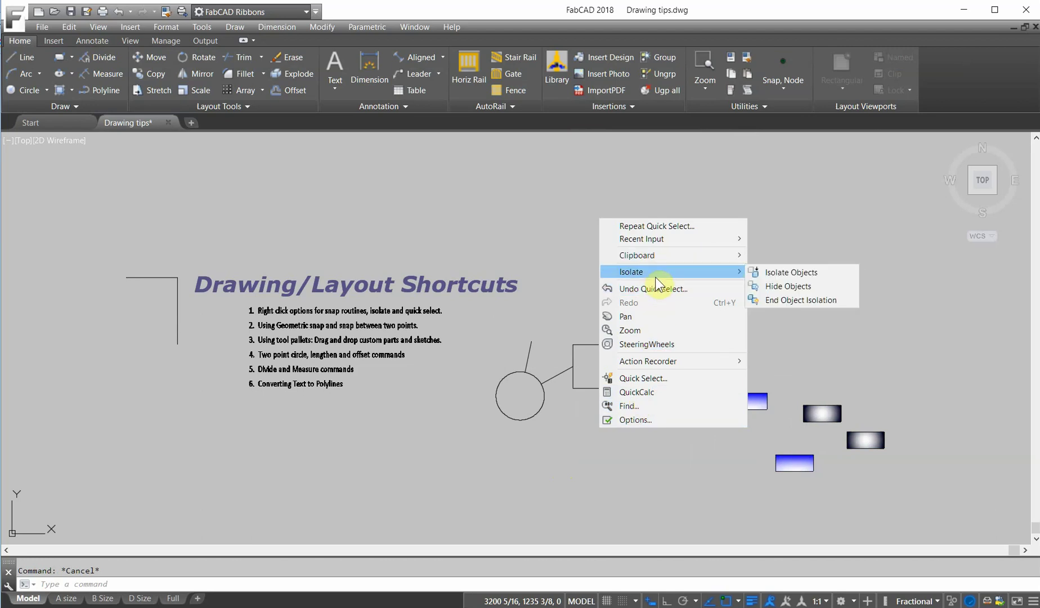
click(787, 287)
click(906, 468)
click(795, 344)
click(637, 428)
click(529, 302)
key(Return)
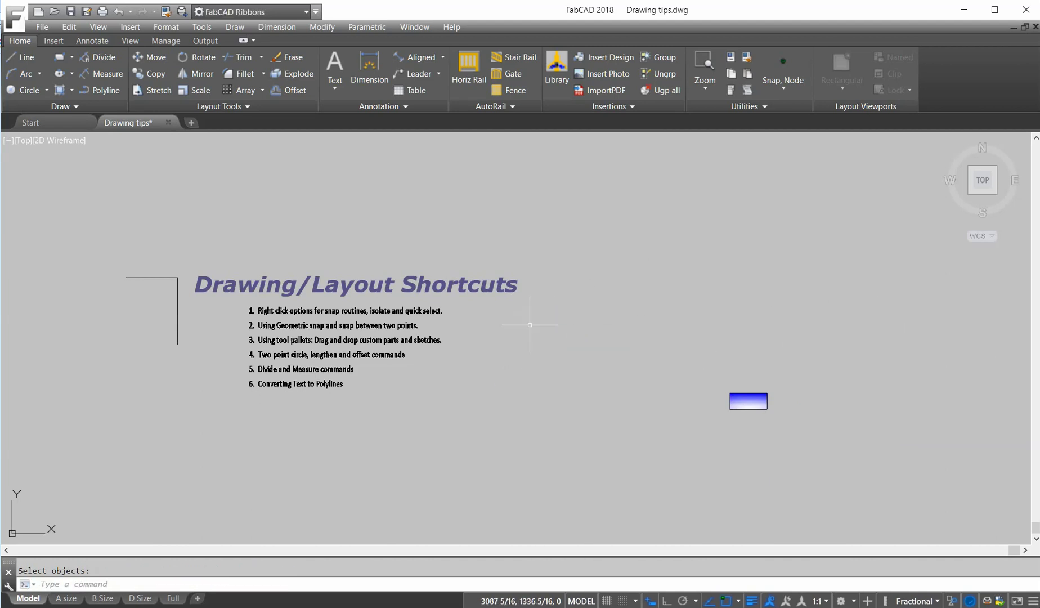
- Choose Isolate > End Object Isolation to restore all 10 hidden objects
right_click(614, 326)
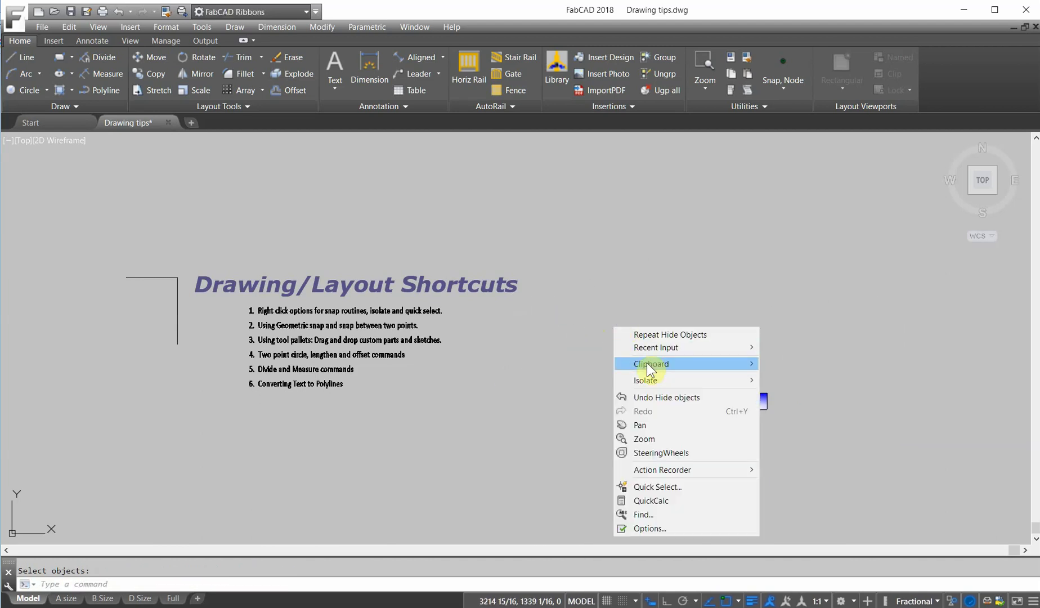
mouse_move(659, 384)
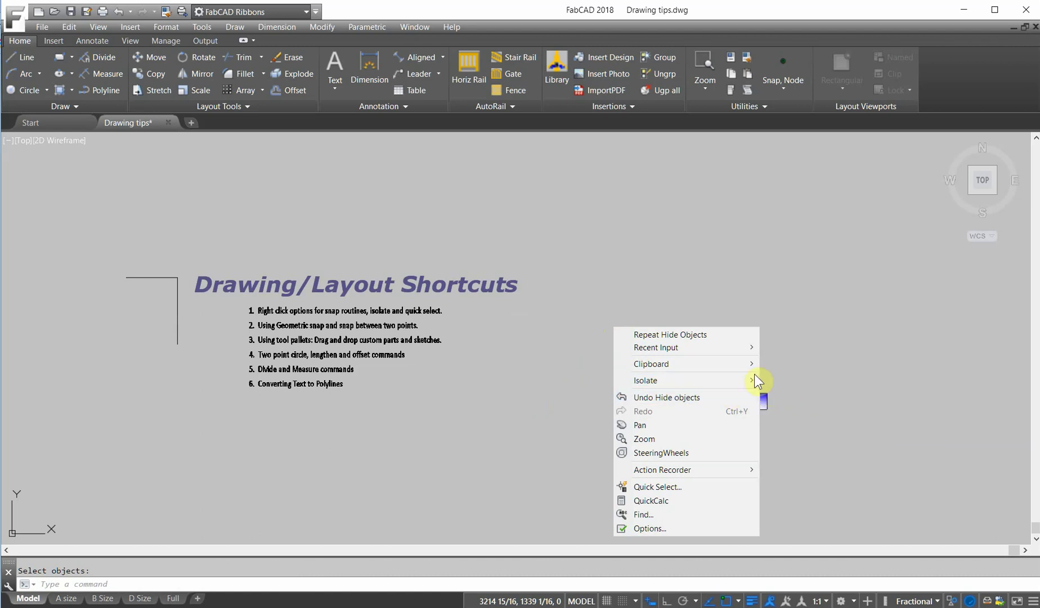
mouse_move(695, 381)
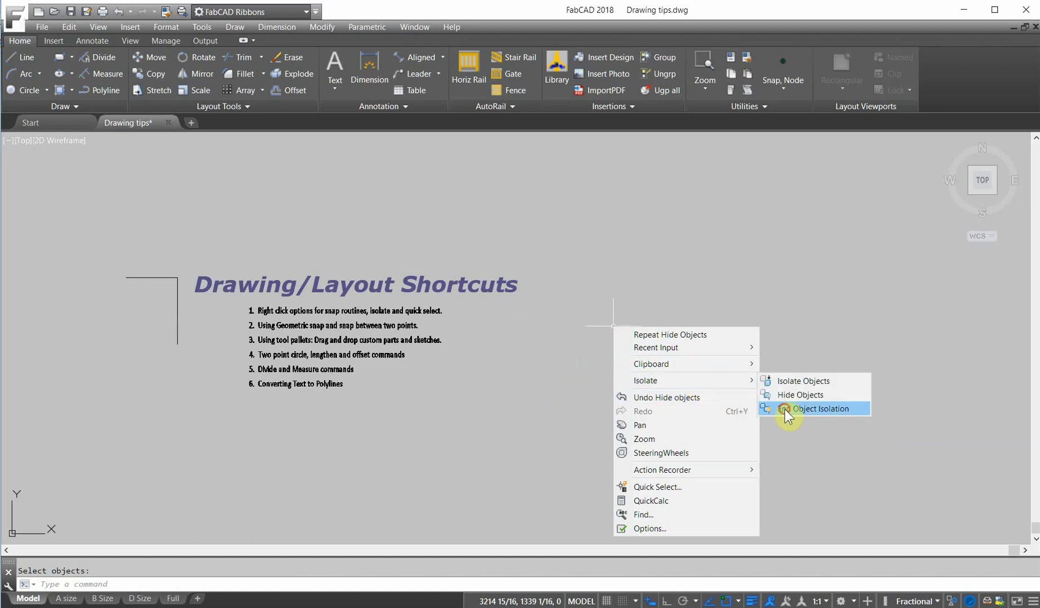
click(777, 406)
scroll(563, 315, up, 4)
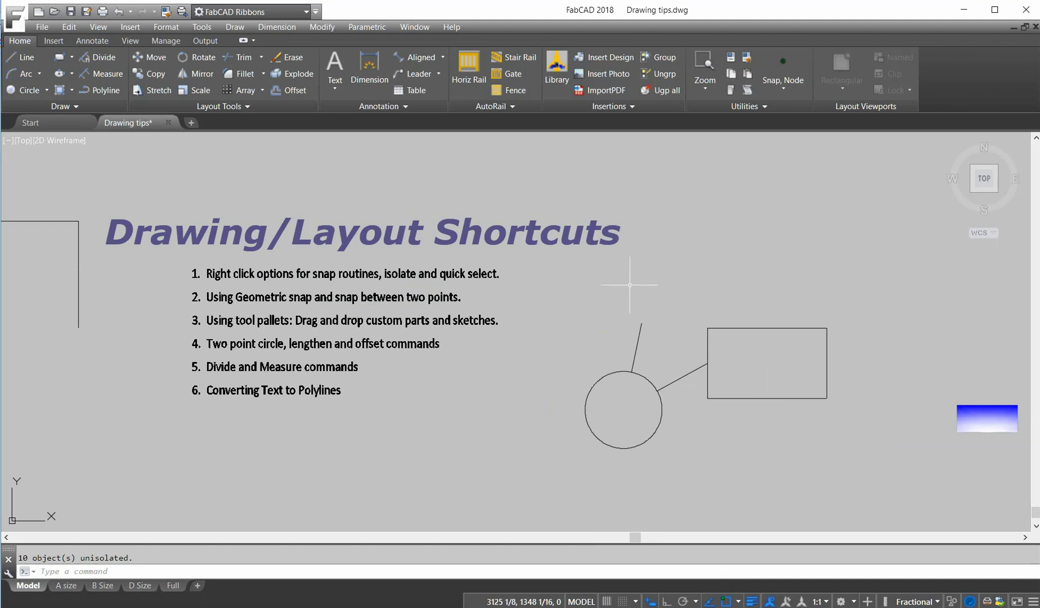
- Draw a line from the rectangle's Geometric Center snap up and to the right
click(21, 56)
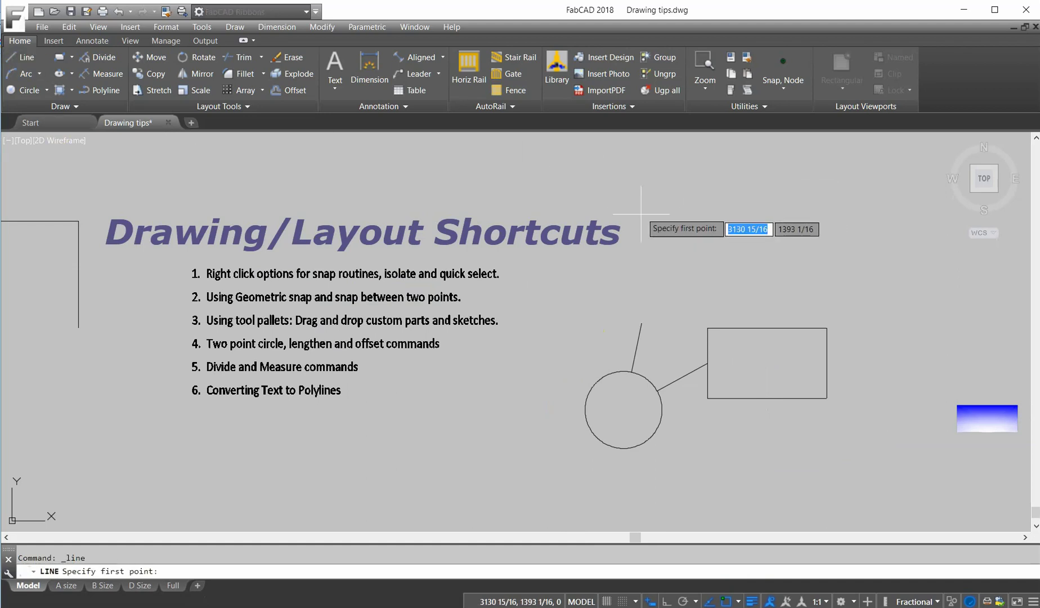
shift+right_click(717, 245)
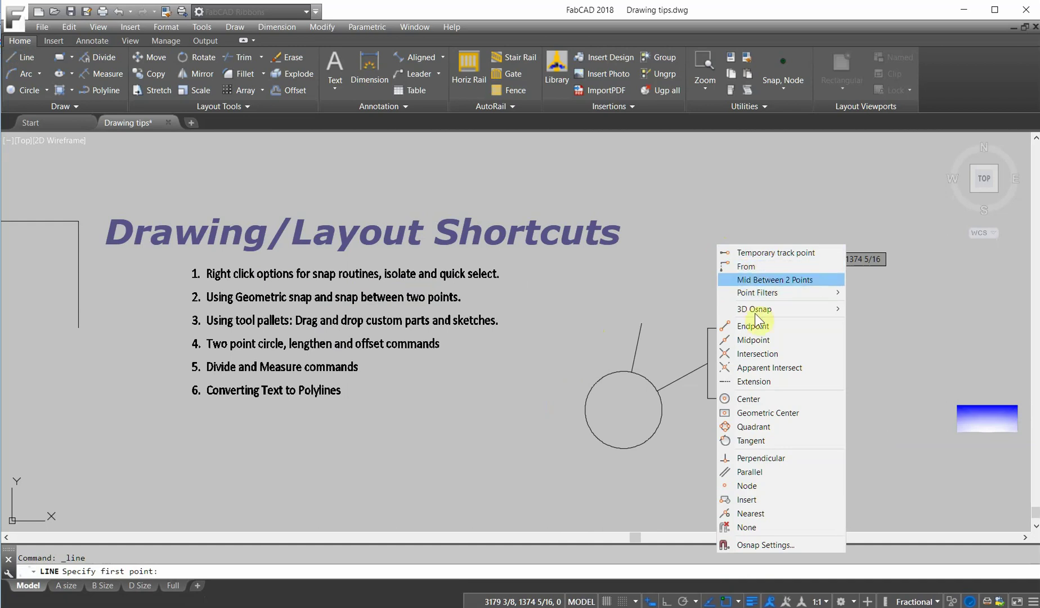
click(768, 413)
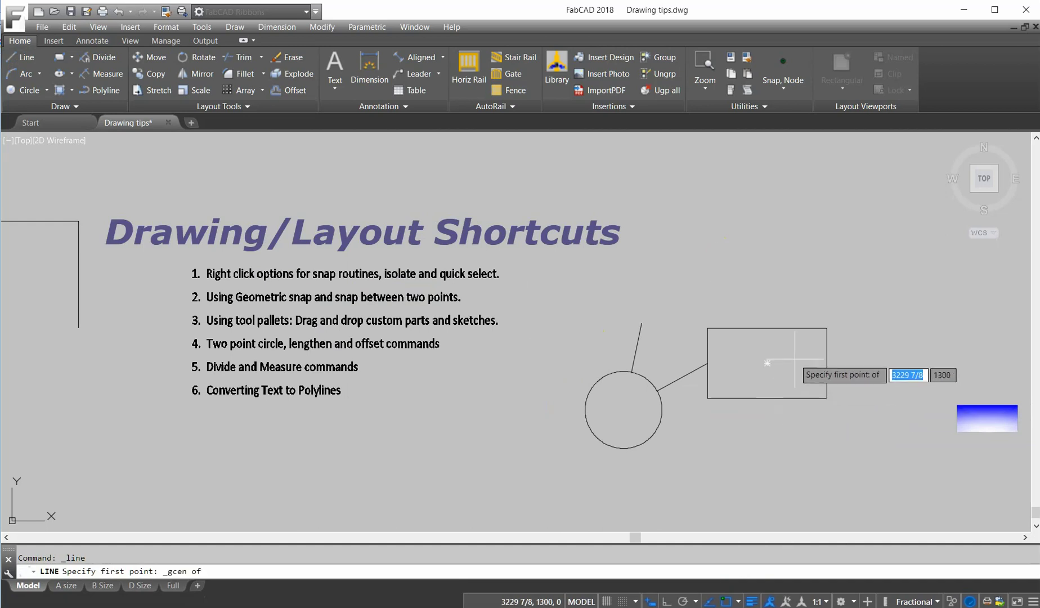
click(774, 330)
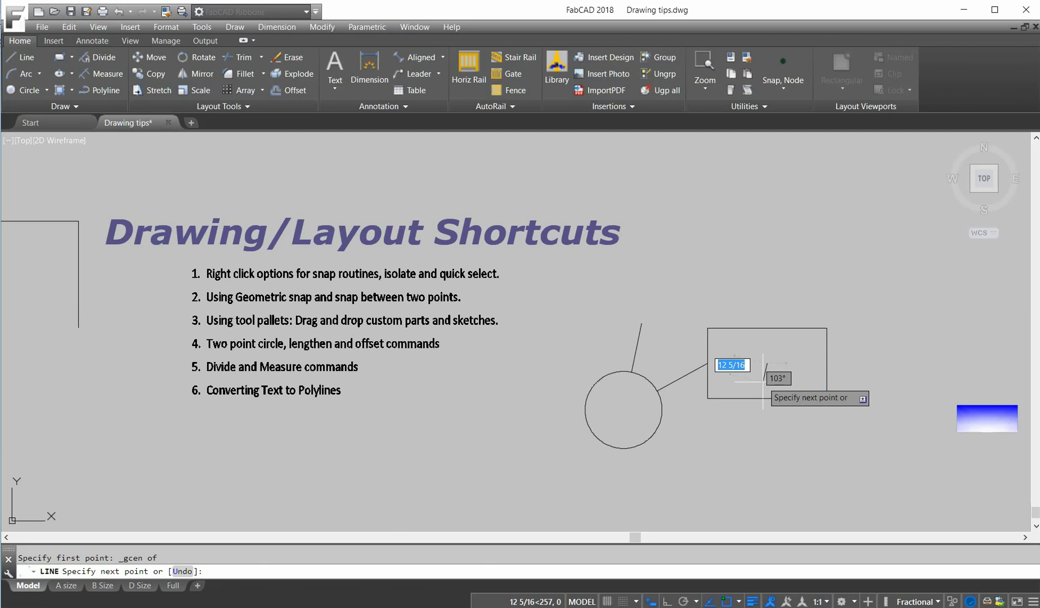
click(802, 236)
right_click(806, 225)
click(856, 221)
key(Escape)
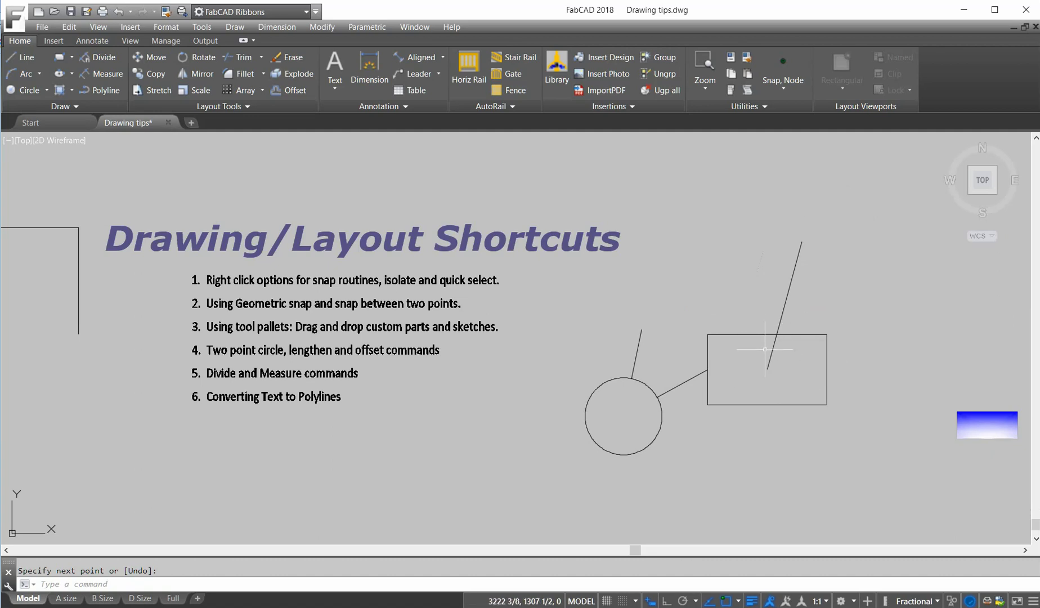
key(ctrl+2)
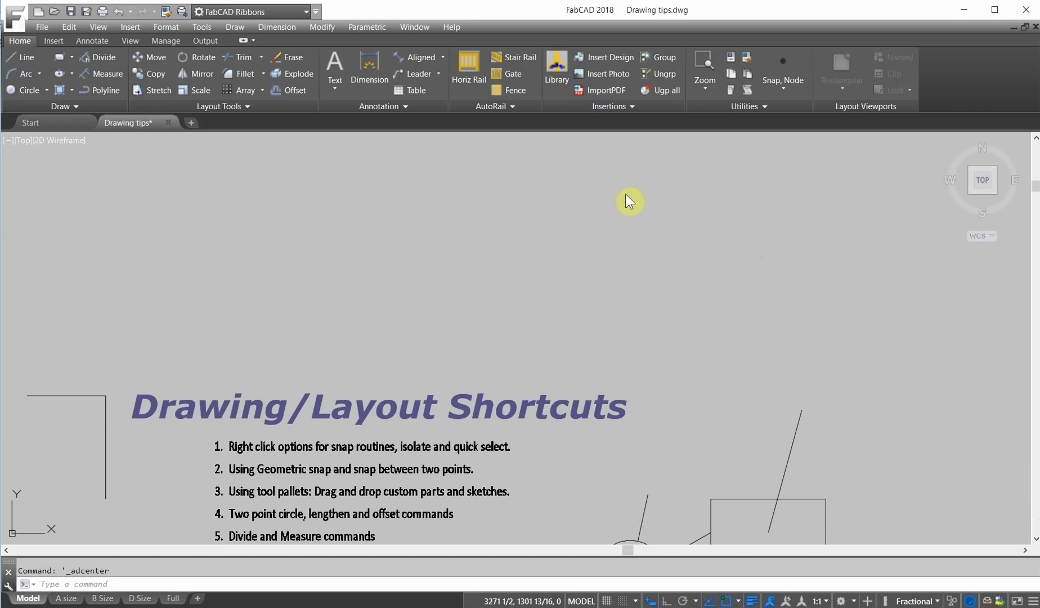
- Insert WG12.DWG from the Gates library as a block above the shortcuts title
click(558, 69)
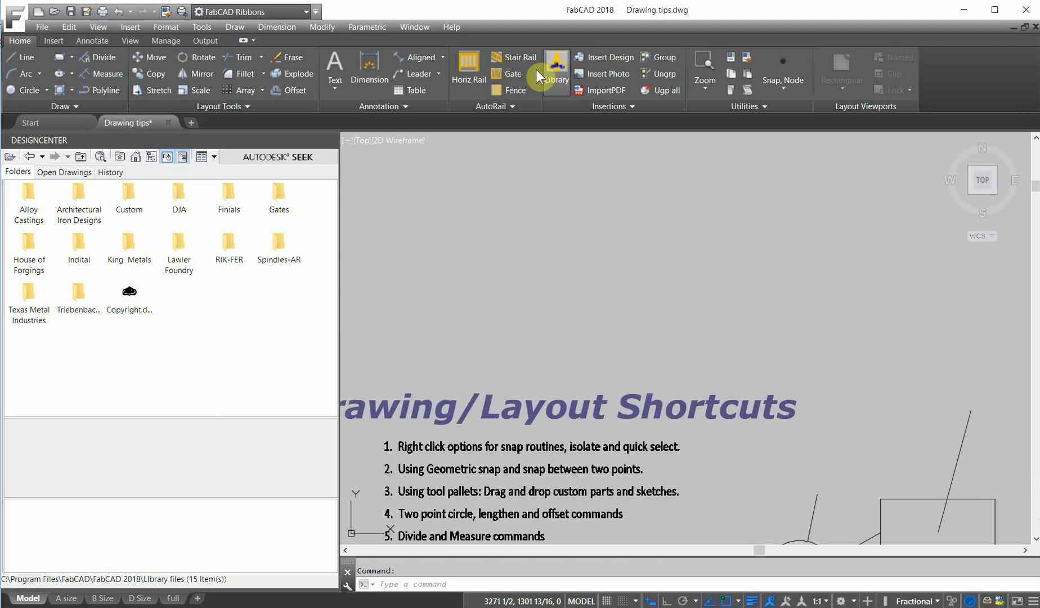
double_click(282, 196)
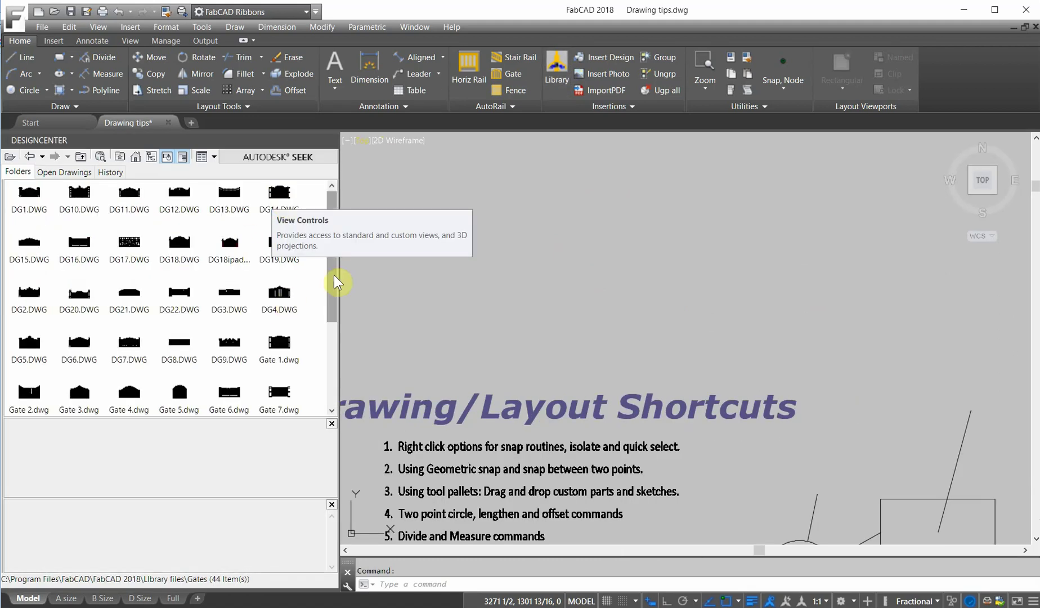
drag(334, 277, 318, 335)
click(230, 352)
right_click(231, 349)
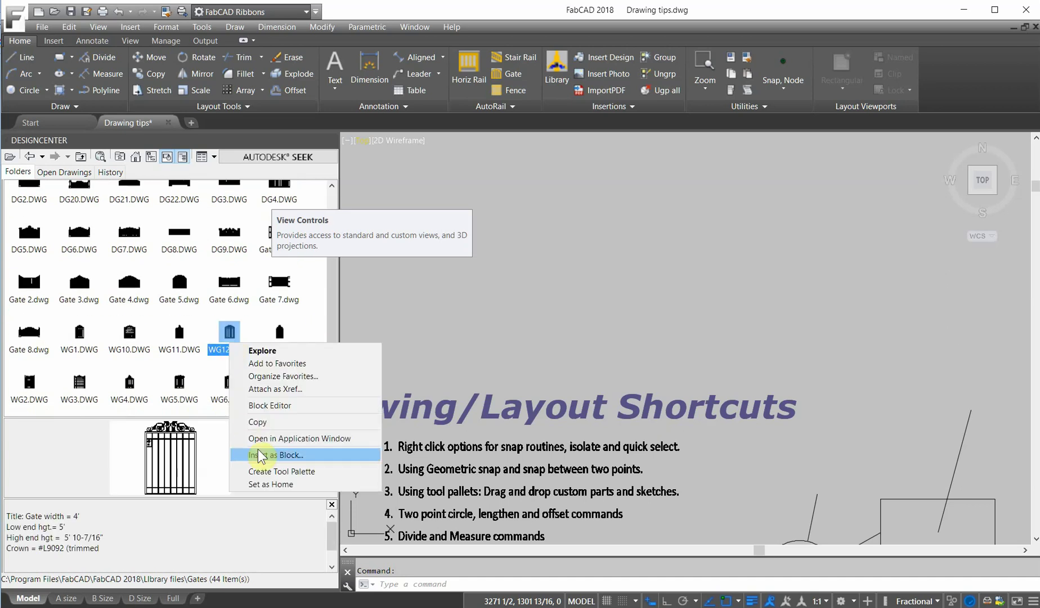
click(296, 451)
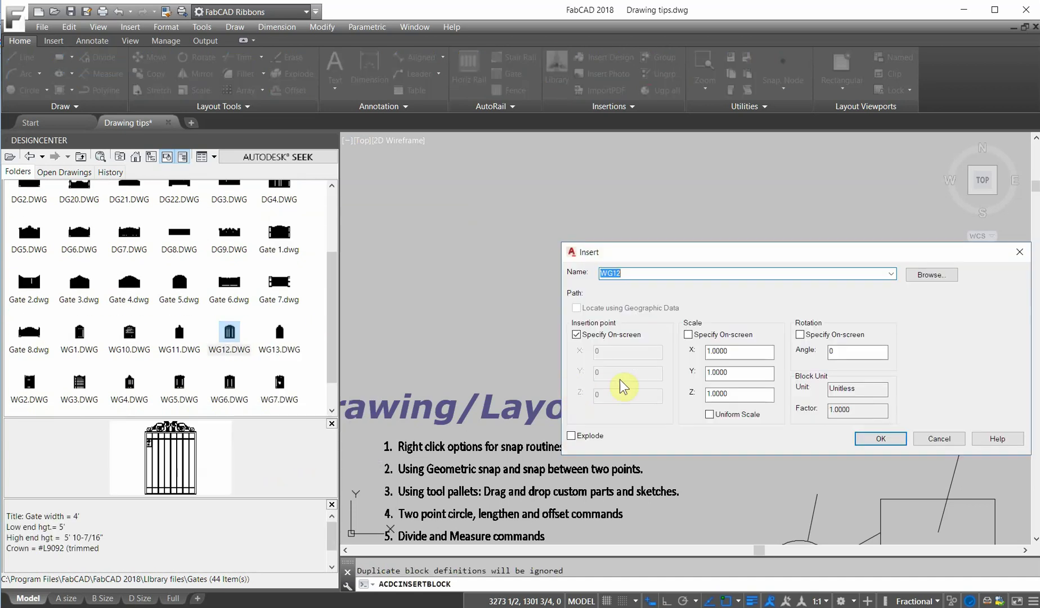
click(878, 438)
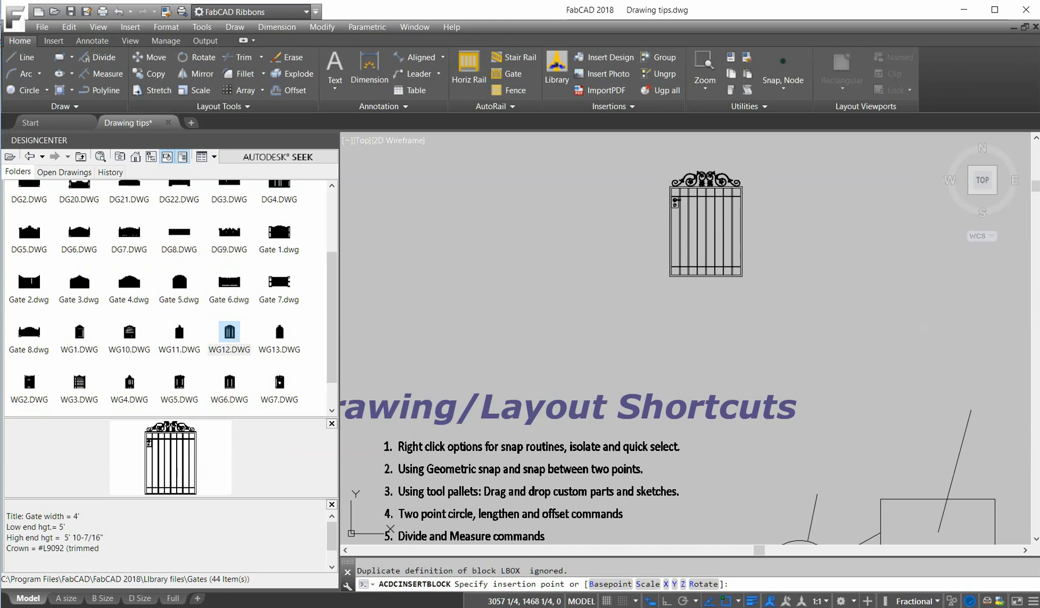
click(706, 277)
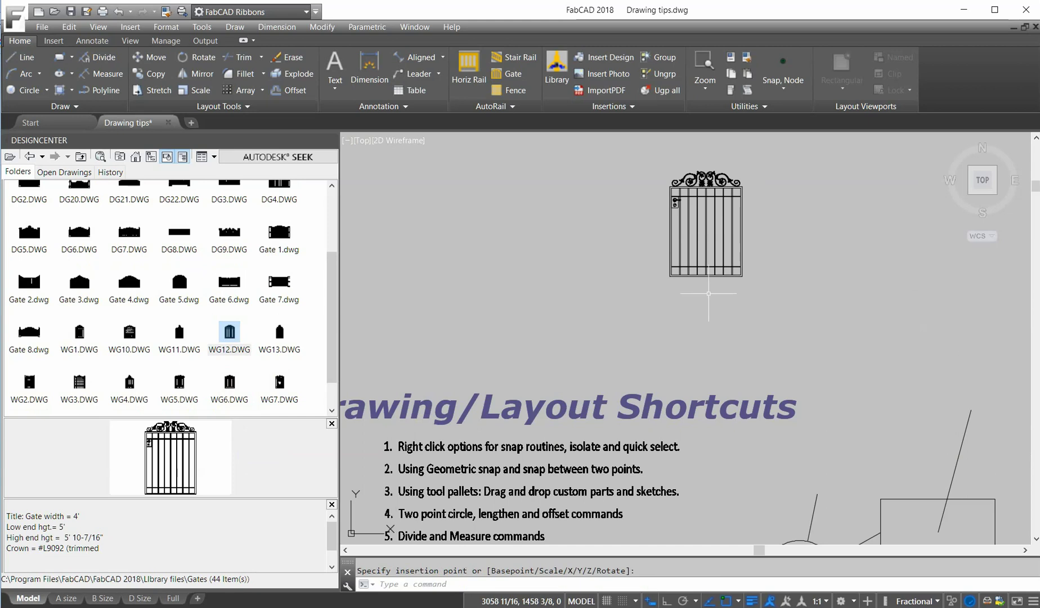
- Insert 683-S.DWG from Lawler Foundry > Collars as a block
click(81, 158)
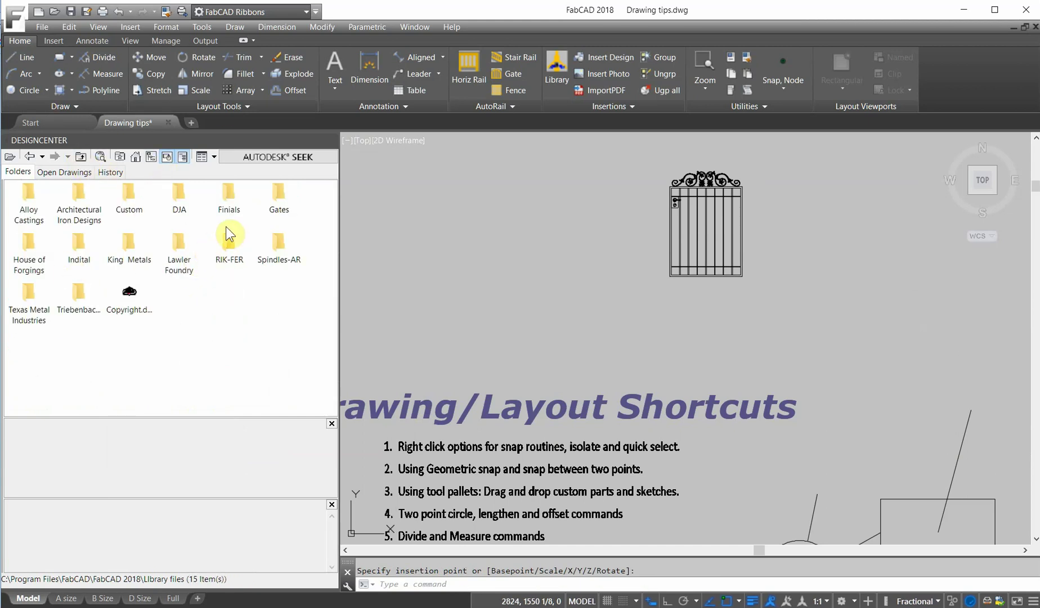
double_click(184, 256)
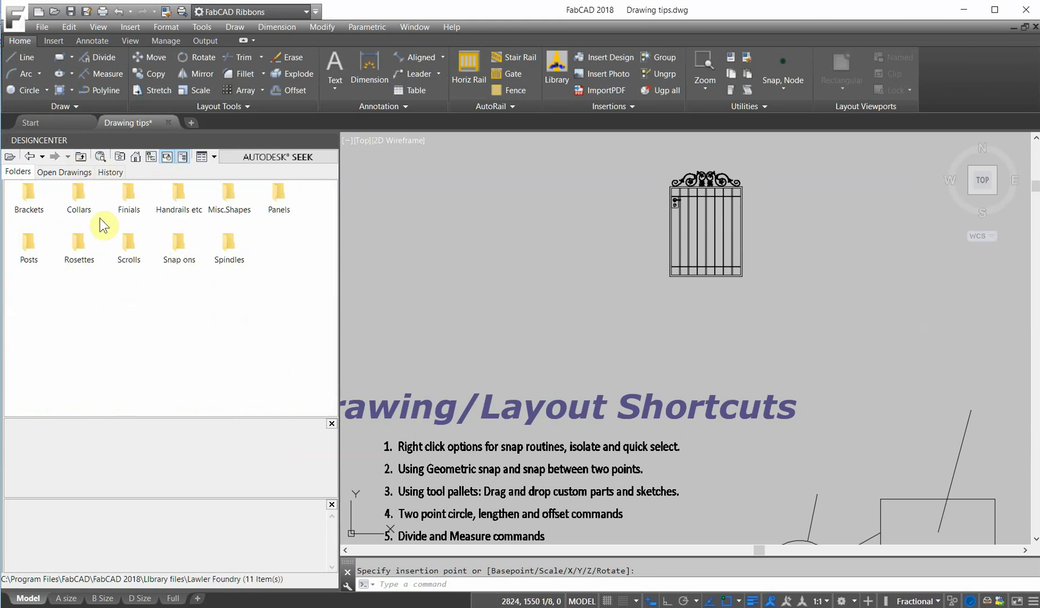
double_click(82, 195)
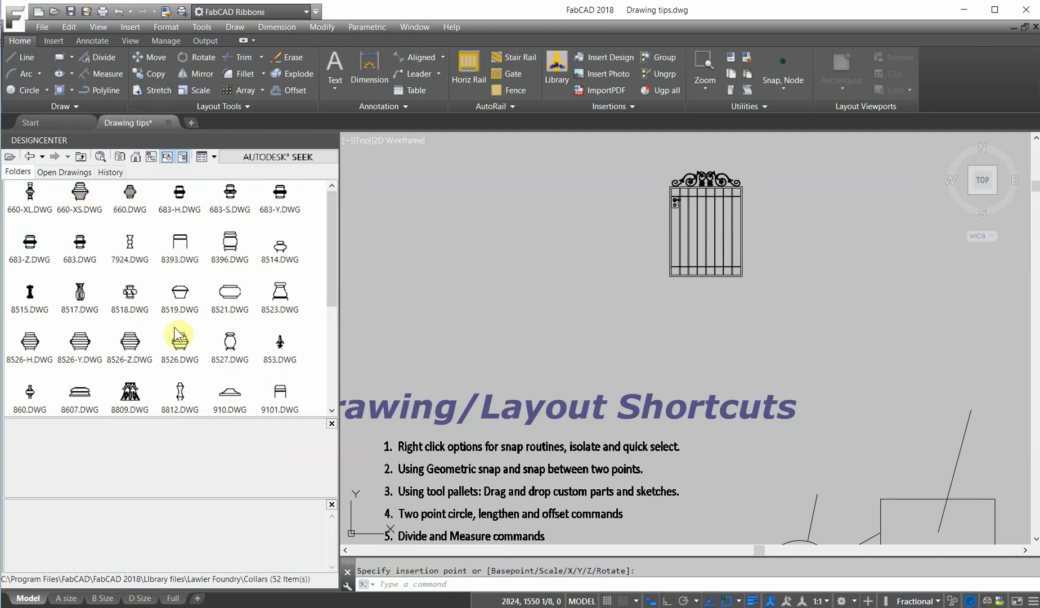
click(233, 195)
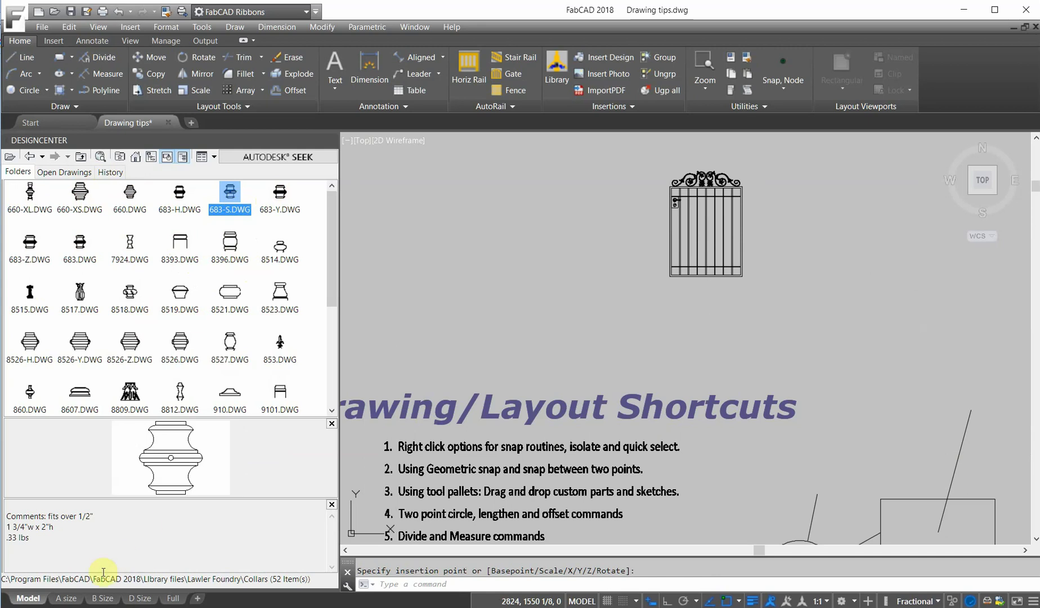
right_click(230, 198)
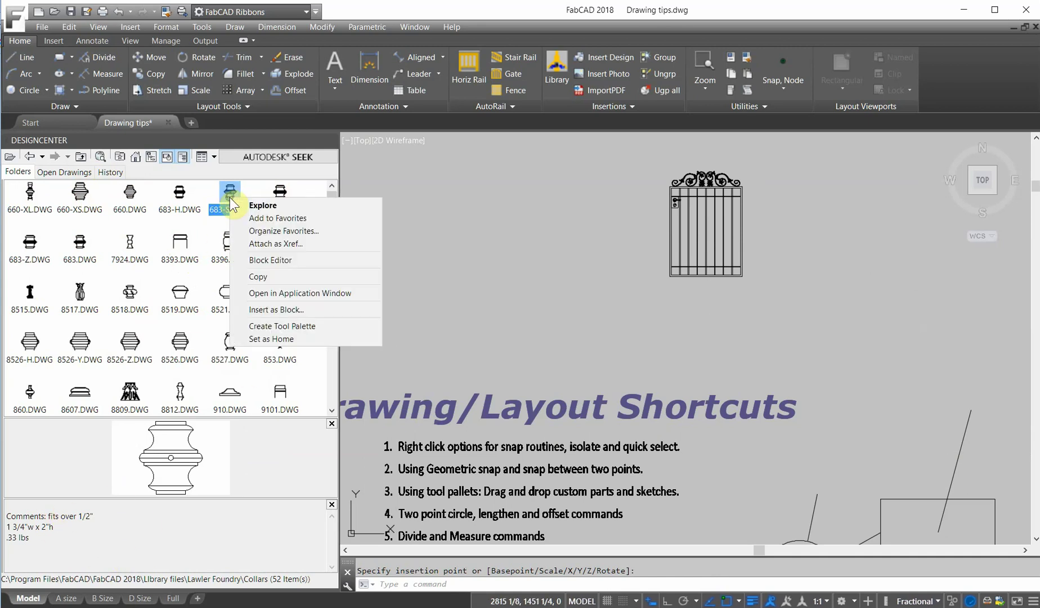
click(276, 309)
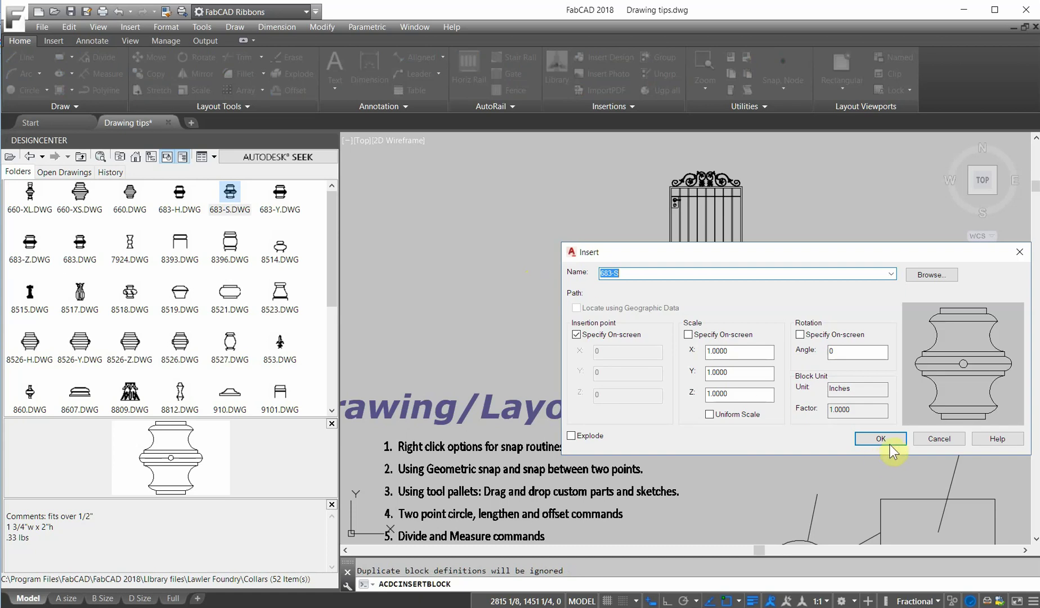
click(881, 438)
- Place the collar centred on a baluster using Mid Between 2 Points snap
scroll(619, 248, up, 5)
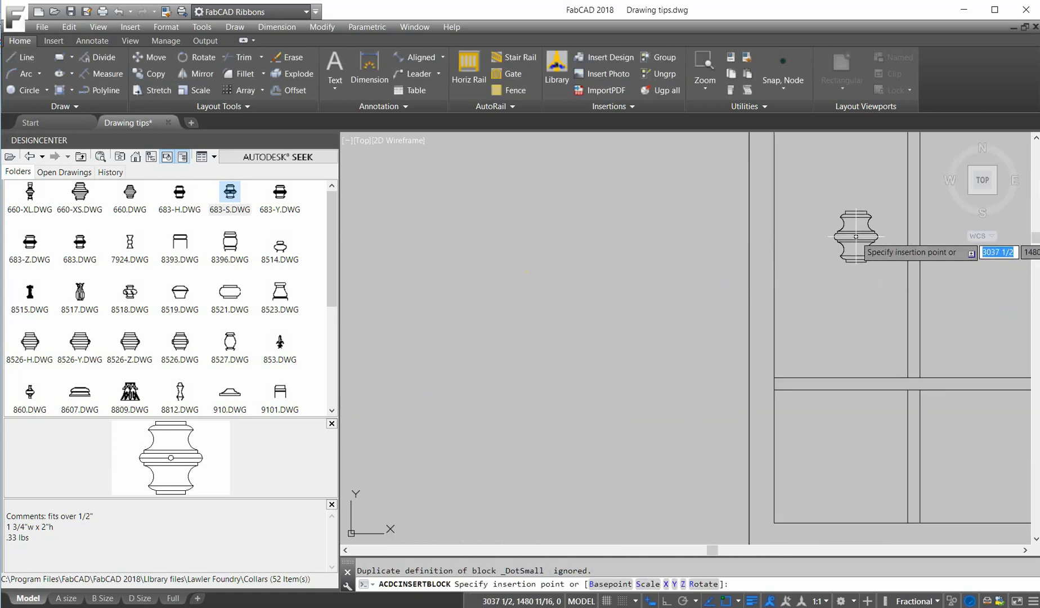
middle_drag(856, 237, 736, 460)
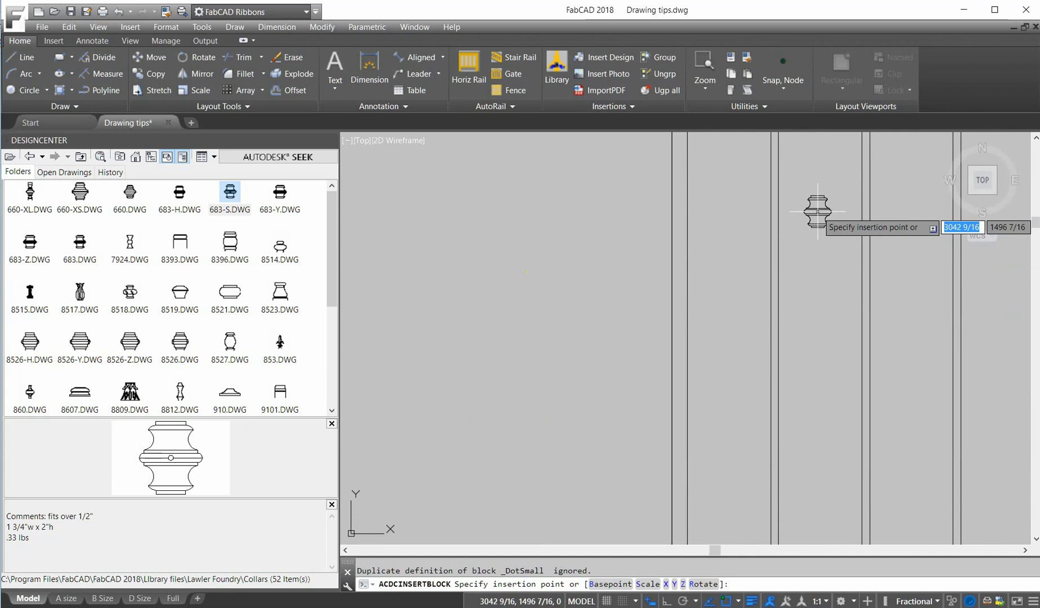
scroll(818, 211, down, 5)
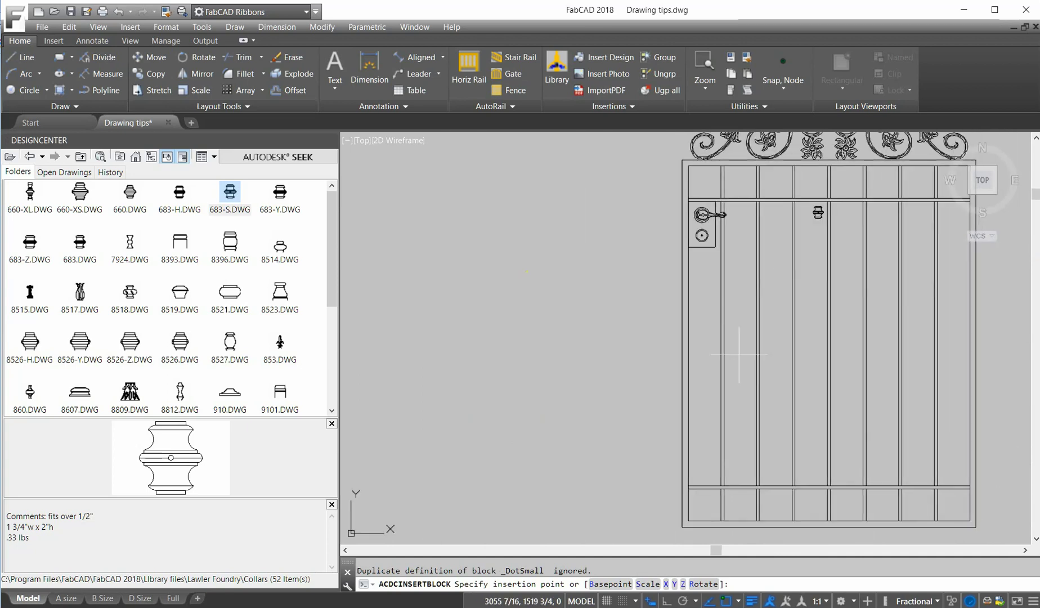
click(784, 86)
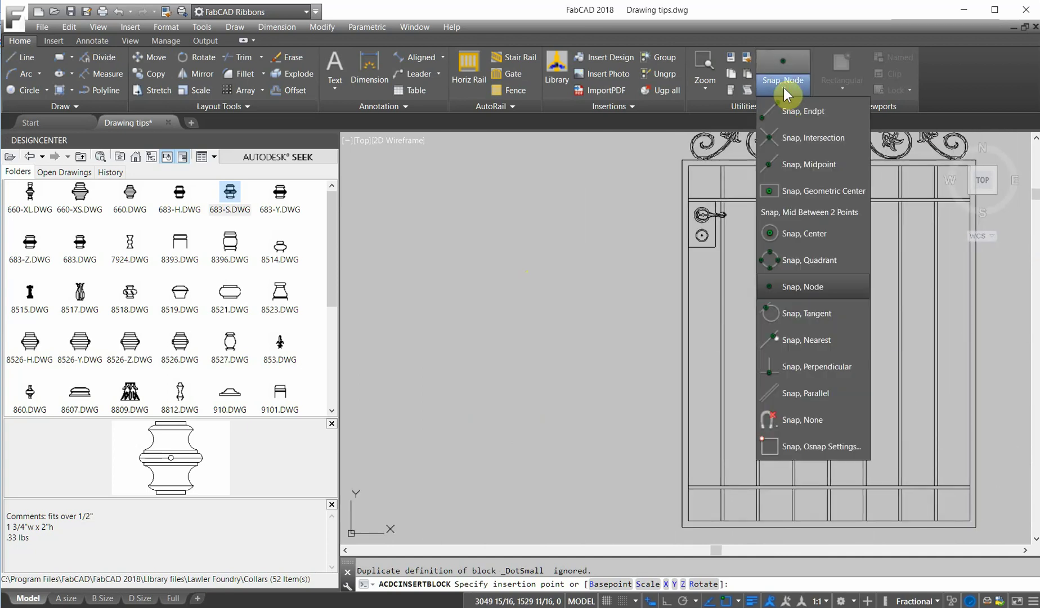
click(809, 211)
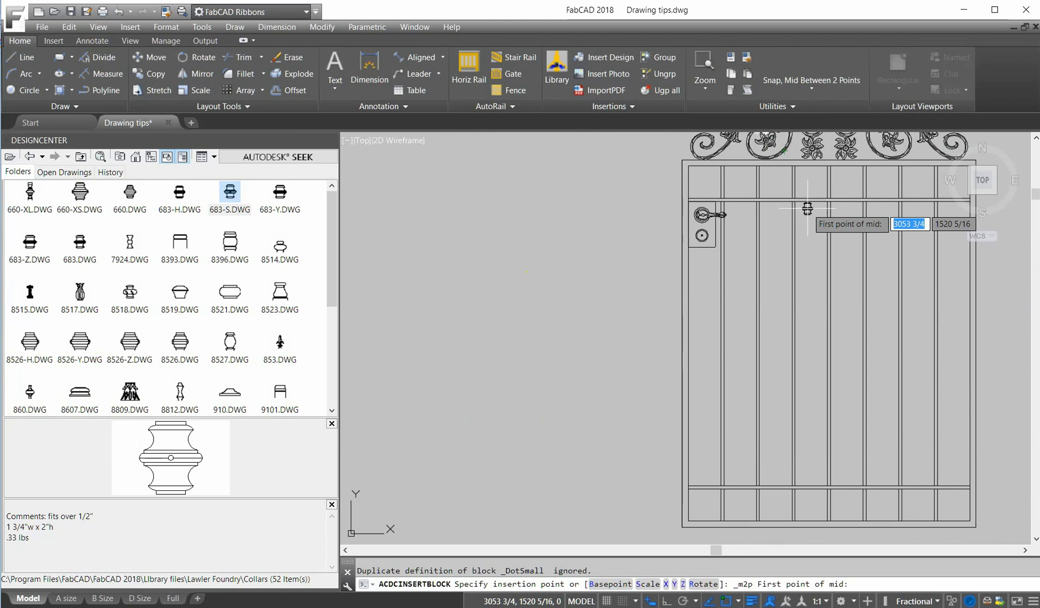
scroll(727, 351, up, 5)
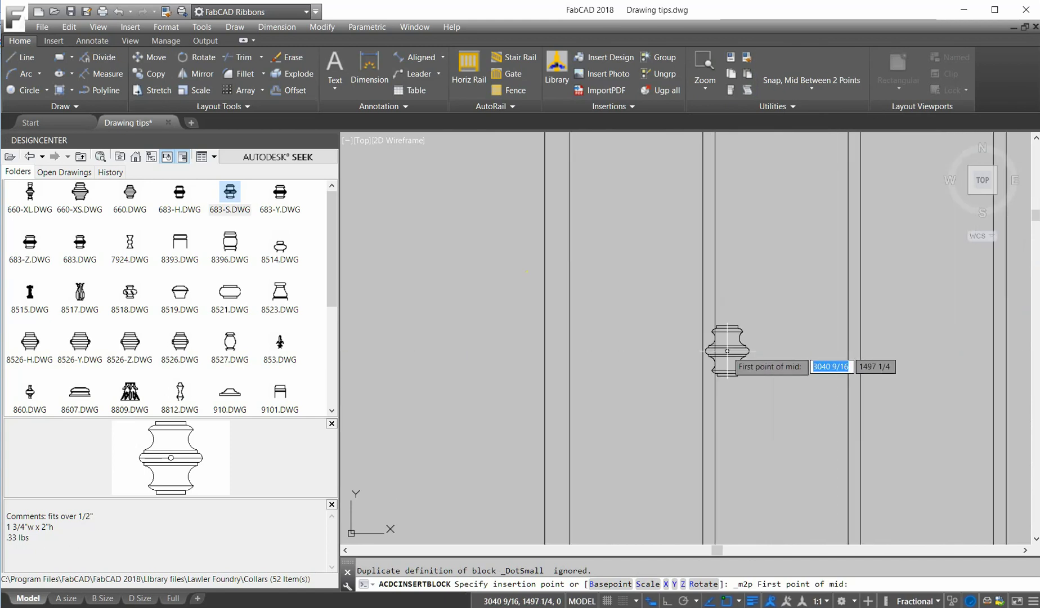
click(715, 355)
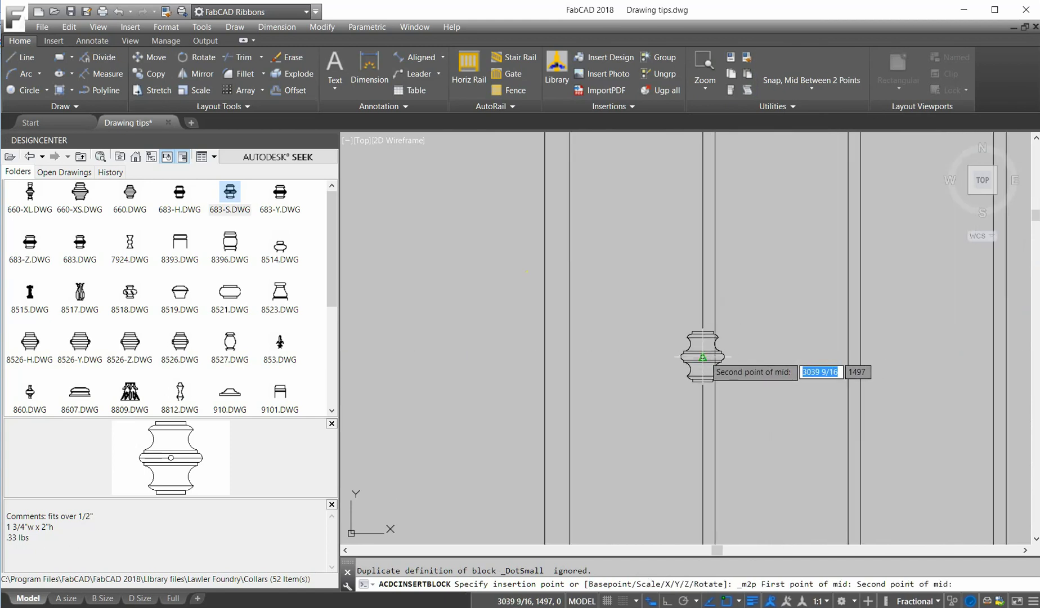
click(702, 357)
scroll(749, 332, up, 5)
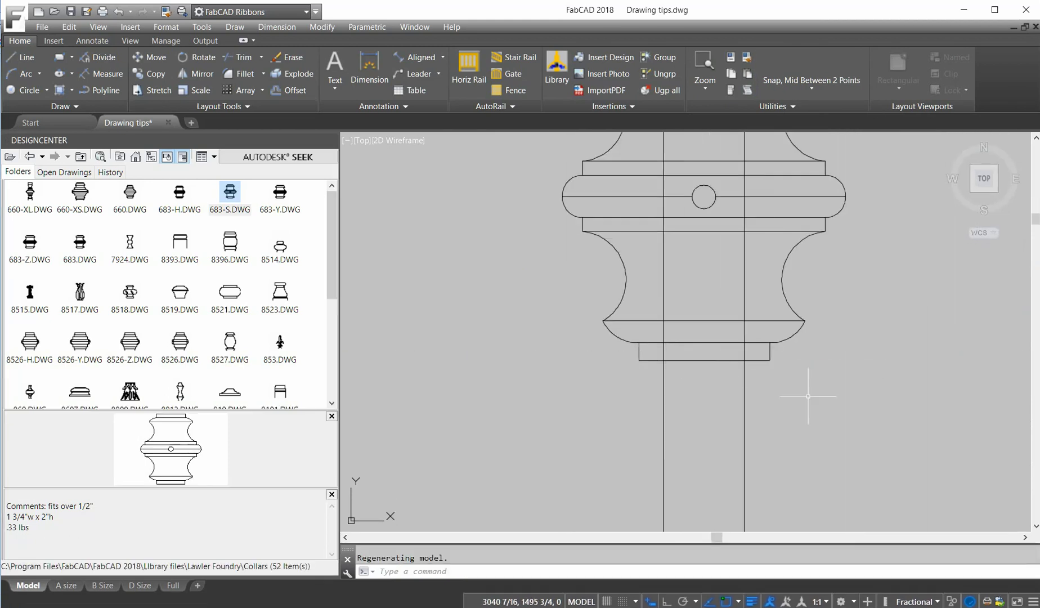
scroll(812, 415, down, 8)
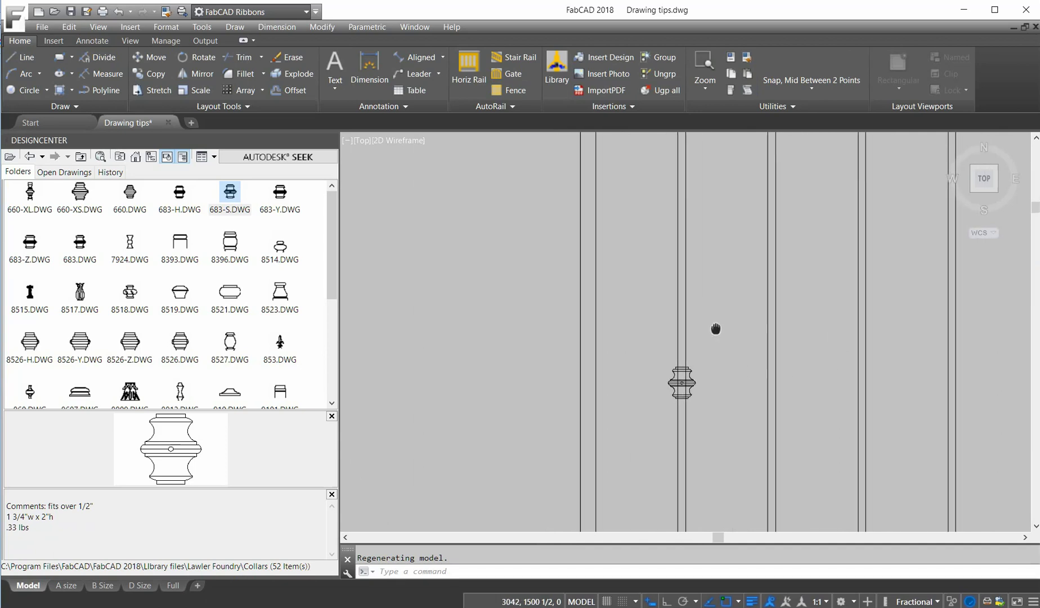
- Draw a short line starting midway between two gate bars, rising up and to the right
click(20, 56)
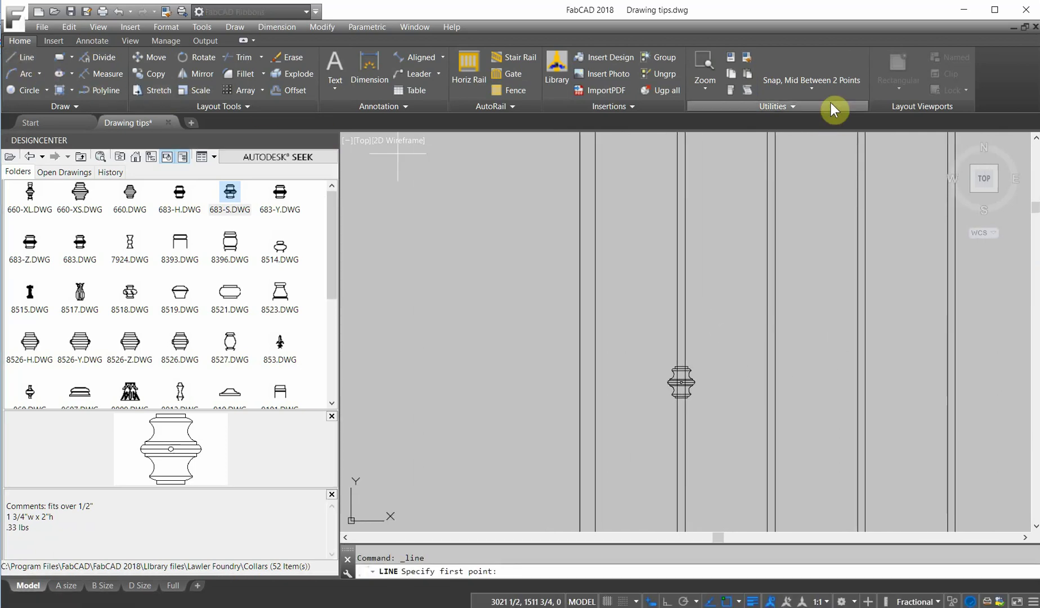
click(810, 85)
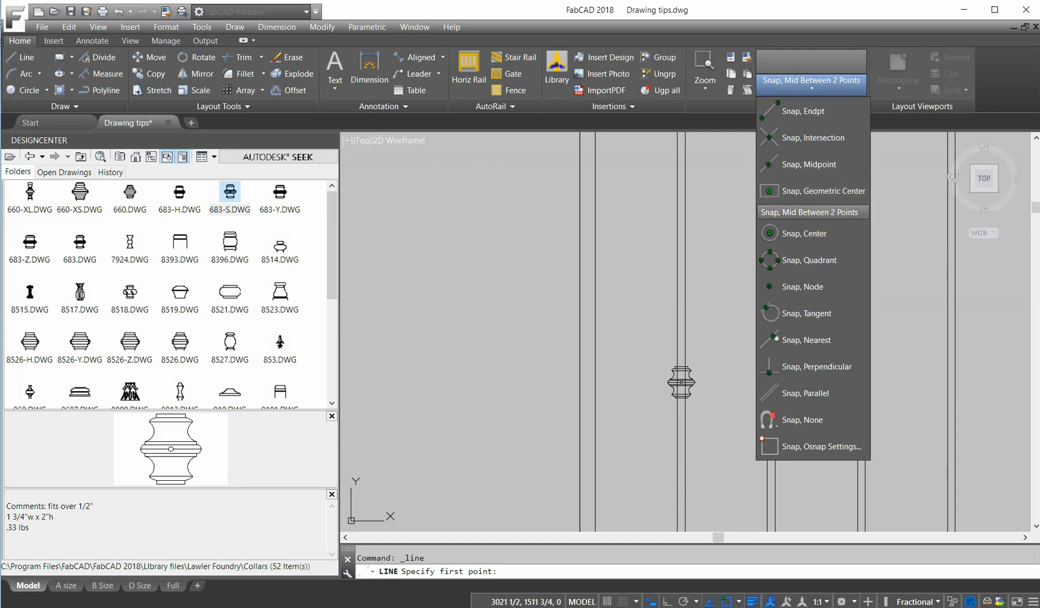
click(818, 212)
click(768, 376)
click(775, 375)
scroll(777, 375, up, 8)
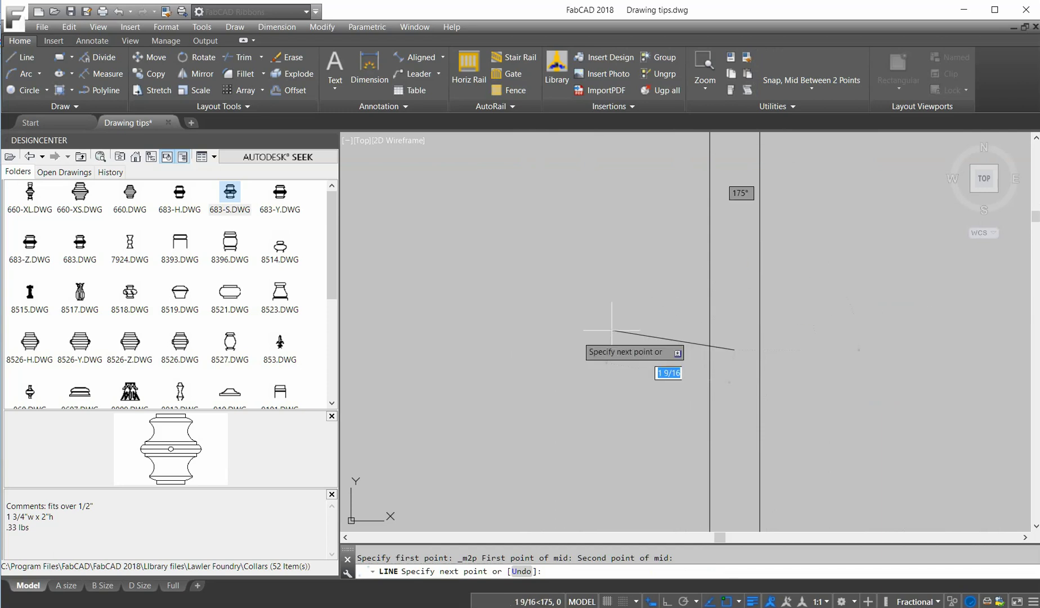
scroll(719, 295, down, 5)
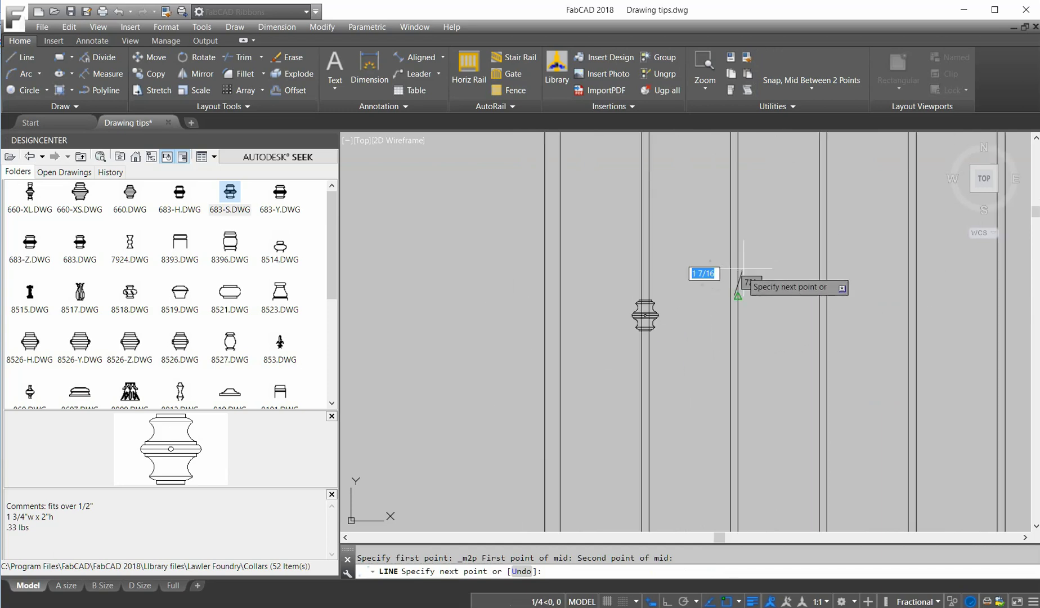
click(795, 258)
key(Return)
- Zoom and pan out to bring the whole gate into view
scroll(779, 294, down, 4)
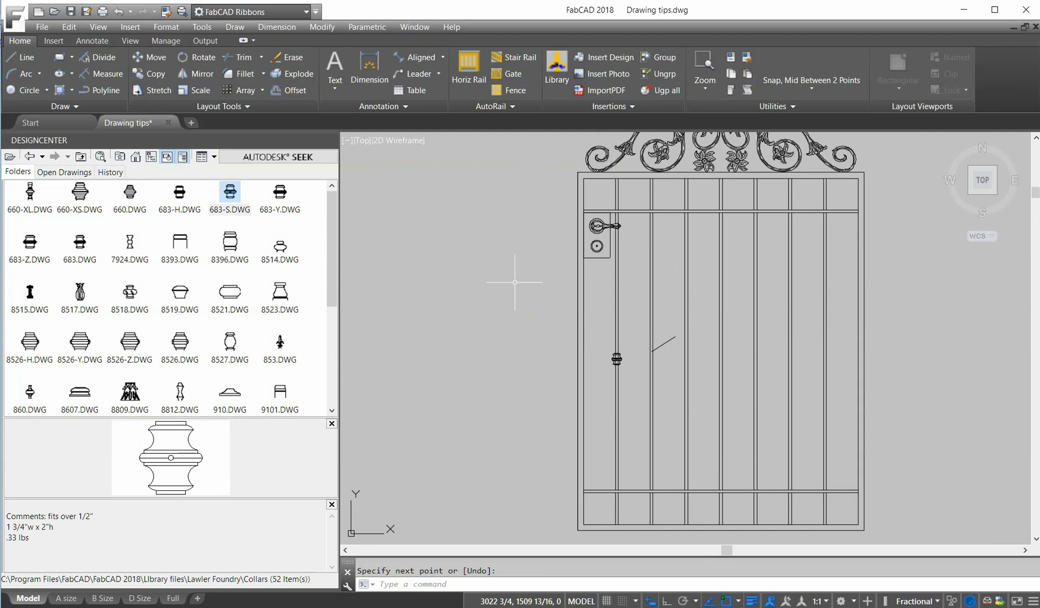
scroll(675, 254, down, 2)
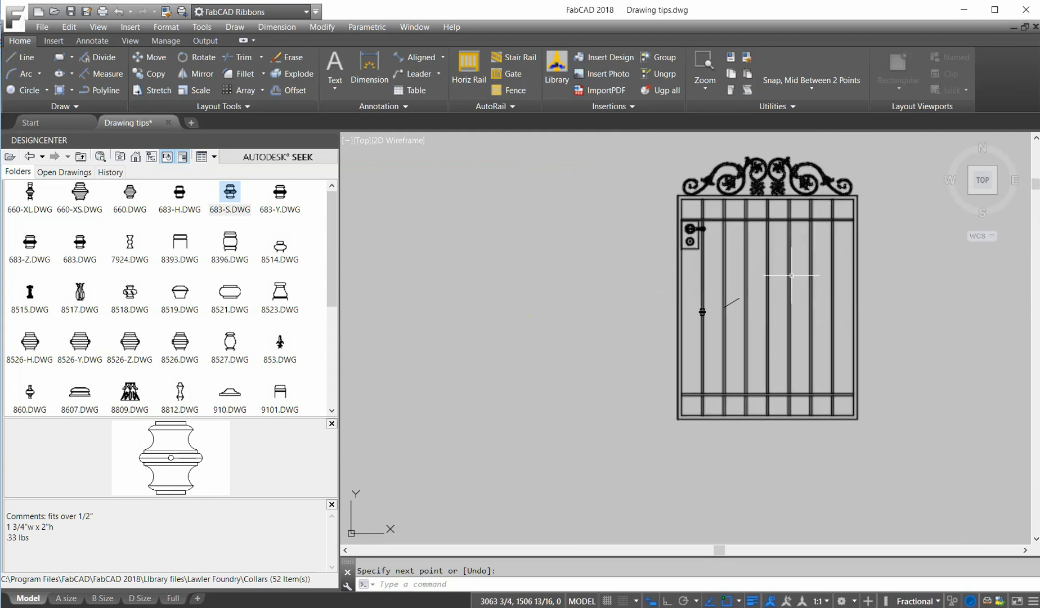
scroll(778, 279, up, 5)
scroll(789, 274, down, 4)
scroll(789, 275, down, 3)
middle_drag(788, 274, 708, 288)
scroll(707, 288, up, 2)
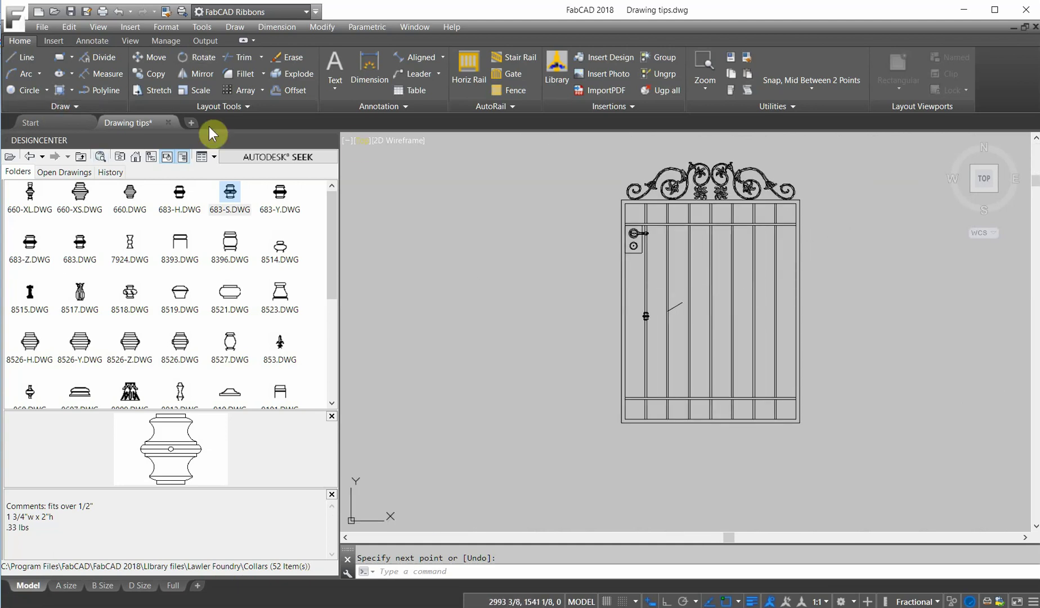
- Draw a 2-Point circle with an 11 1/8 diameter spanning two gate bars
click(47, 90)
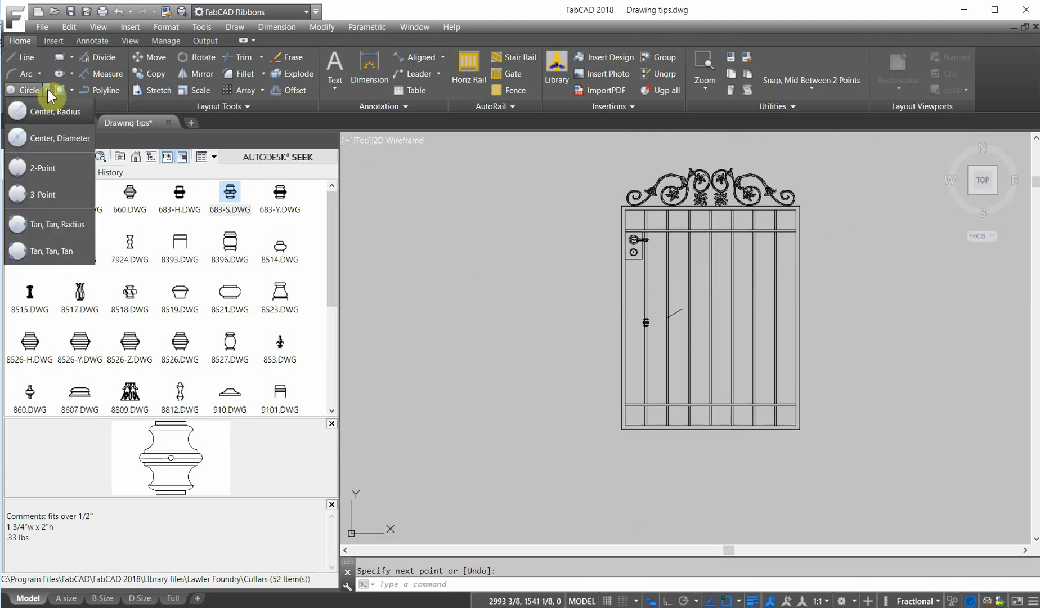
click(21, 167)
scroll(707, 292, up, 4)
click(663, 358)
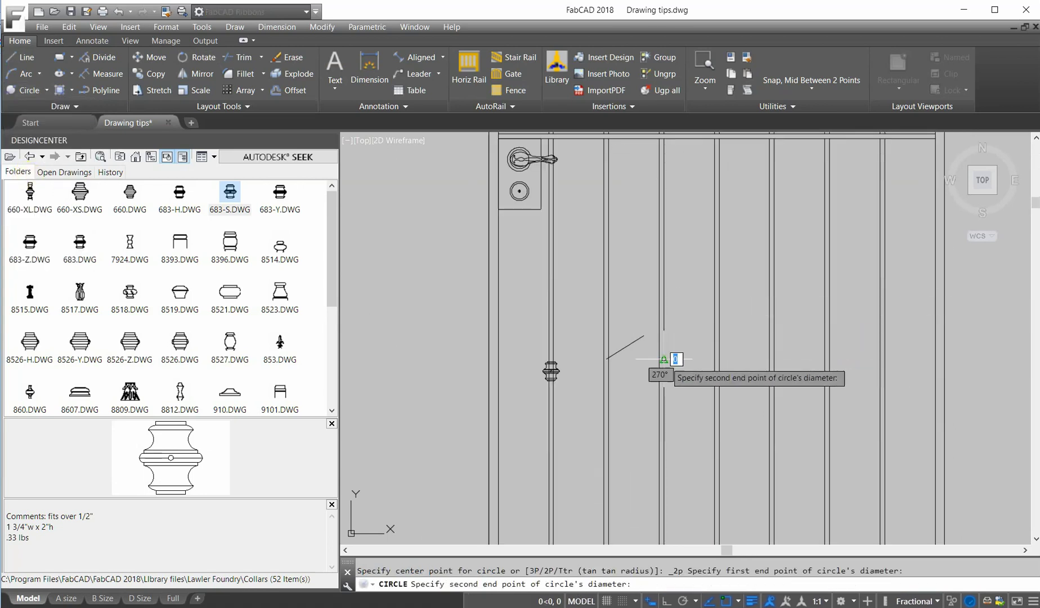
click(768, 357)
scroll(767, 355, down, 2)
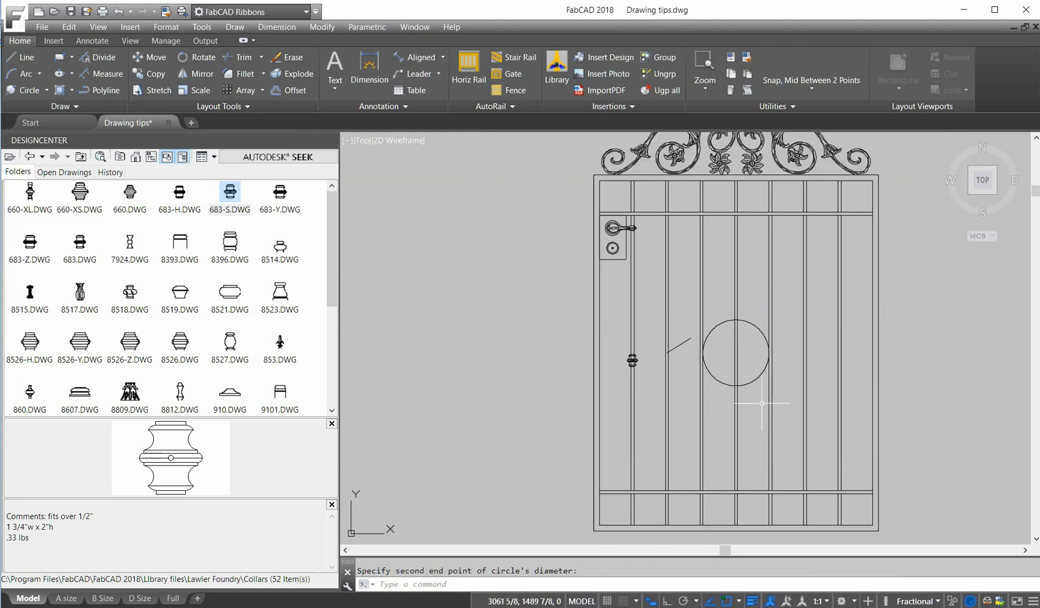
scroll(757, 342, up, 4)
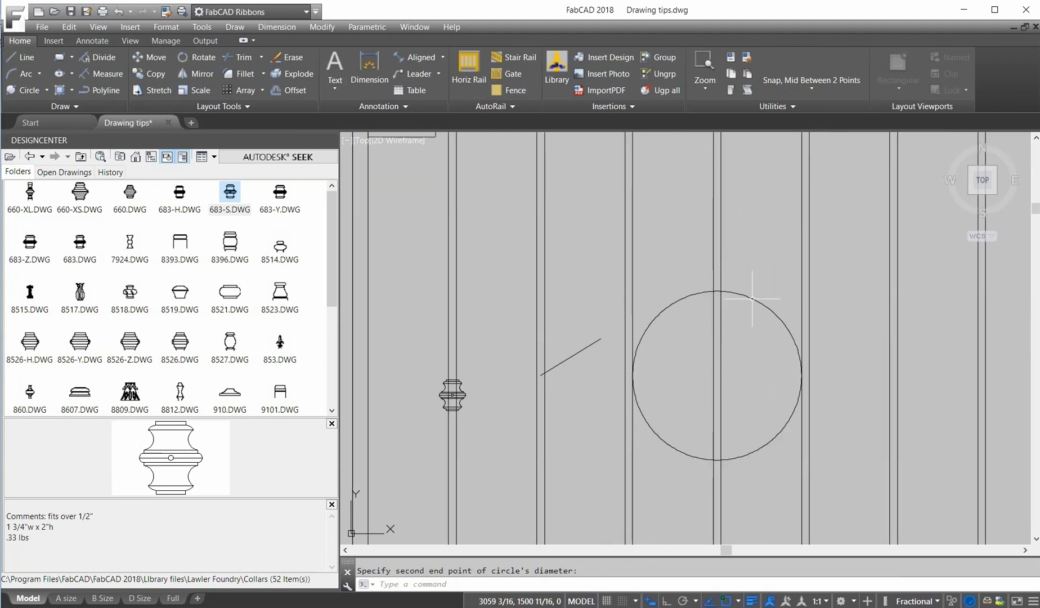
scroll(823, 346, down, 2)
scroll(822, 347, down, 4)
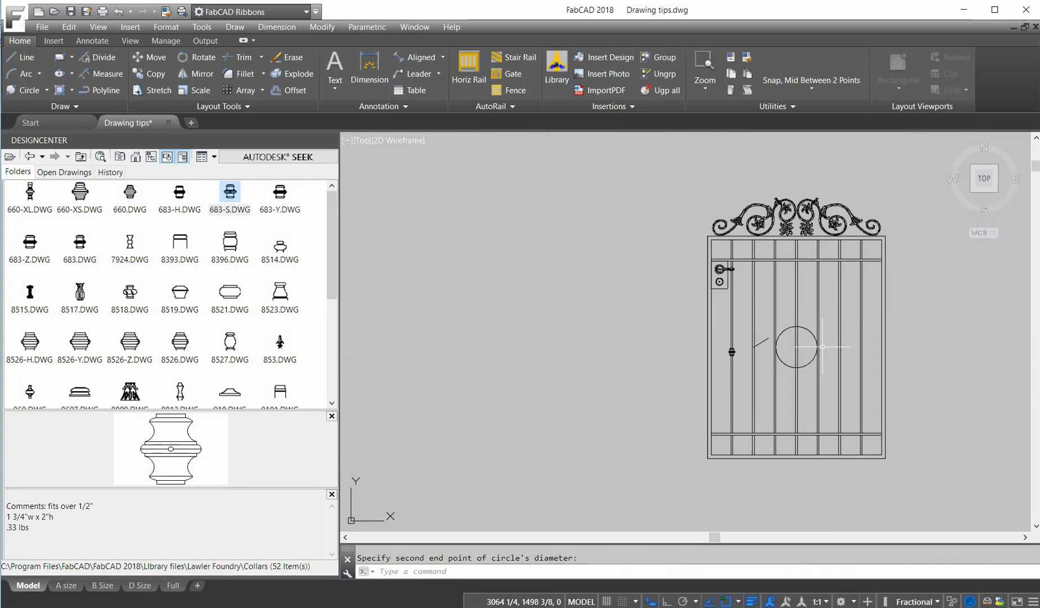
scroll(823, 347, up, 4)
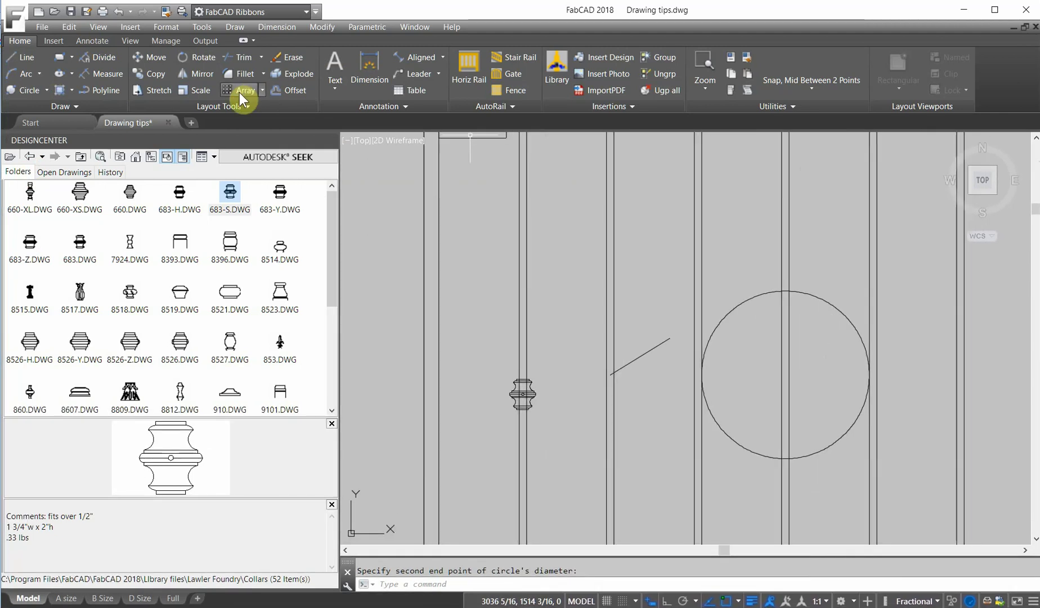
- Offset the circle 0.5 inward to form a second ring
click(285, 92)
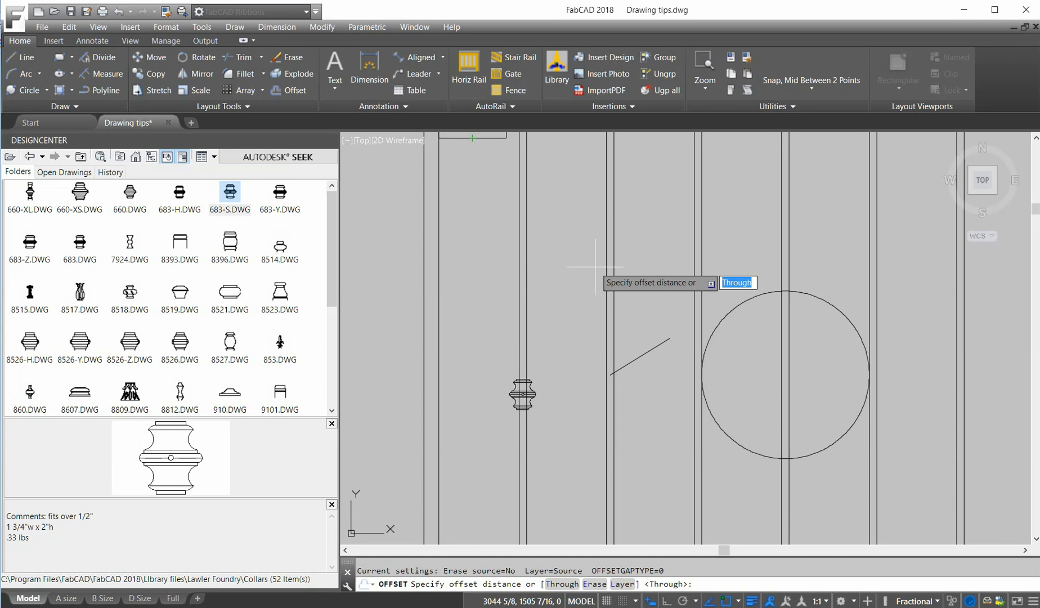
text(.5)
key(Return)
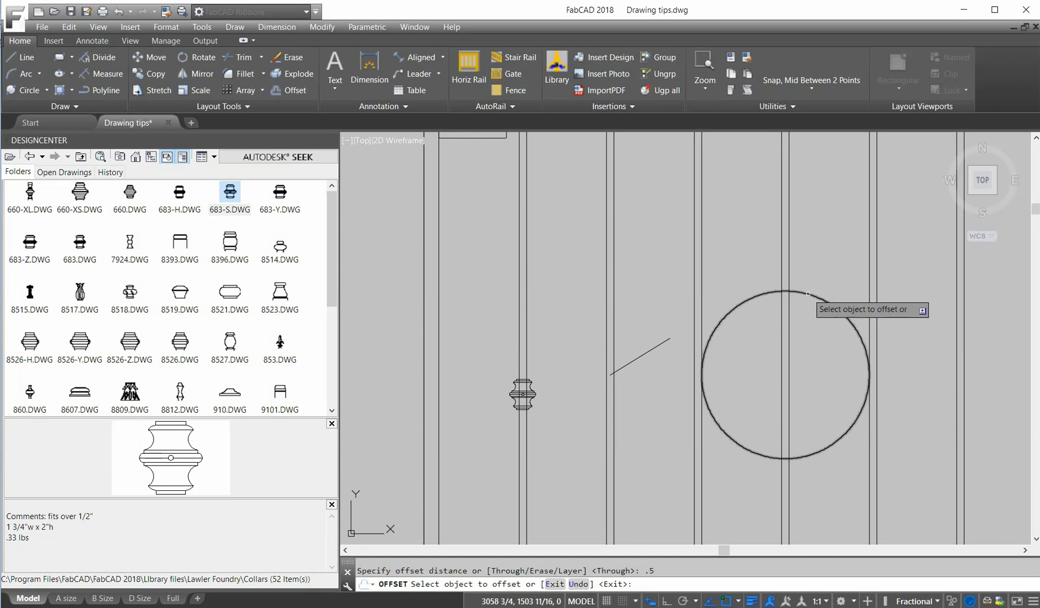
click(809, 293)
click(793, 338)
key(Return)
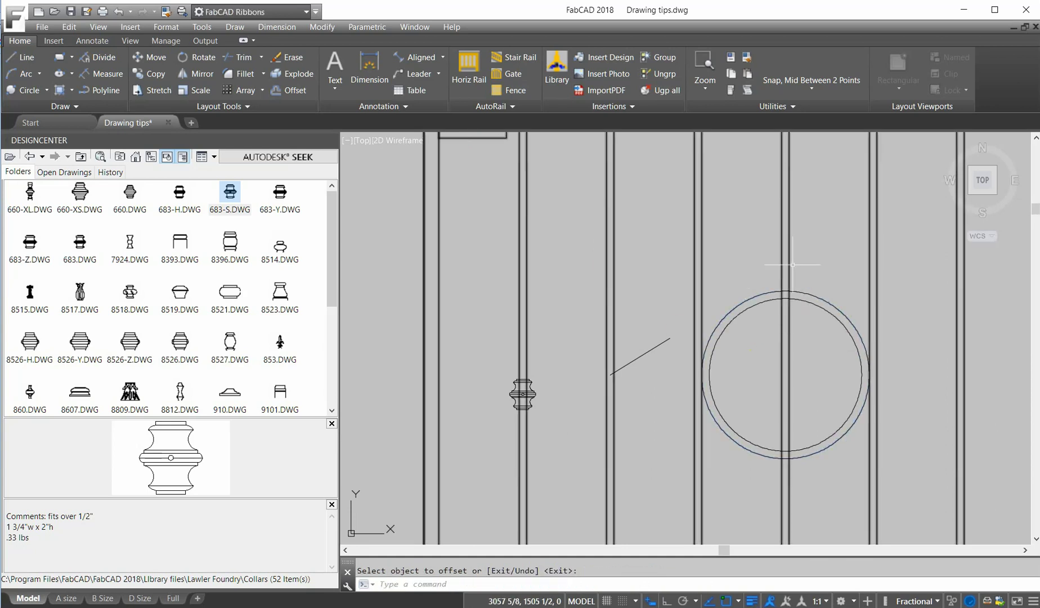
- Explode the bars and trim their portions inside the outer circle
click(297, 75)
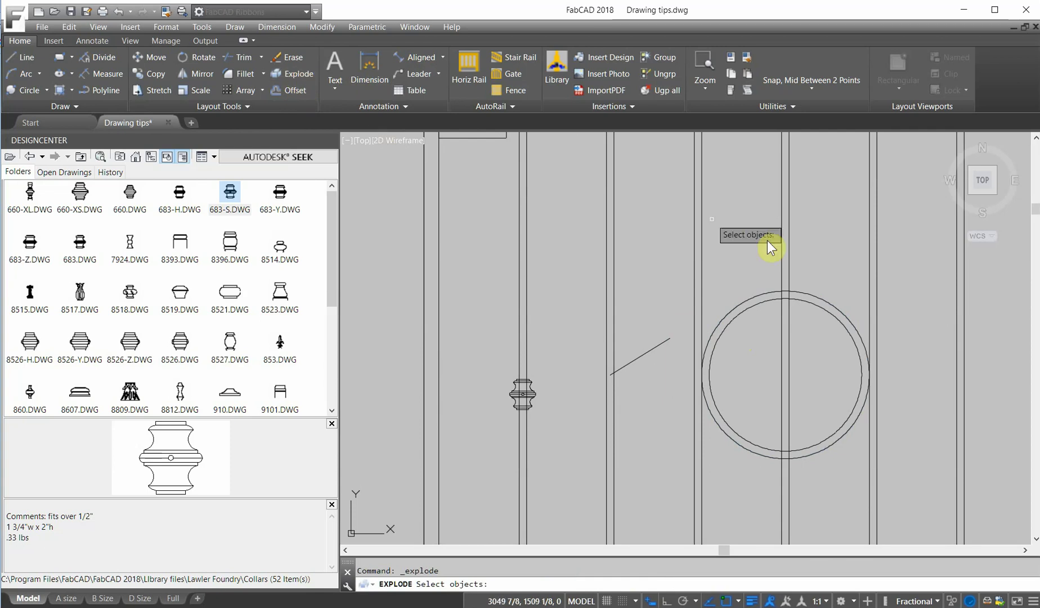
click(870, 281)
key(Return)
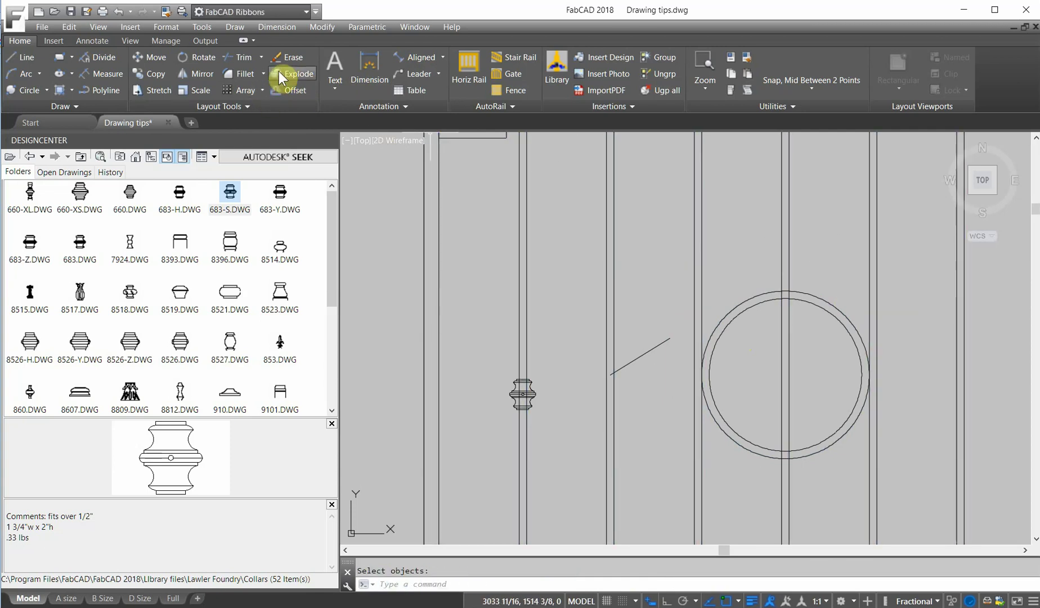
click(244, 56)
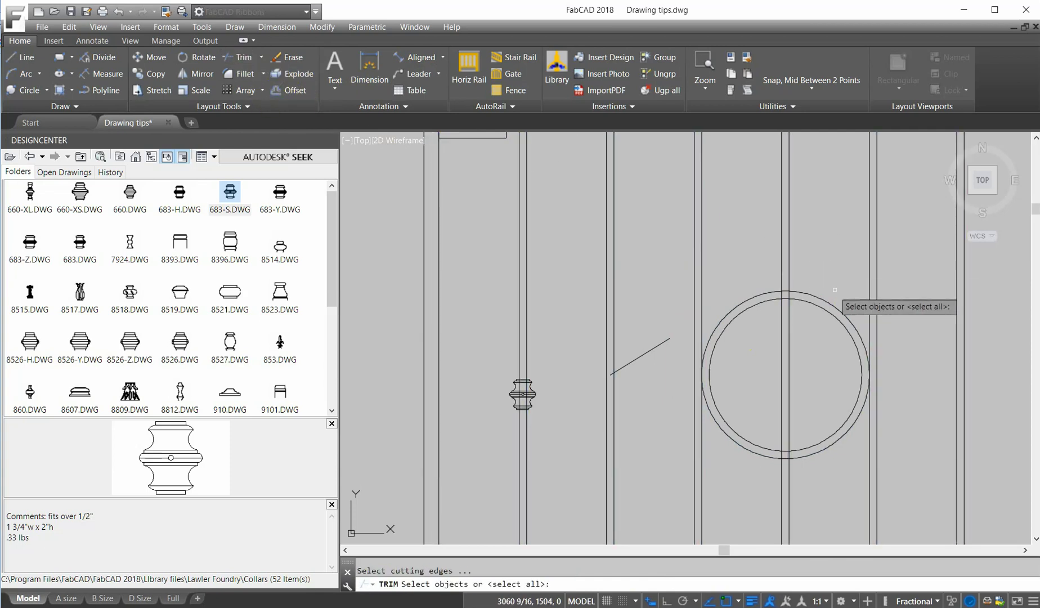
click(755, 296)
key(Return)
click(741, 383)
key(Return)
scroll(782, 393, down, 3)
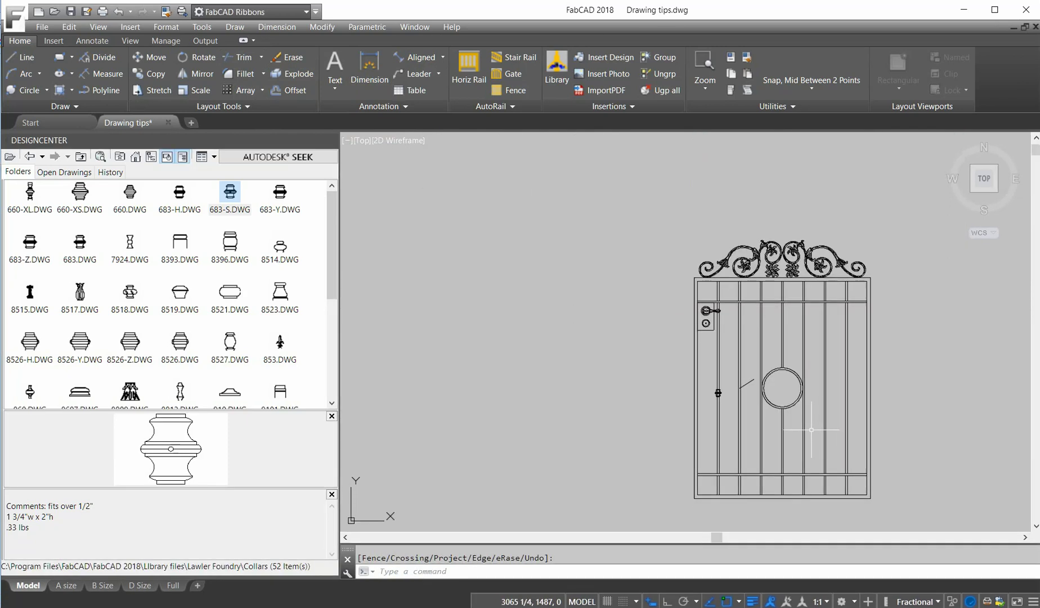
middle_drag(803, 428, 679, 417)
- Erase the short guide line
click(289, 59)
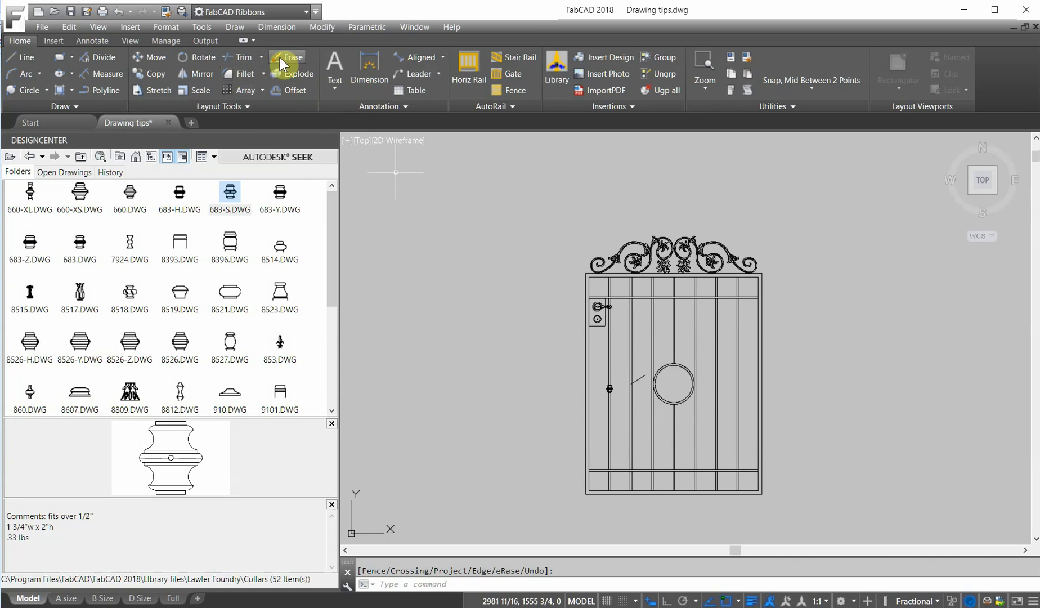
click(280, 58)
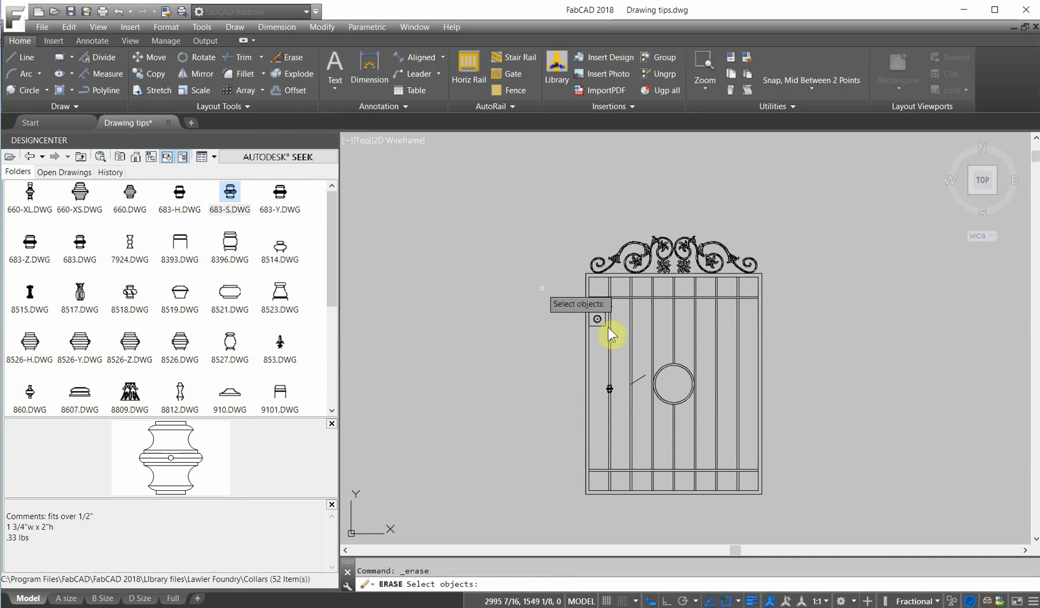
click(641, 381)
key(Return)
scroll(697, 395, up, 3)
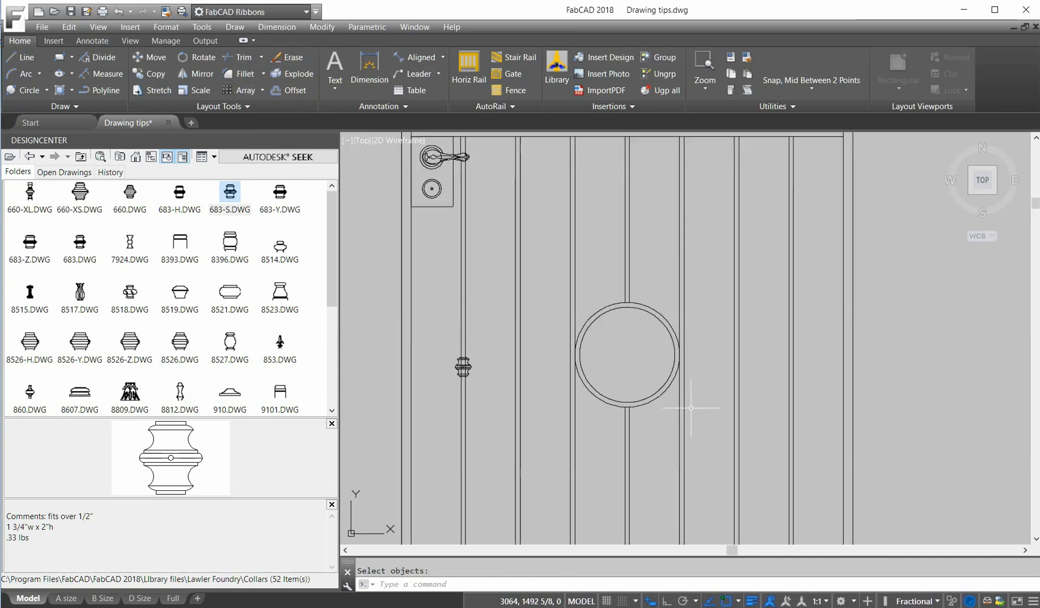
scroll(688, 408, down, 2)
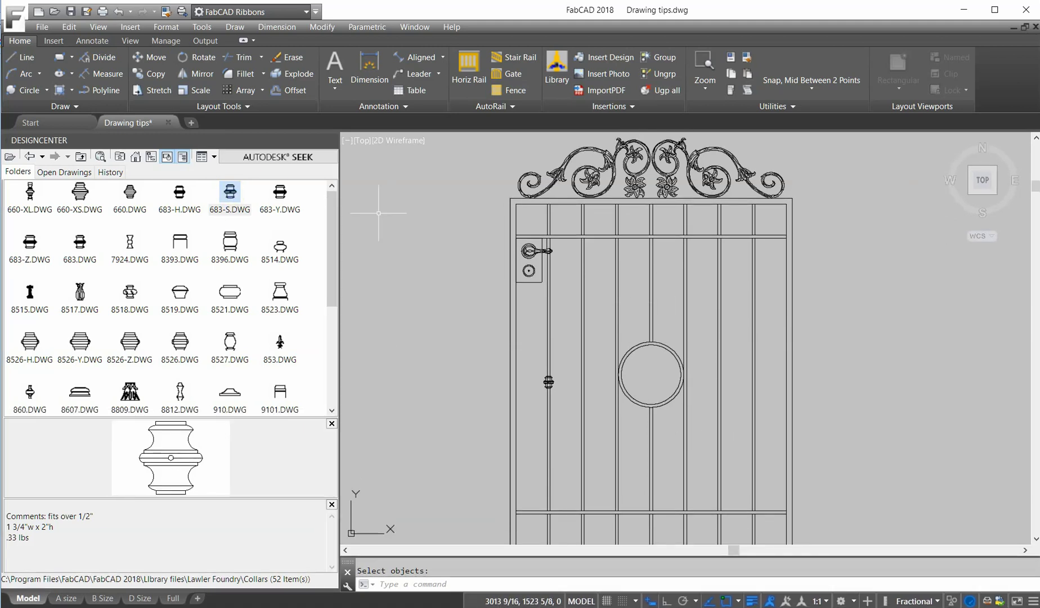
- With Ortho on, stretch the circle and centre bars 12 3/16 straight up
click(668, 602)
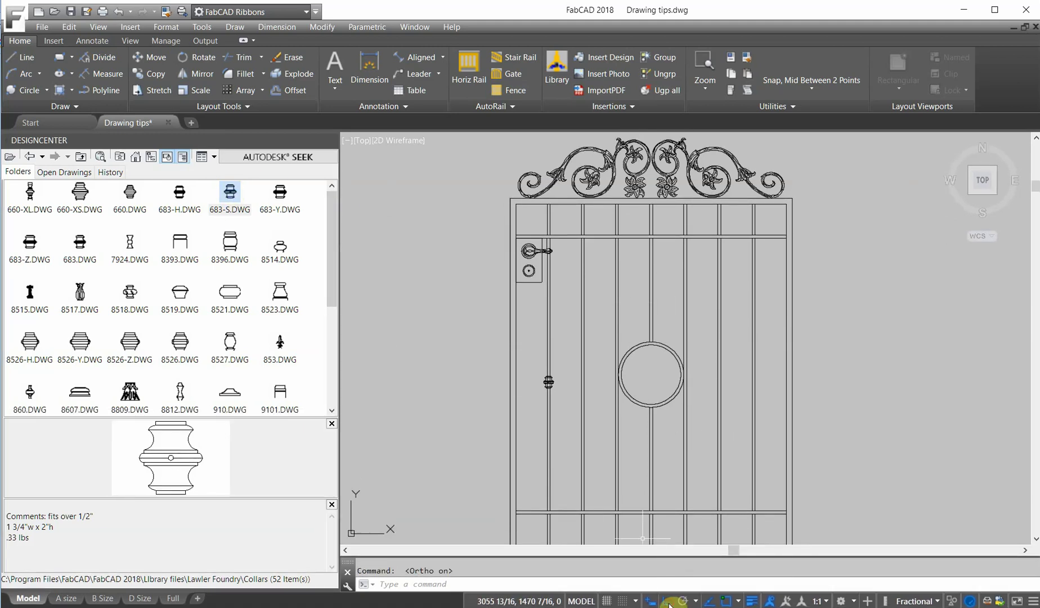
click(145, 89)
click(708, 429)
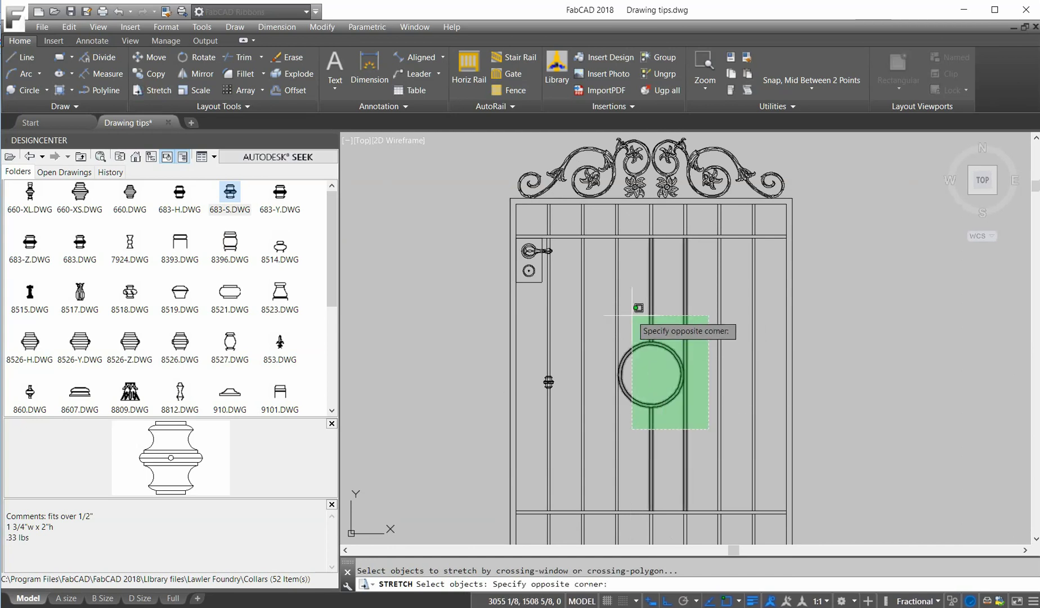
click(603, 319)
key(Return)
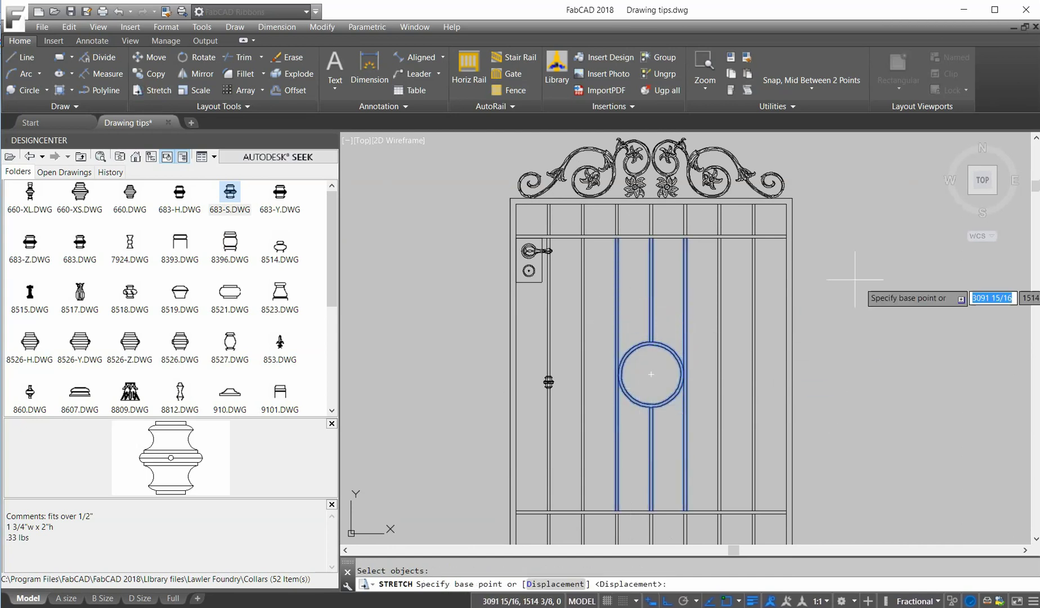
click(838, 355)
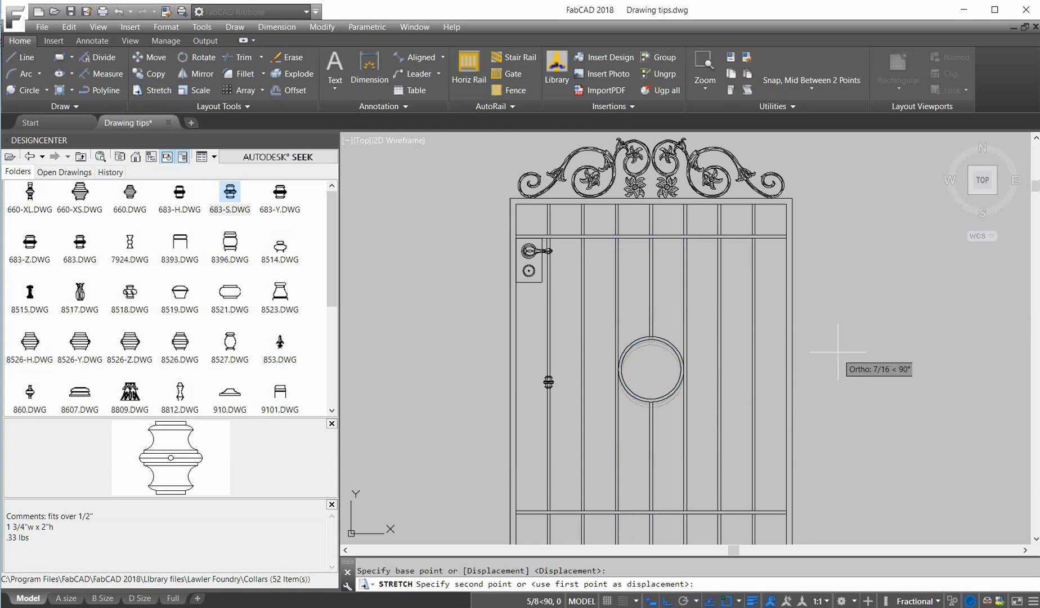
click(838, 282)
scroll(838, 282, down, 2)
- Draw a horizontal line above the gate
click(22, 56)
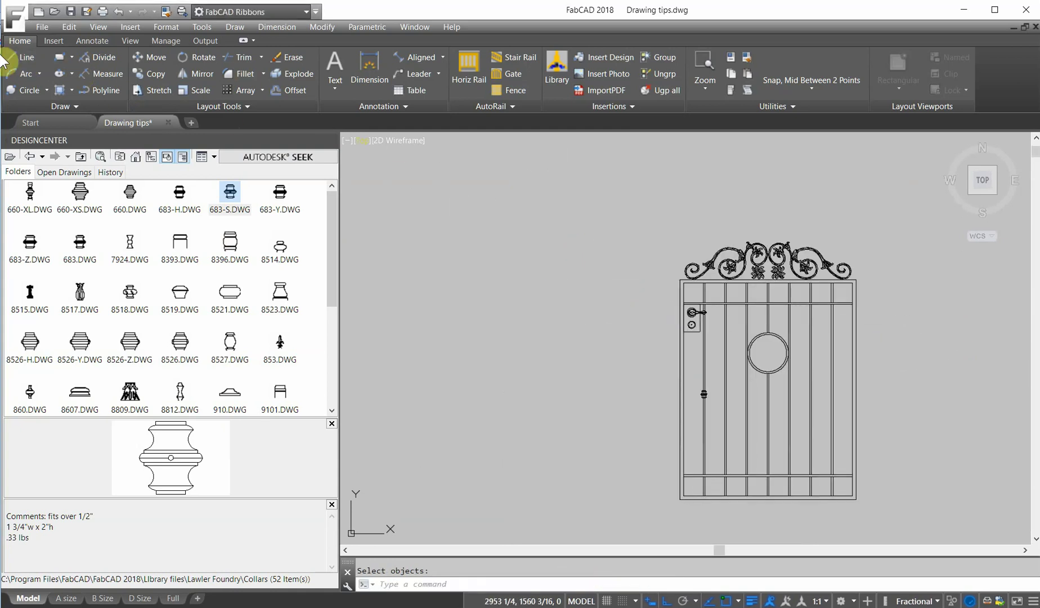
click(22, 57)
click(450, 199)
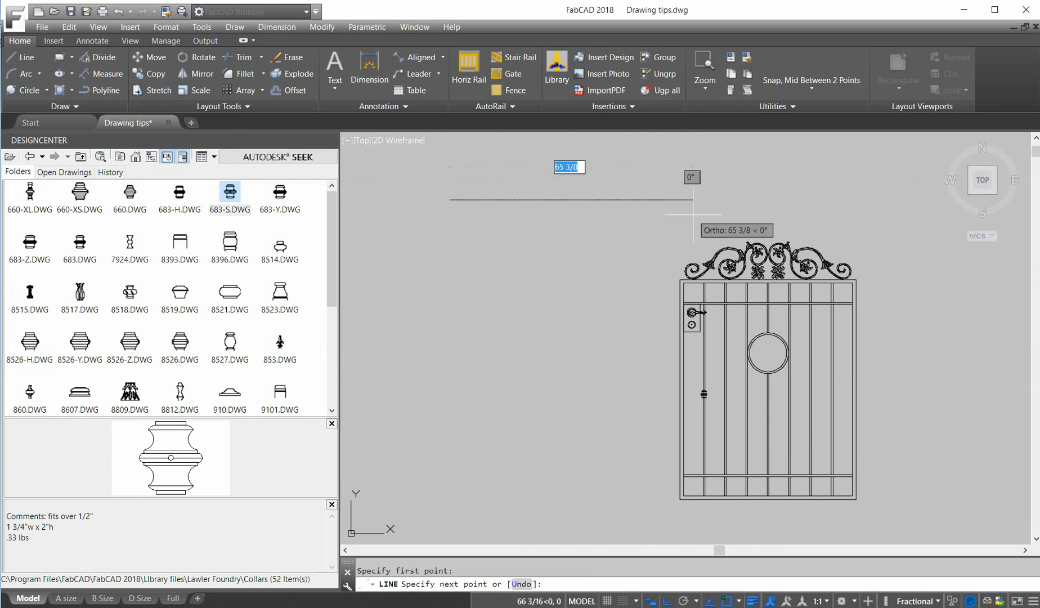
click(657, 199)
key(Return)
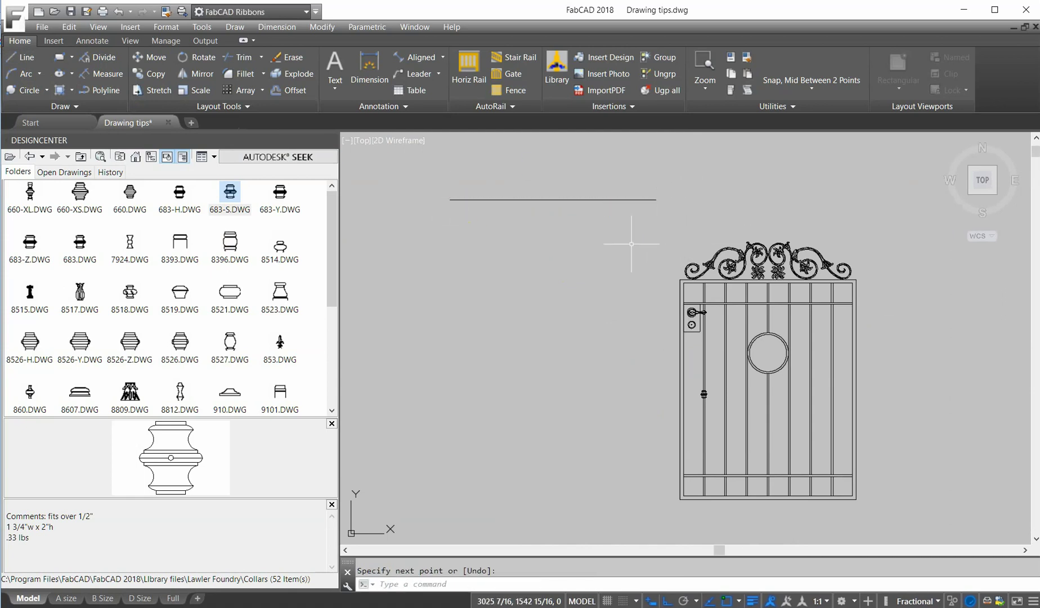
- Add a linear dimension above the line, reading 4'-8 1/16"
click(442, 56)
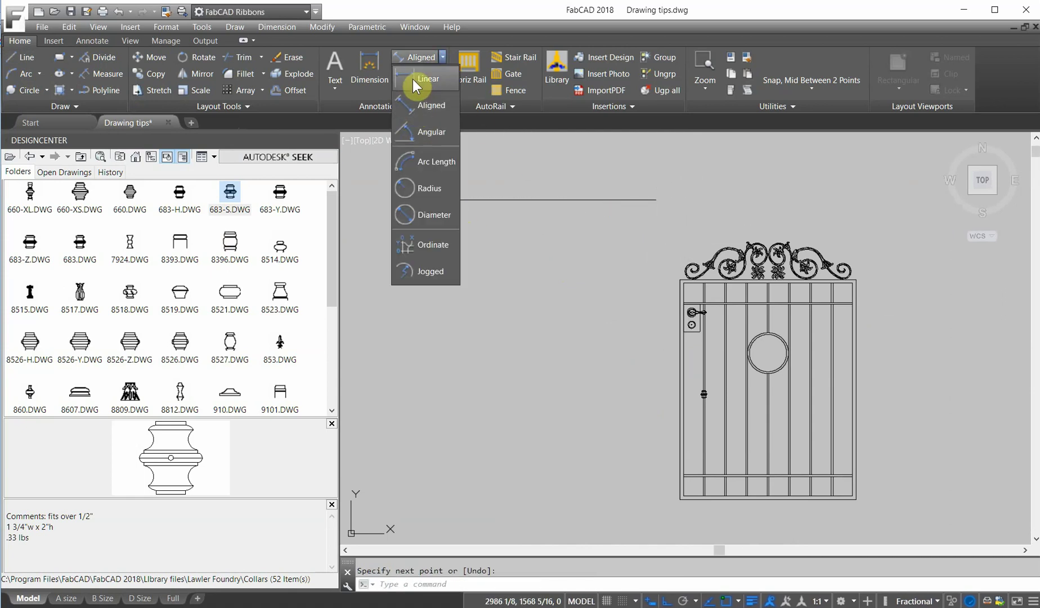
click(413, 78)
key(Return)
click(532, 200)
click(527, 190)
scroll(556, 211, up, 3)
scroll(556, 211, down, 3)
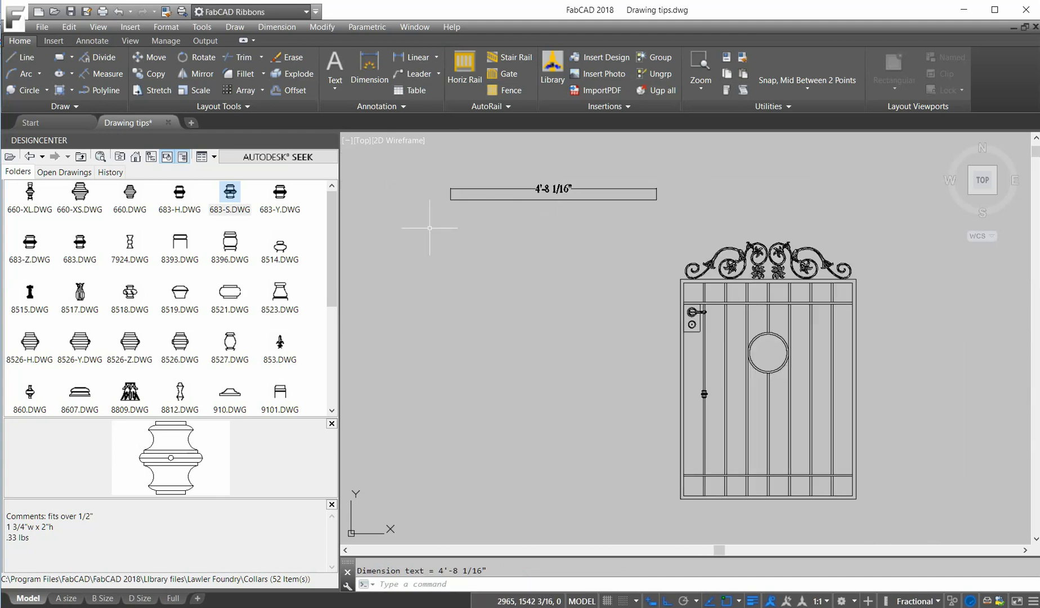
click(266, 152)
- Lengthen the dimensioned line to a total of 60 so it reads 5'
click(248, 107)
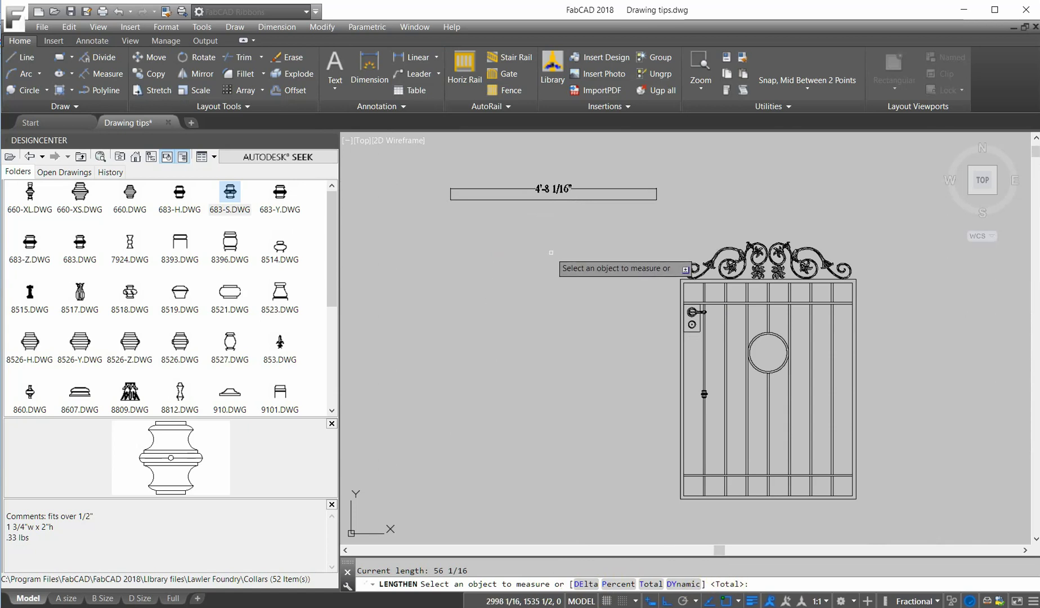
key(Return)
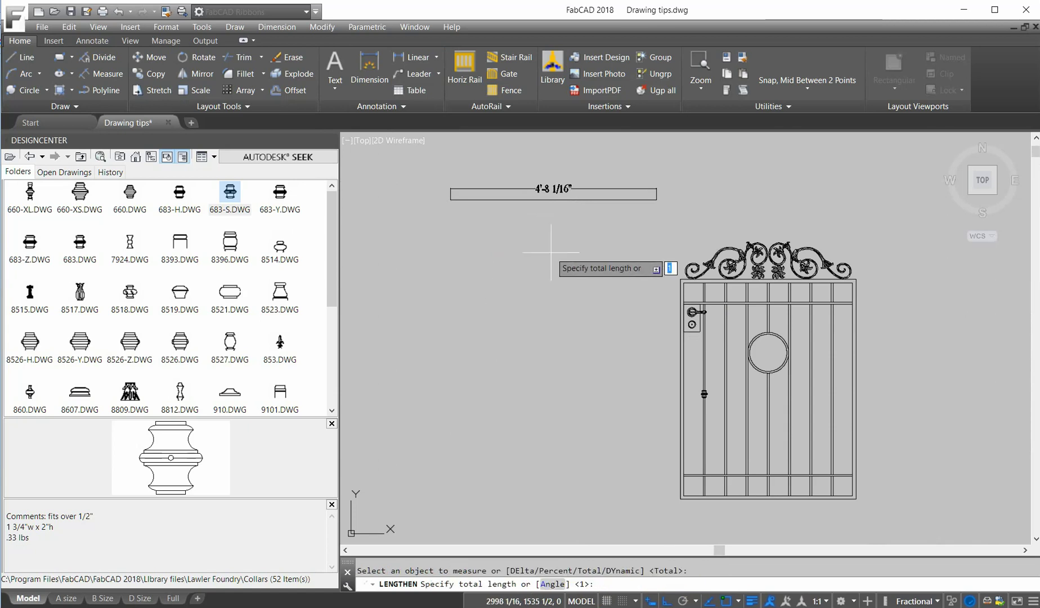
text(60)
key(Return)
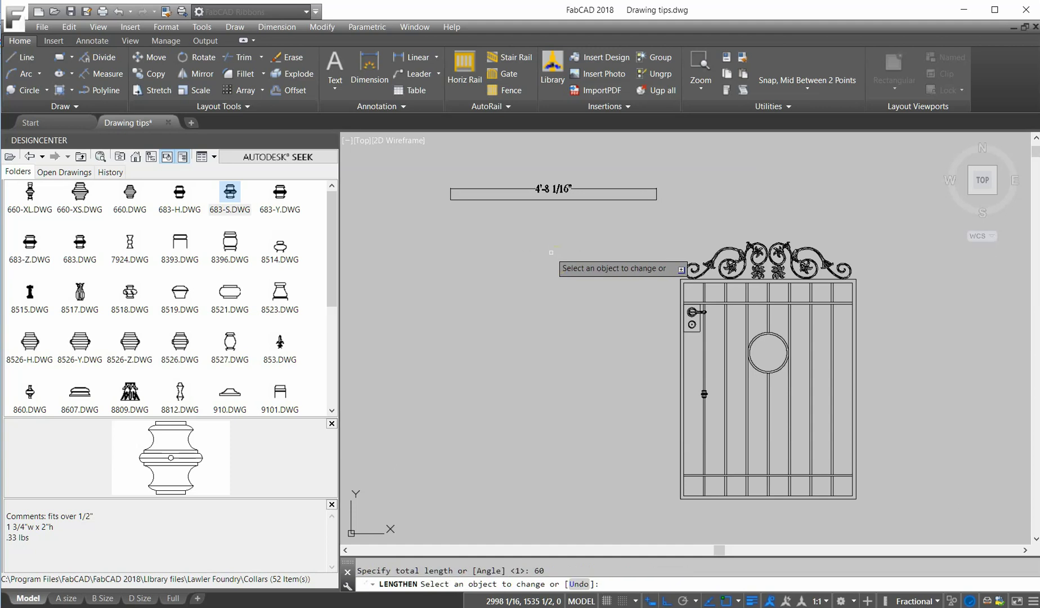
click(566, 199)
key(Return)
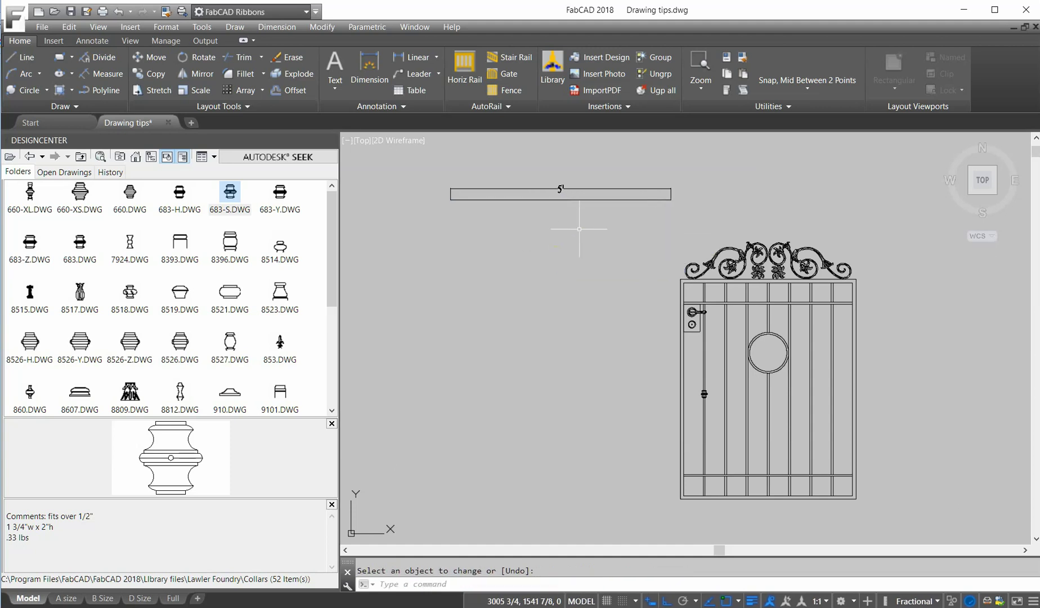
- Draw a sloping line from the stair's top corner down to the lower step corner
scroll(565, 231, down, 1)
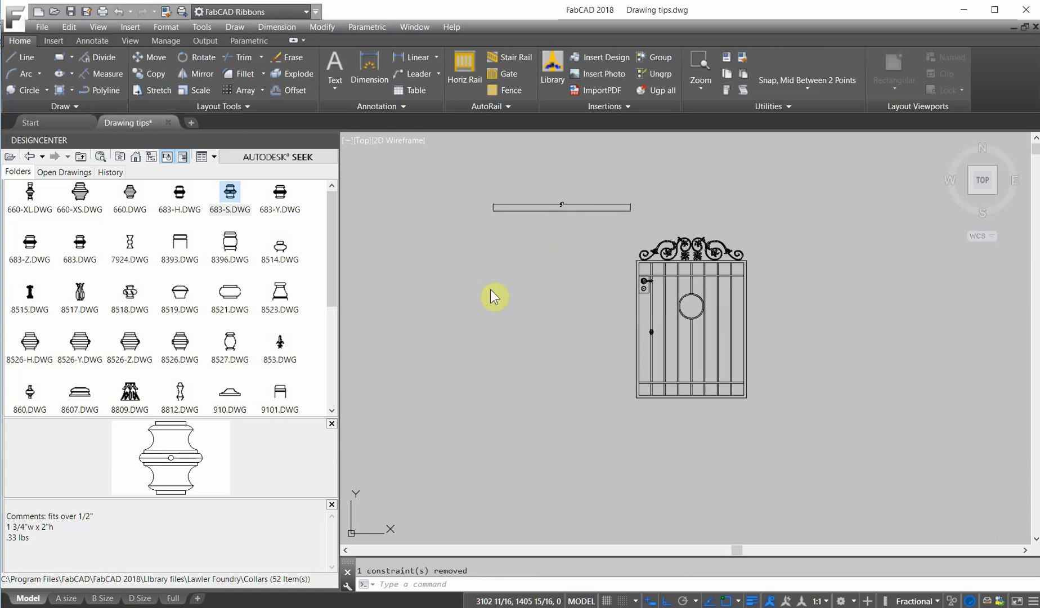
scroll(498, 317, down, 3)
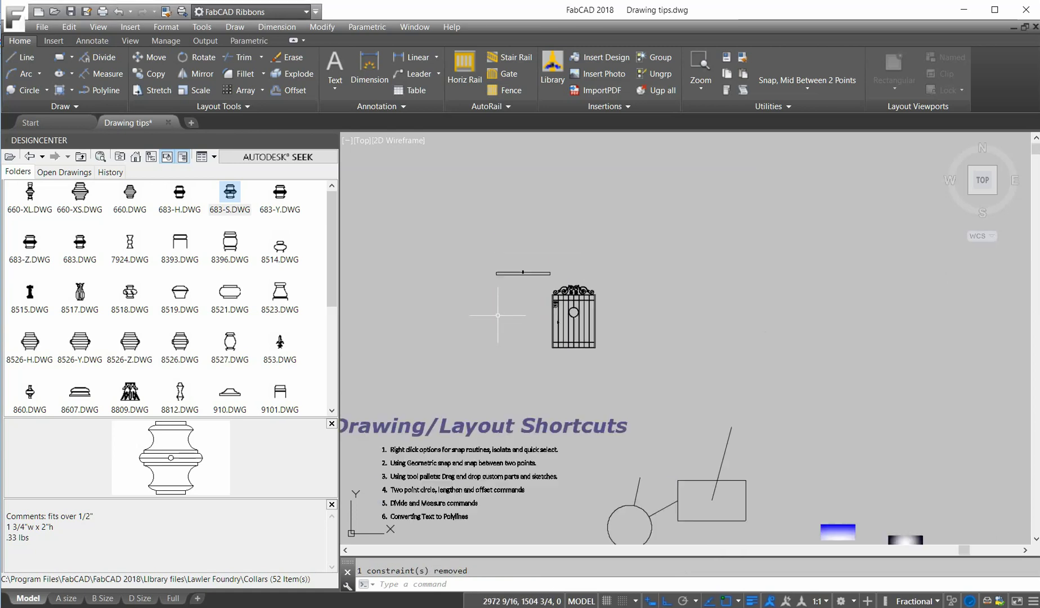
middle_drag(476, 306, 729, 394)
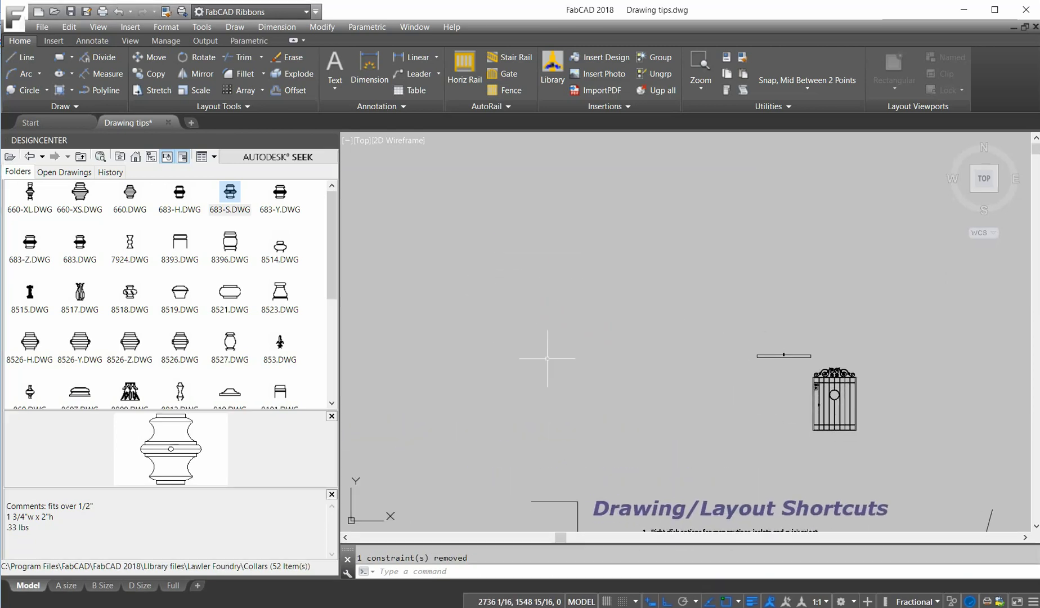
scroll(529, 352, down, 3)
middle_drag(511, 348, 710, 335)
scroll(587, 382, up, 5)
middle_drag(592, 378, 662, 168)
scroll(706, 376, down, 2)
mouse_move(706, 376)
middle_down()
mouse_move(692, 356)
mouse_move(638, 353)
middle_up()
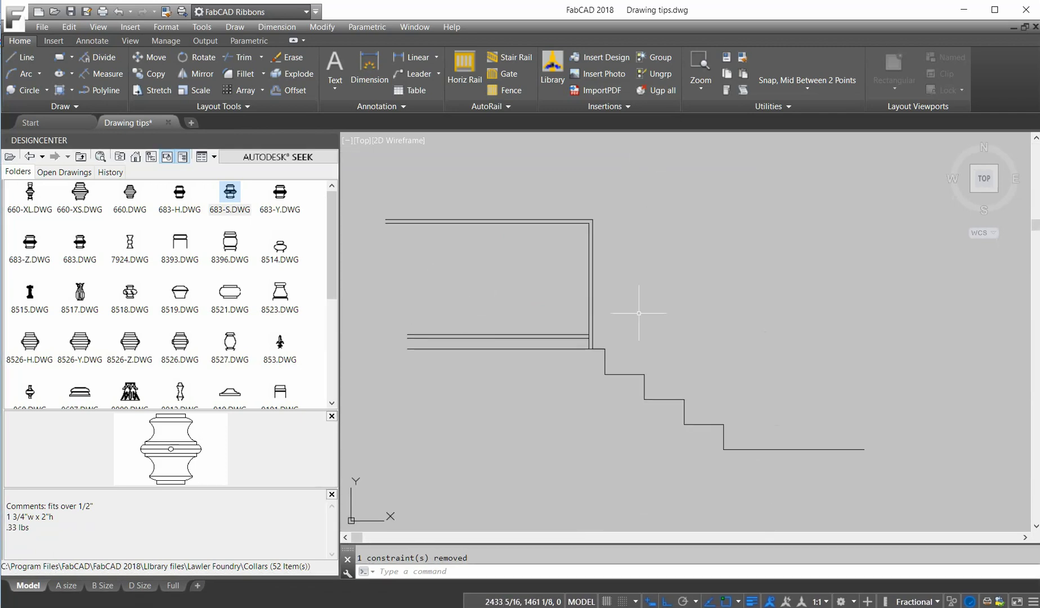
click(12, 58)
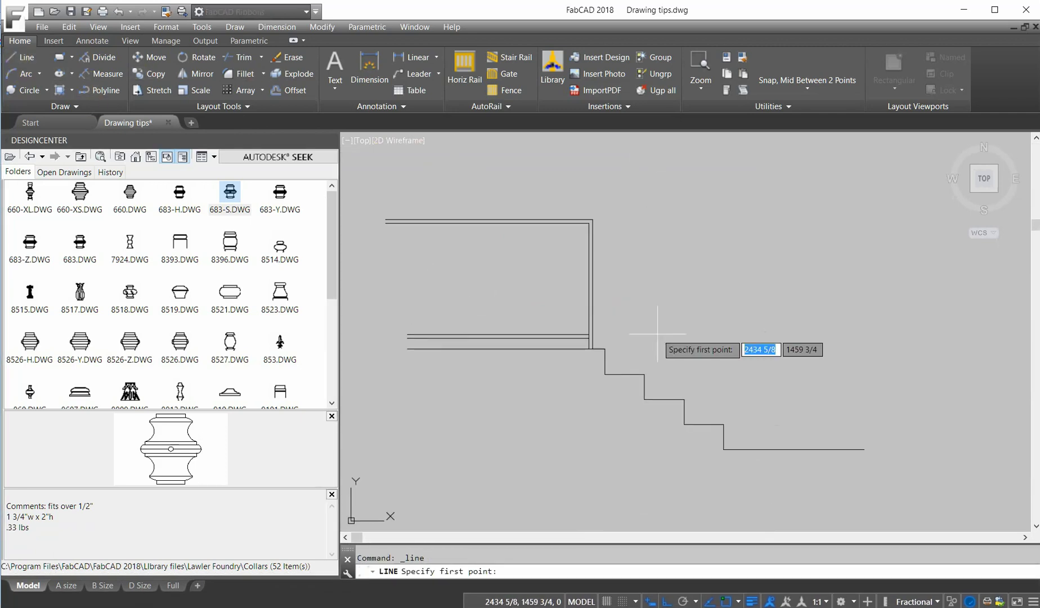
click(605, 348)
click(724, 424)
key(Return)
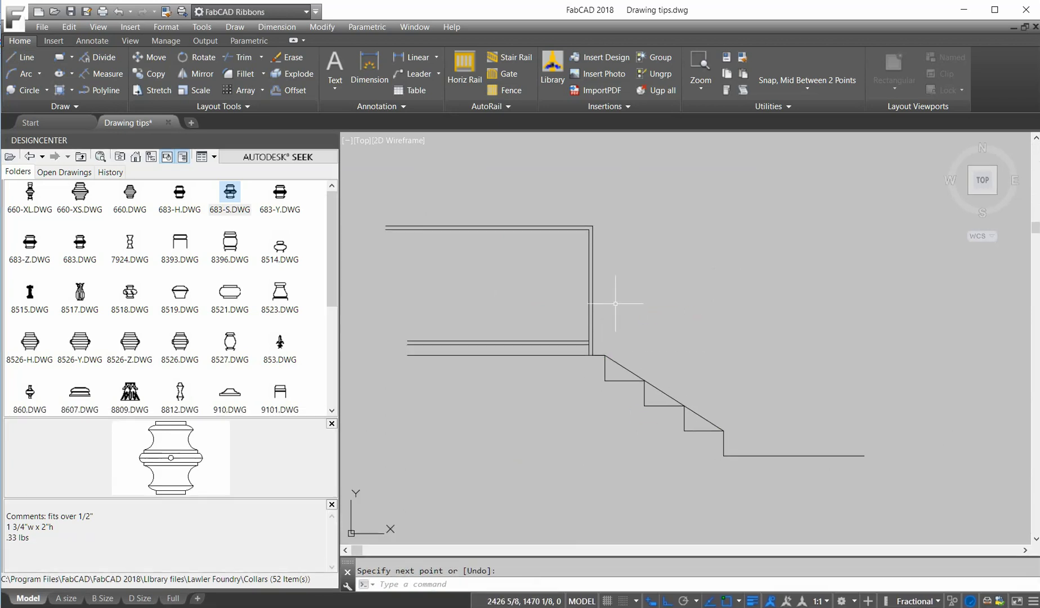
- Run a line to the vertical wall line, then cancel a grip stretch of its end
scroll(616, 351, up, 4)
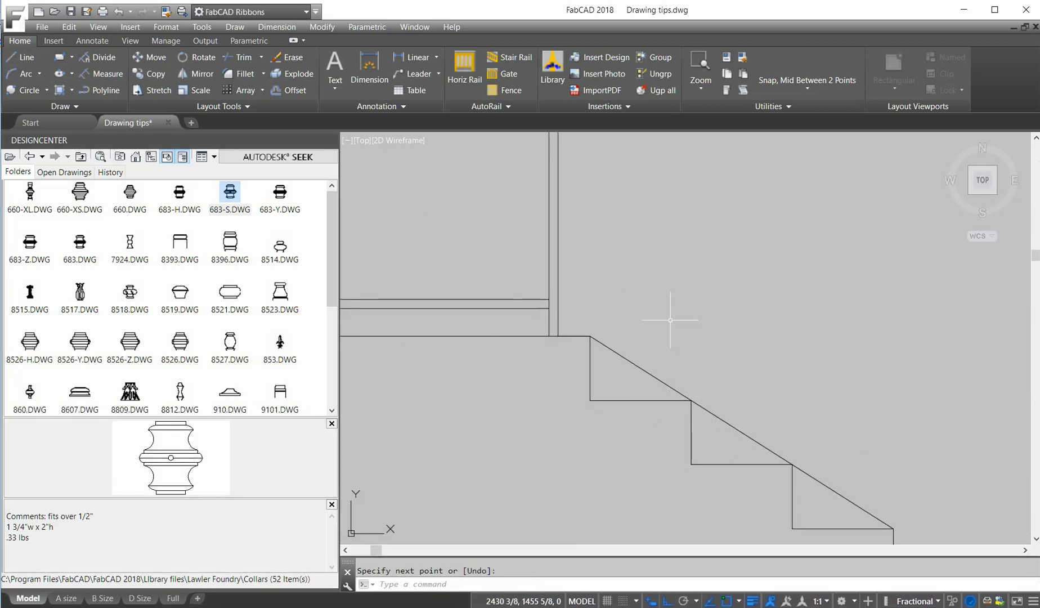
click(549, 299)
key(Return)
scroll(556, 309, up, 4)
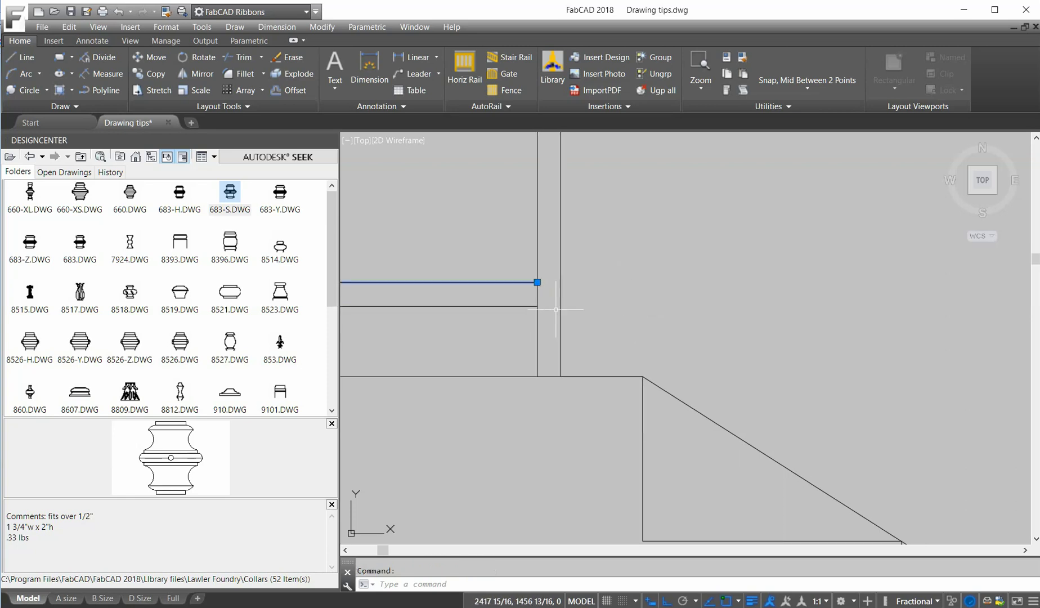
click(538, 282)
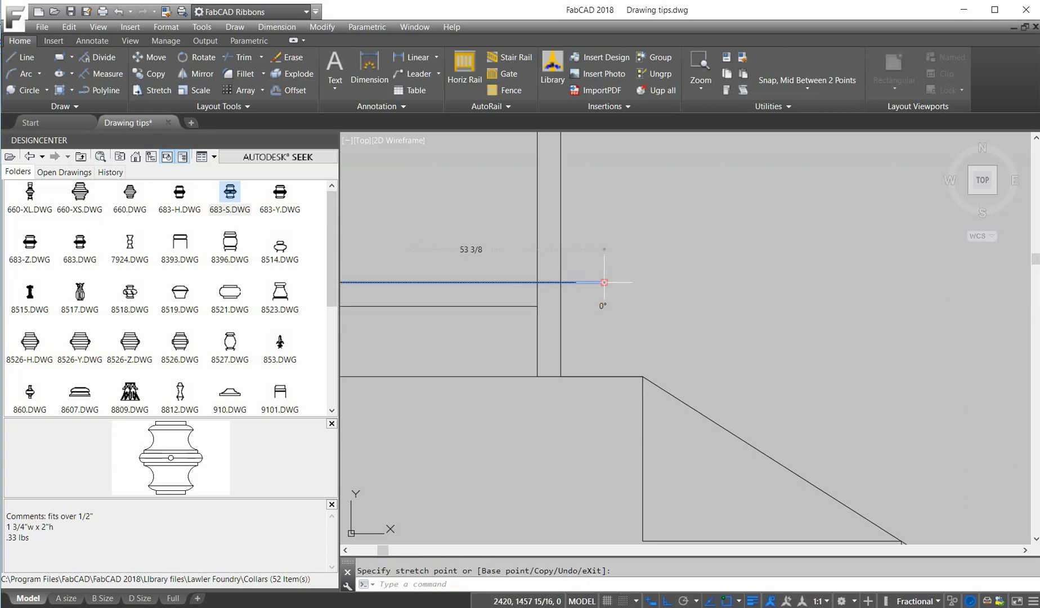
right_click(605, 285)
key(Escape)
key(Escape)
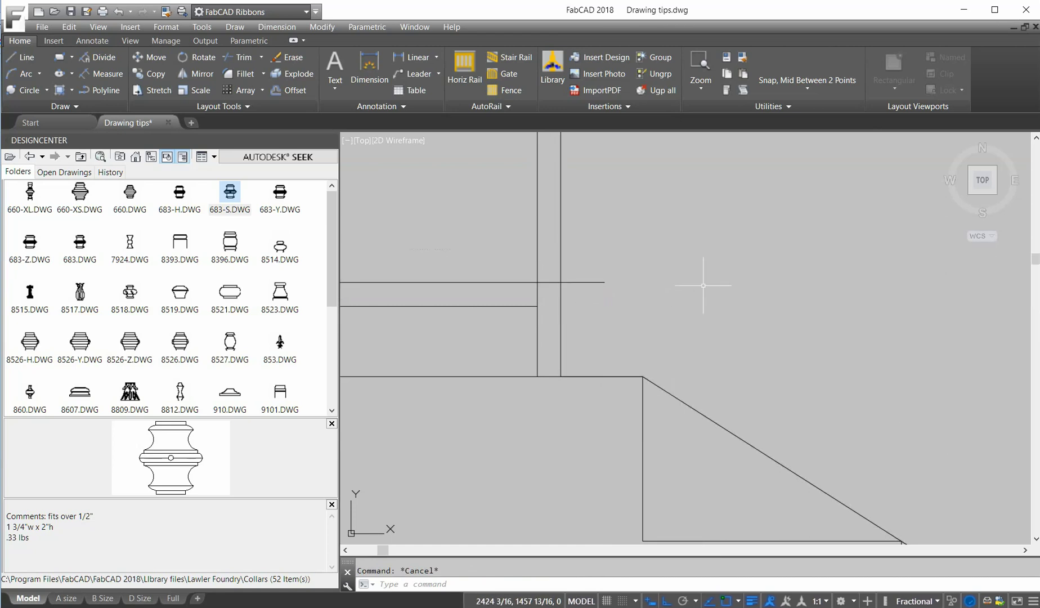
- Offset the stair diagonal through the line intersection and extend the copy to the corner
click(287, 86)
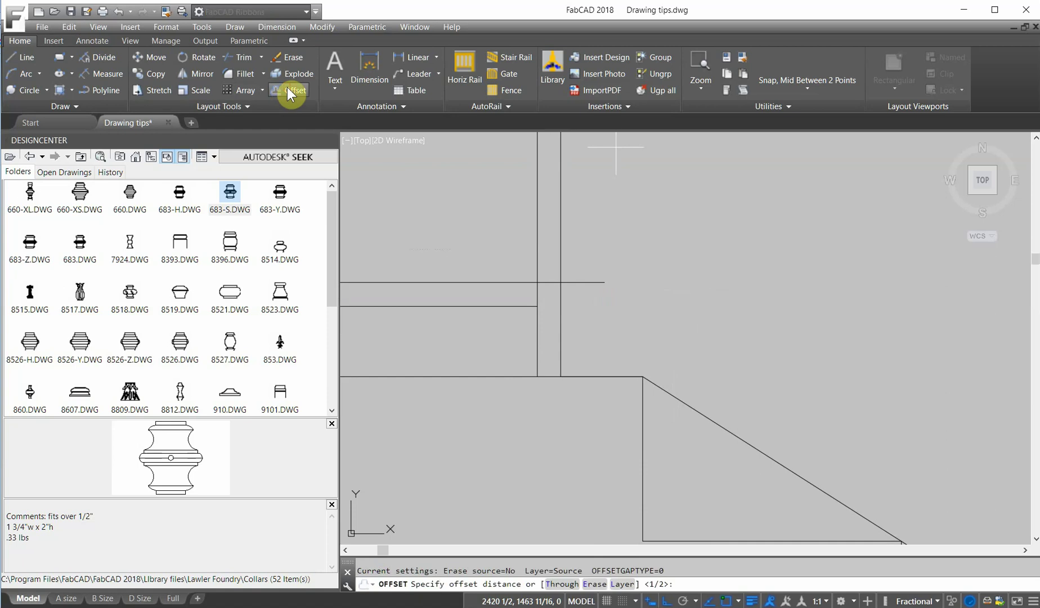
click(563, 583)
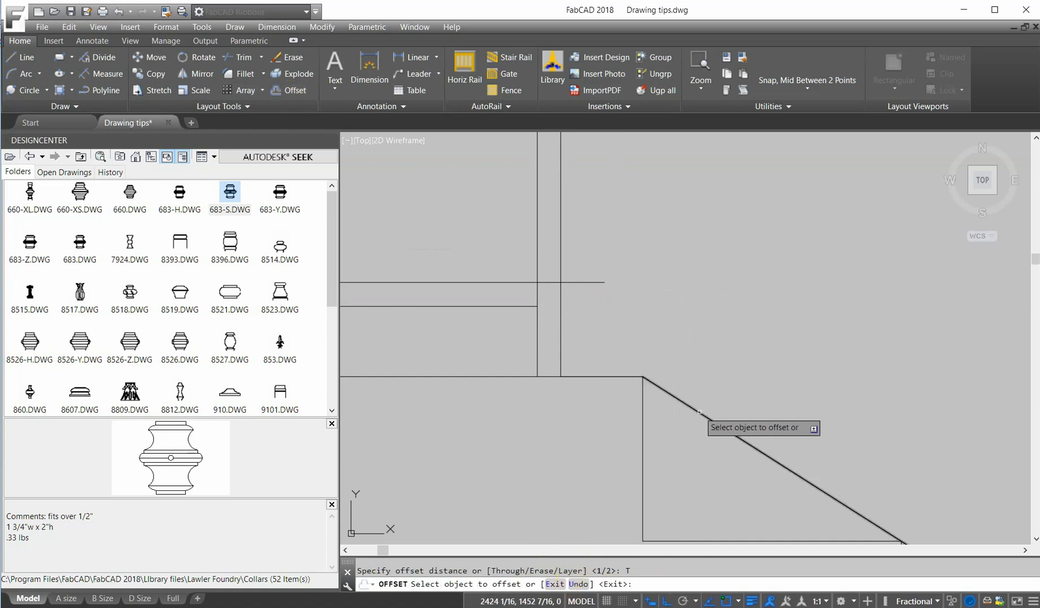
click(684, 404)
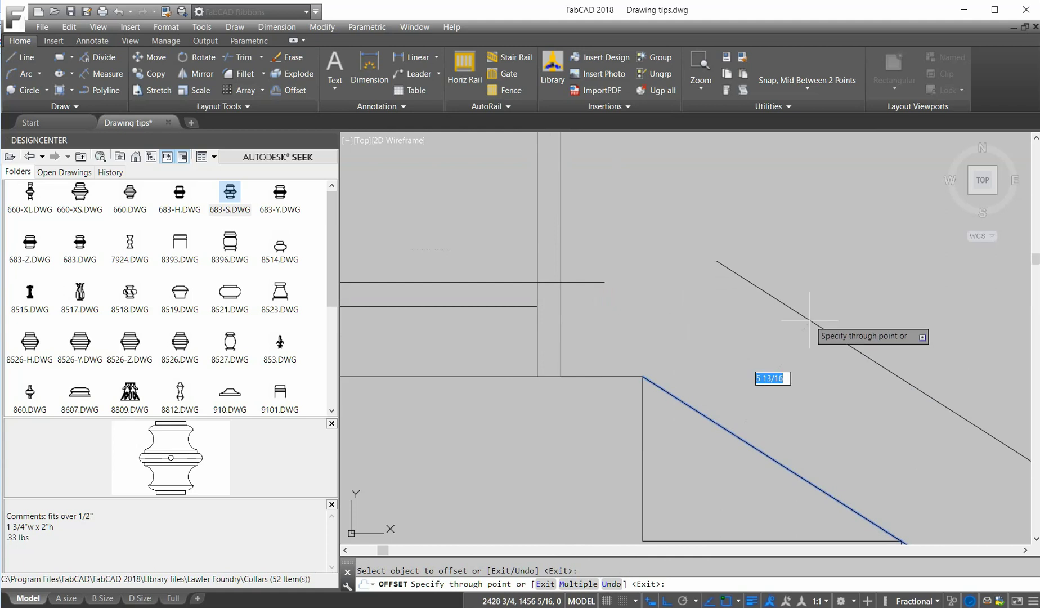
click(562, 282)
key(Return)
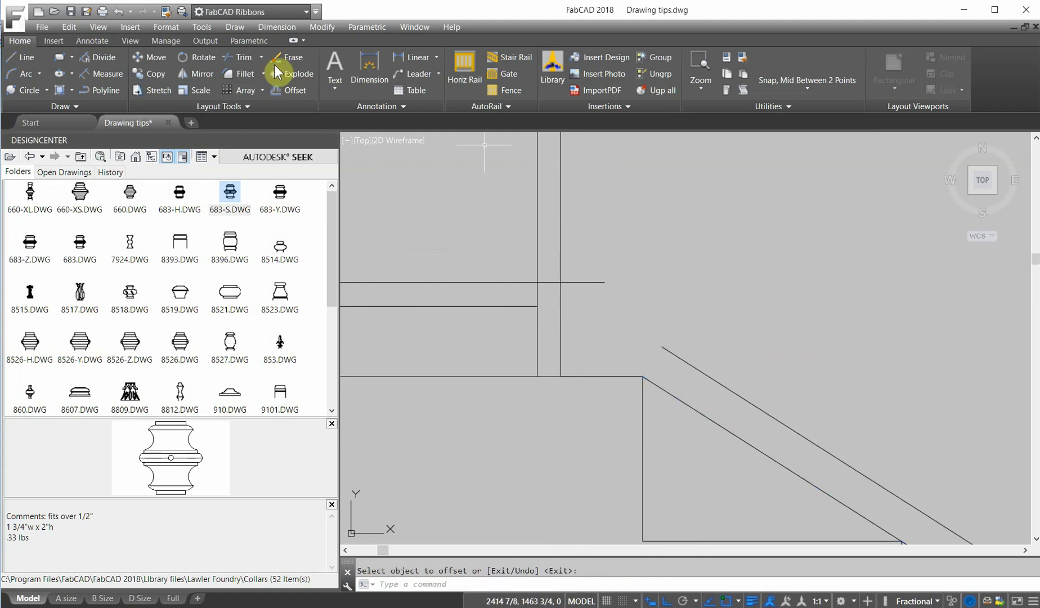
click(261, 57)
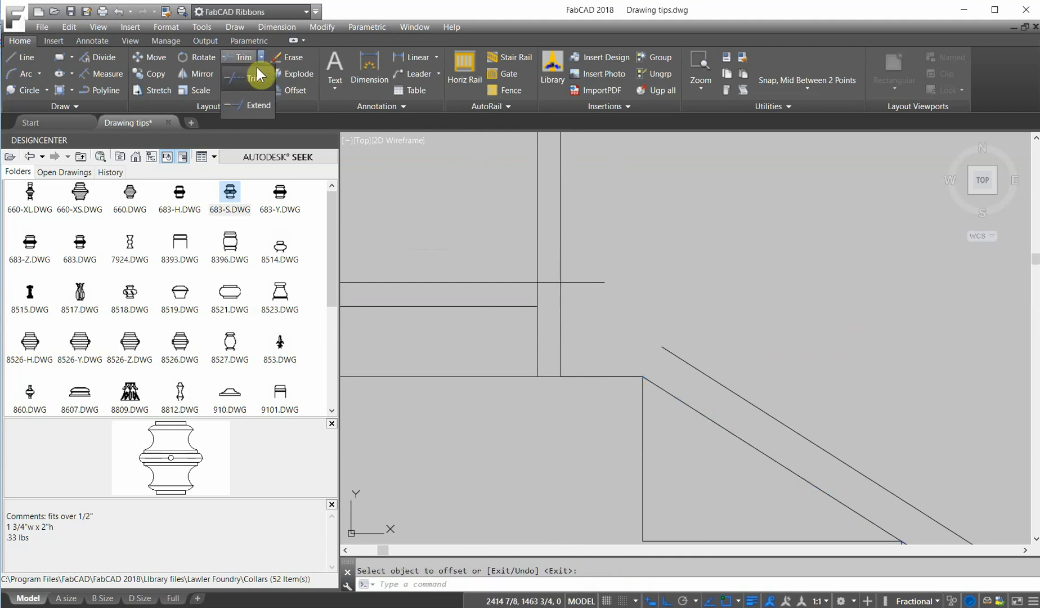
click(251, 105)
click(673, 351)
key(Return)
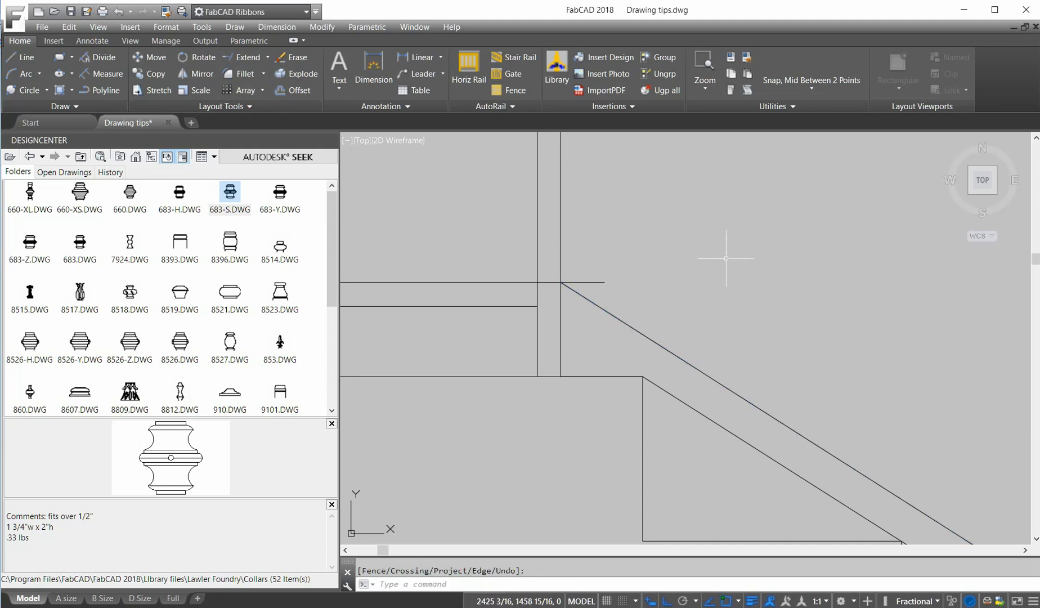
- Offset a second parallel railing line above and extend it to the vertical line
scroll(572, 321, down, 3)
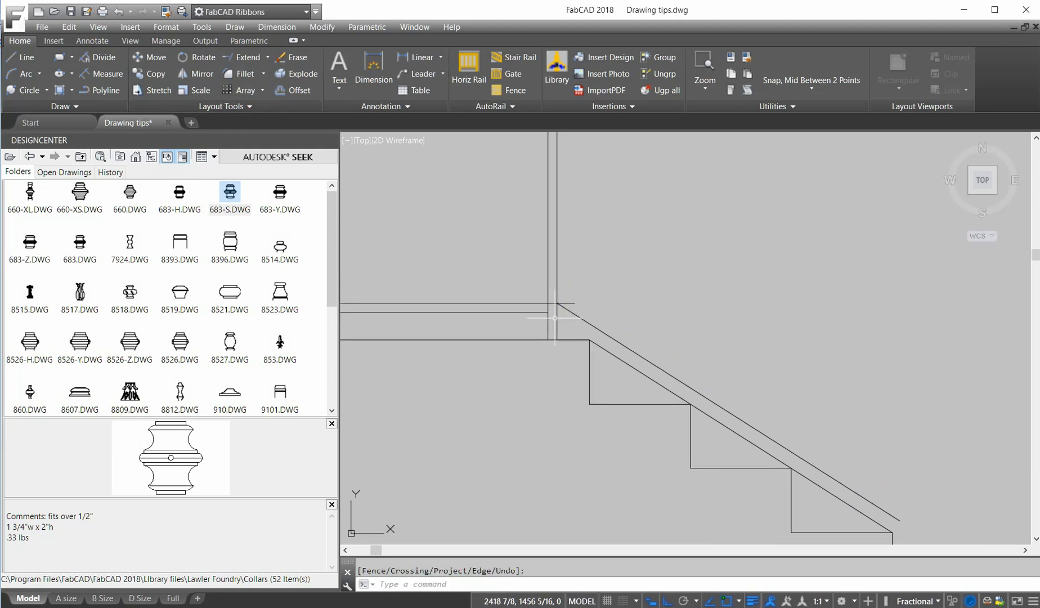
scroll(562, 301, up, 1)
scroll(614, 294, down, 2)
middle_drag(603, 232, 564, 273)
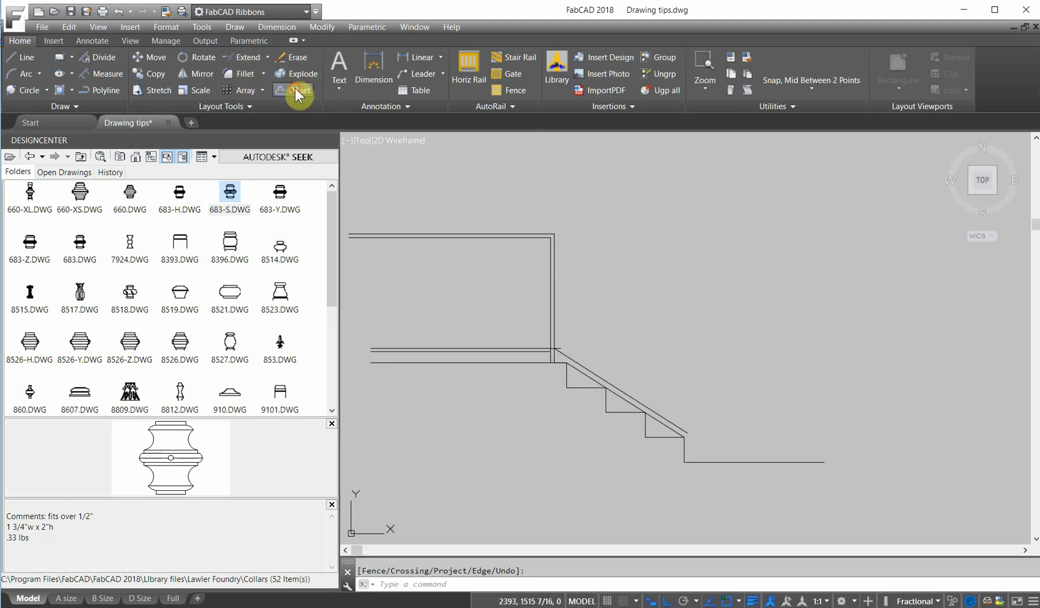
click(295, 89)
key(Return)
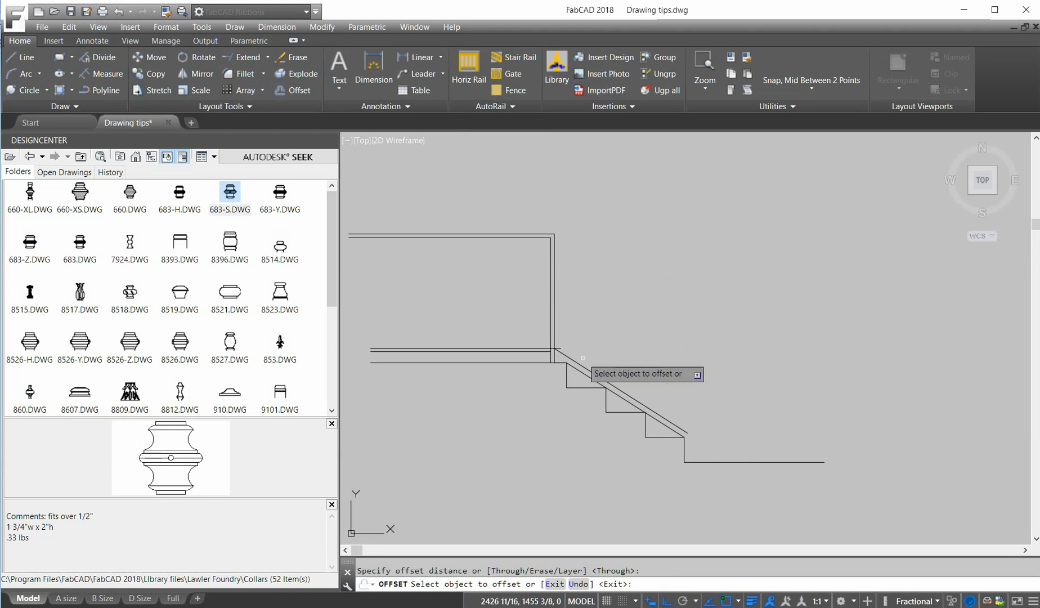
click(564, 354)
click(554, 233)
key(Return)
click(246, 58)
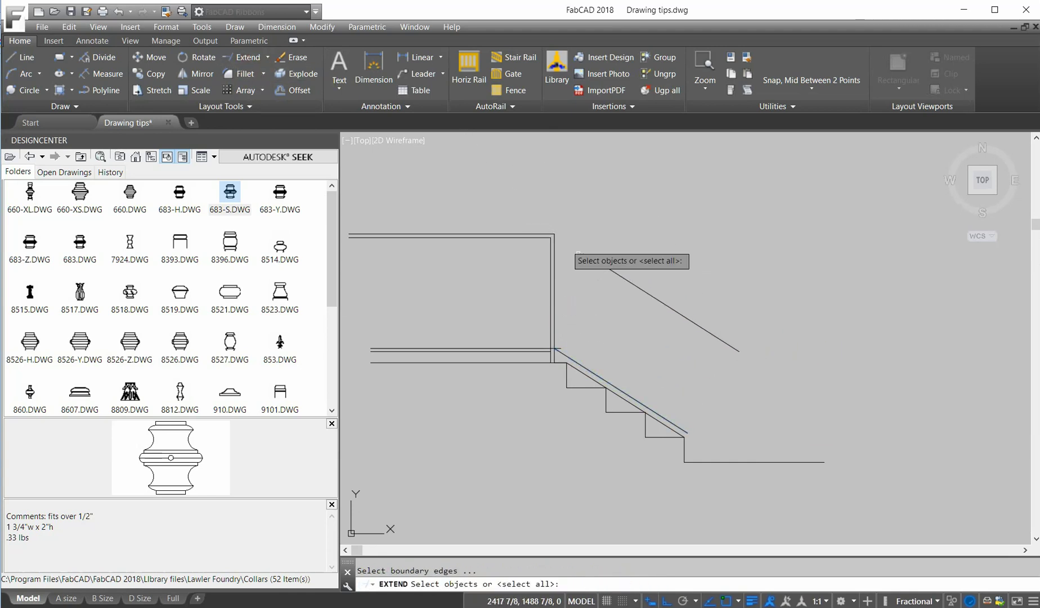
key(Return)
click(622, 279)
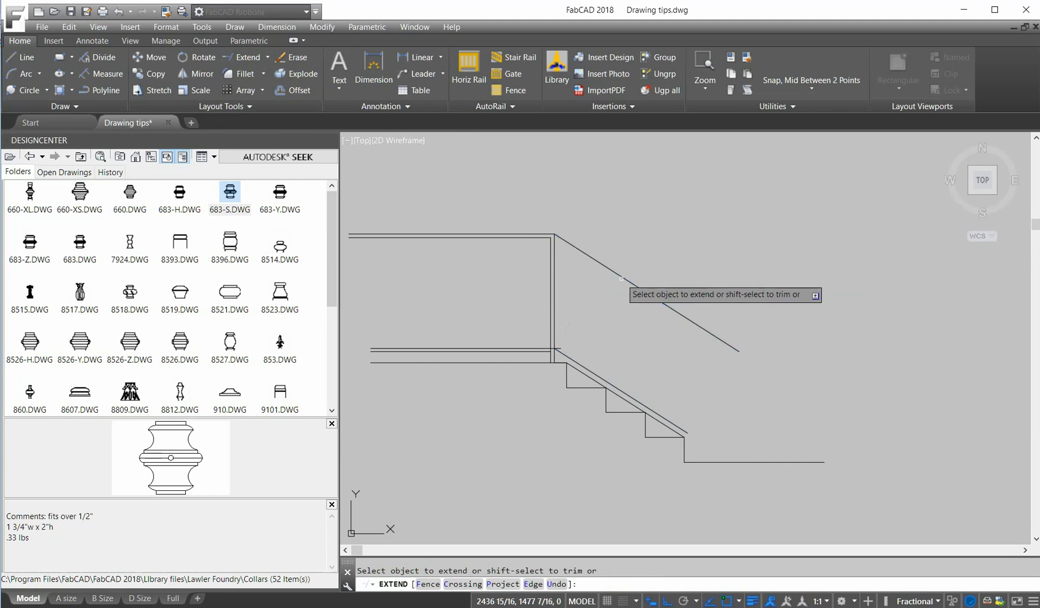
key(Return)
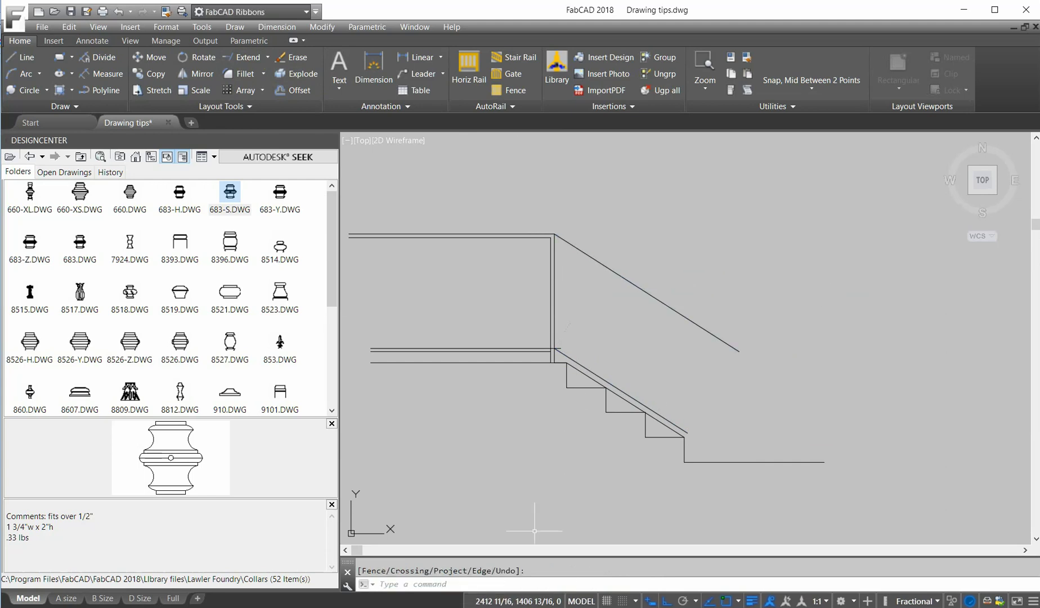
- Zoom and pan to show the empty space above the Drawing/Layout Shortcuts title
click(719, 280)
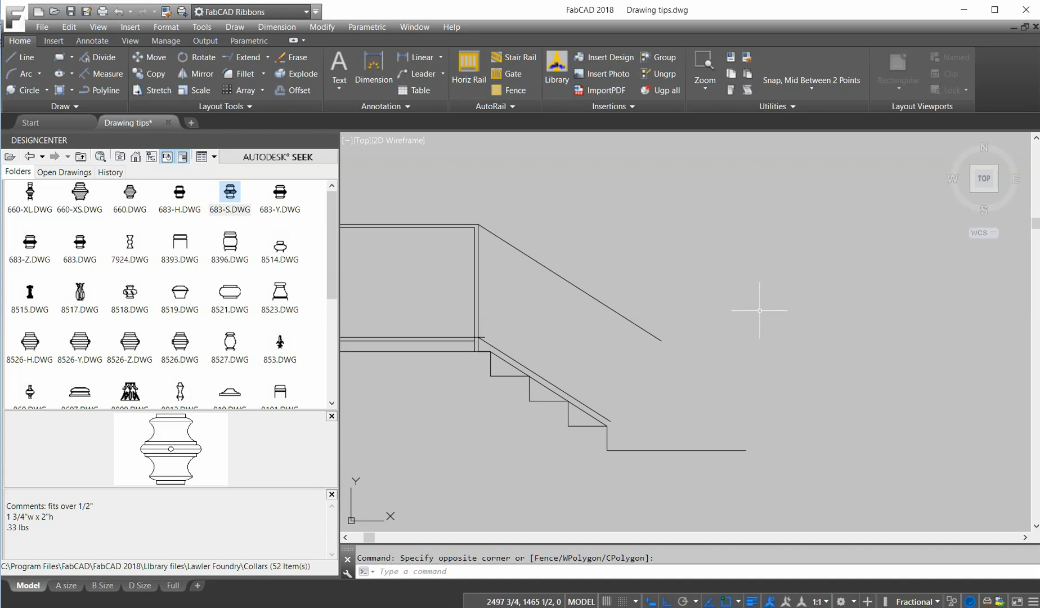
scroll(755, 306, down, 4)
middle_drag(755, 307, 611, 339)
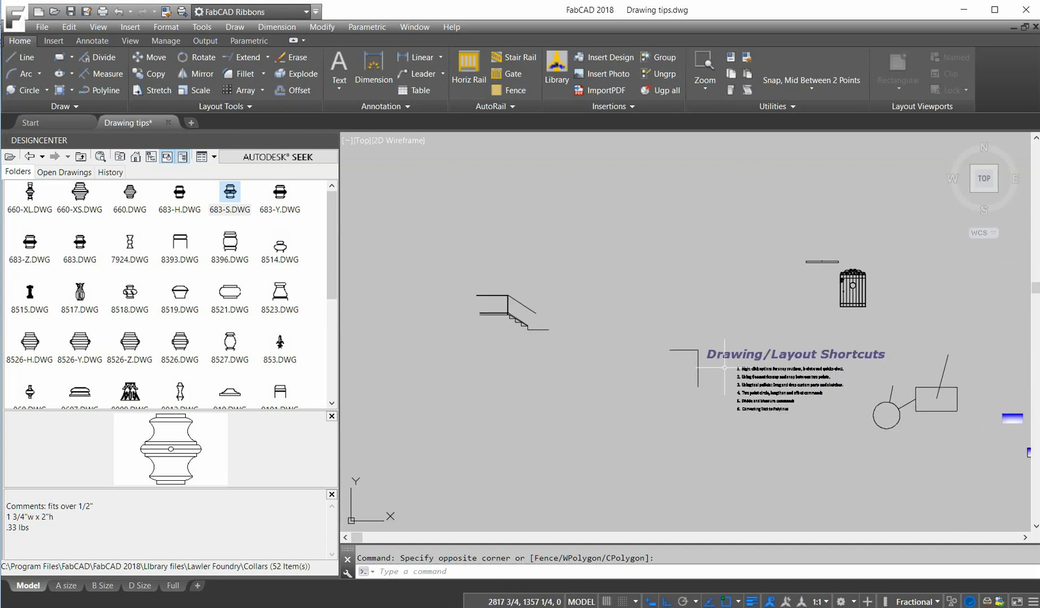
scroll(717, 366, up, 7)
scroll(724, 369, down, 3)
middle_drag(864, 457, 729, 353)
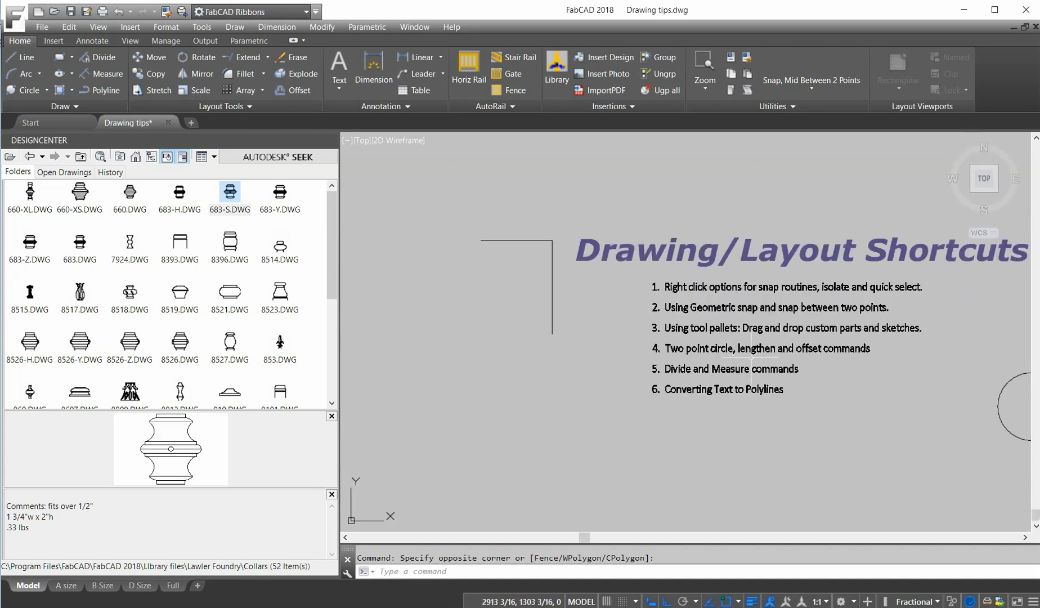
scroll(758, 356, up, 2)
scroll(739, 319, down, 2)
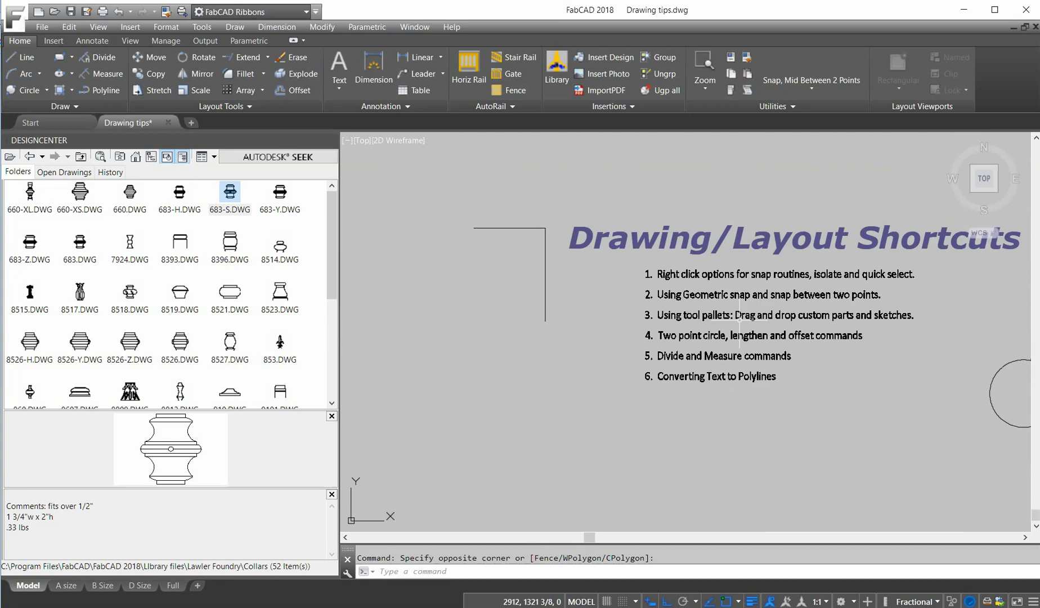
mouse_move(740, 320)
middle_down()
mouse_move(716, 345)
mouse_move(628, 363)
middle_up()
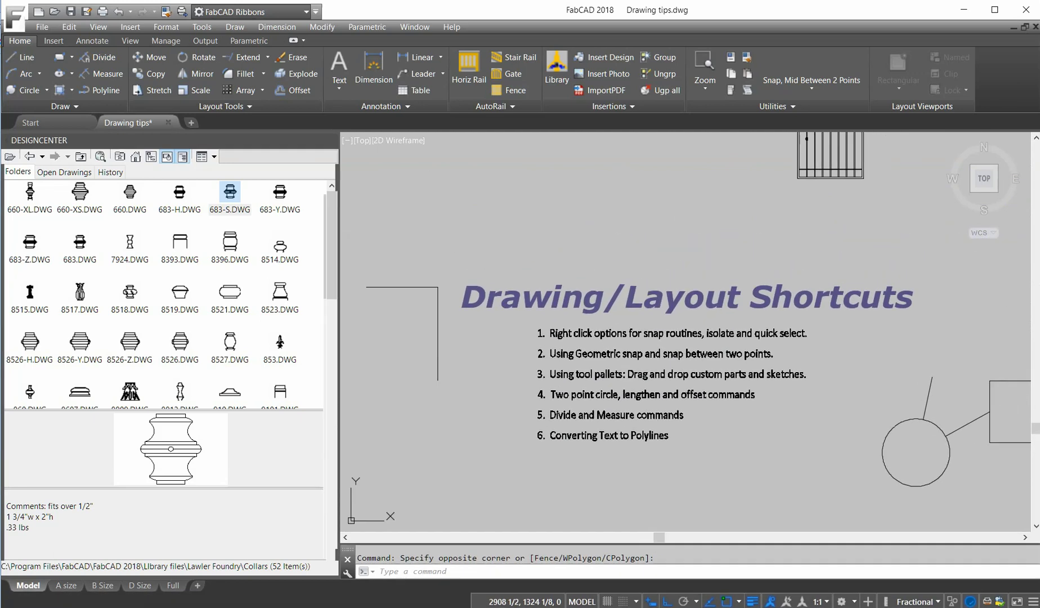
- Open the Hatches tool palette, draw a rectangle above the title, and drop a hatch into it
click(729, 90)
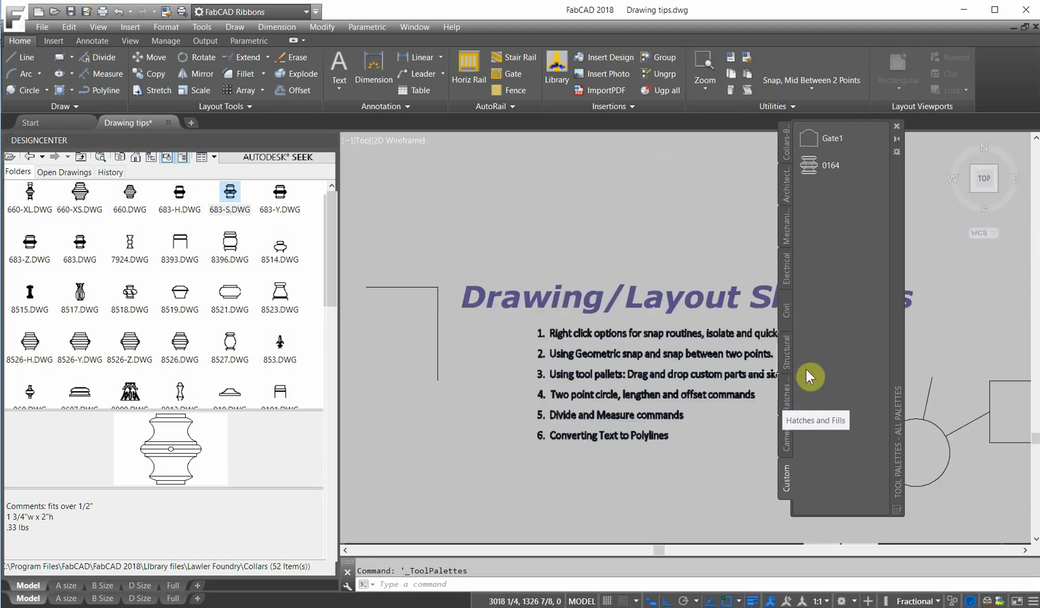
click(786, 405)
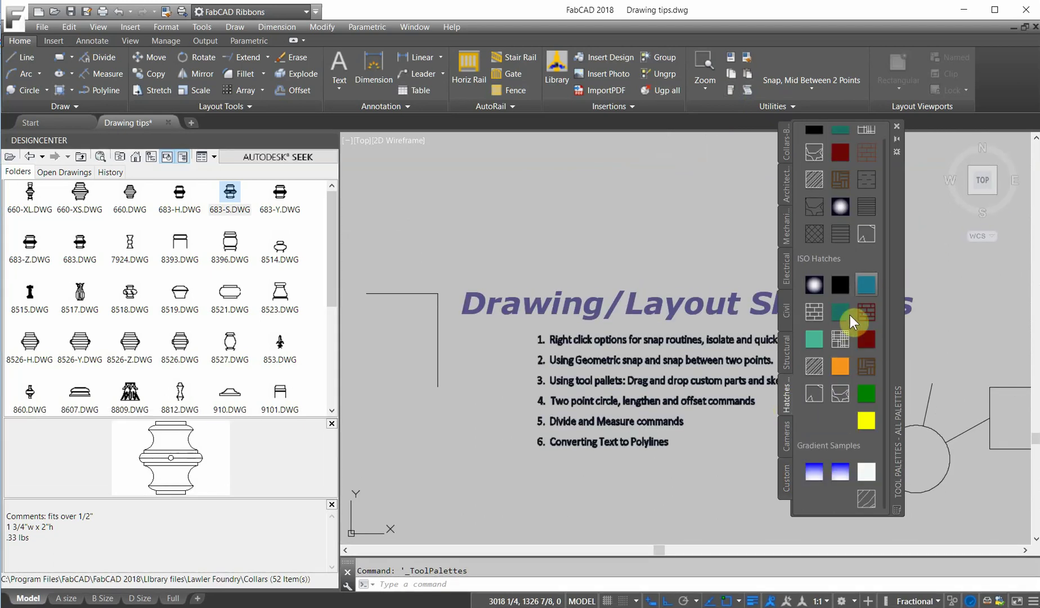
scroll(878, 394, up, 1)
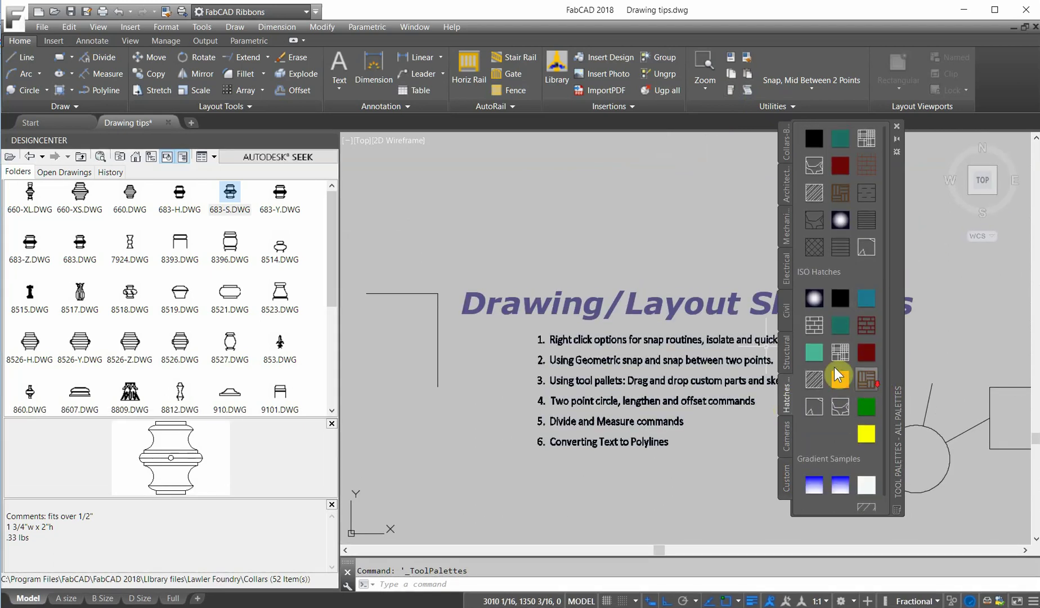
click(63, 57)
click(533, 169)
click(646, 233)
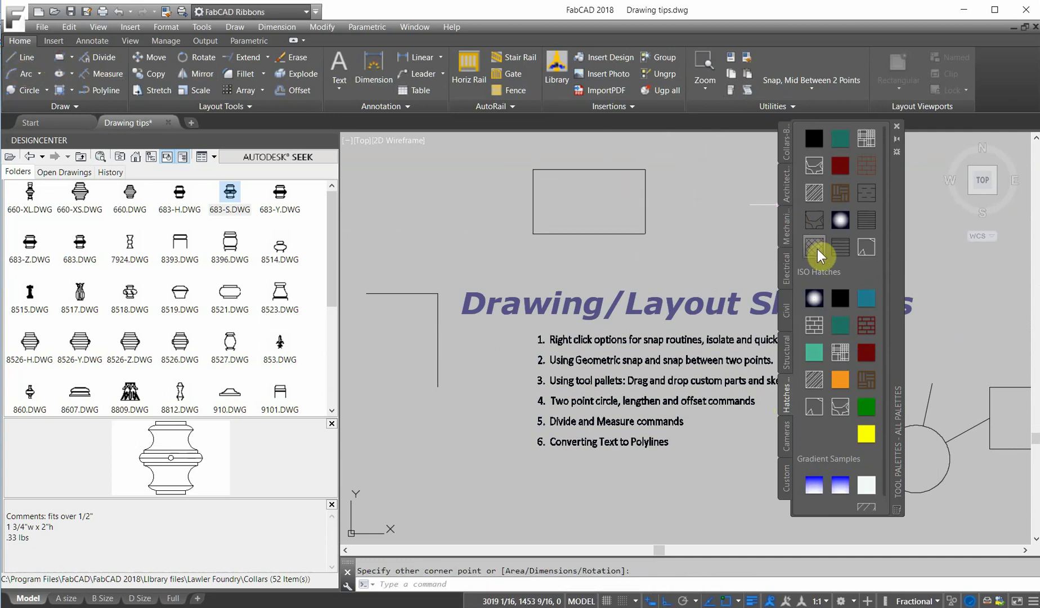
mouse_move(841, 254)
mouse_down()
mouse_move(792, 227)
mouse_move(598, 199)
mouse_up()
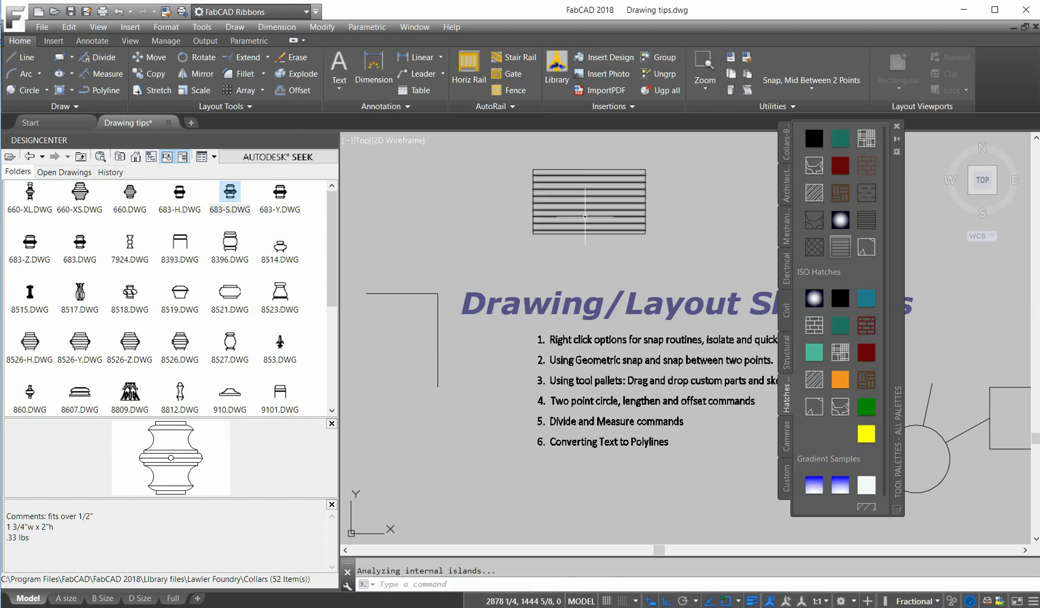
- Change the rectangle's hatch pattern to NET
click(586, 215)
click(598, 196)
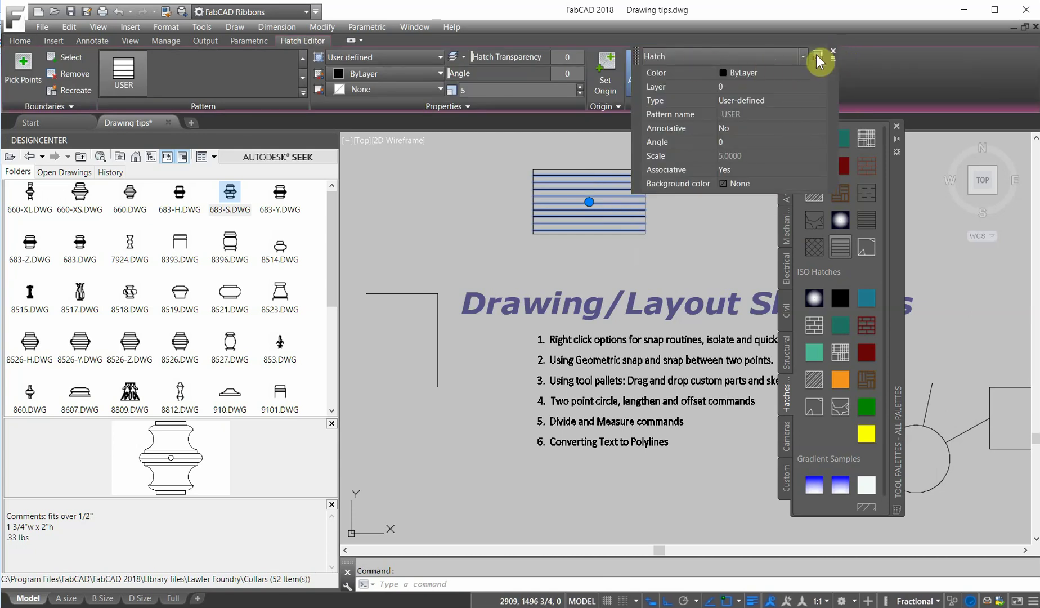
click(833, 55)
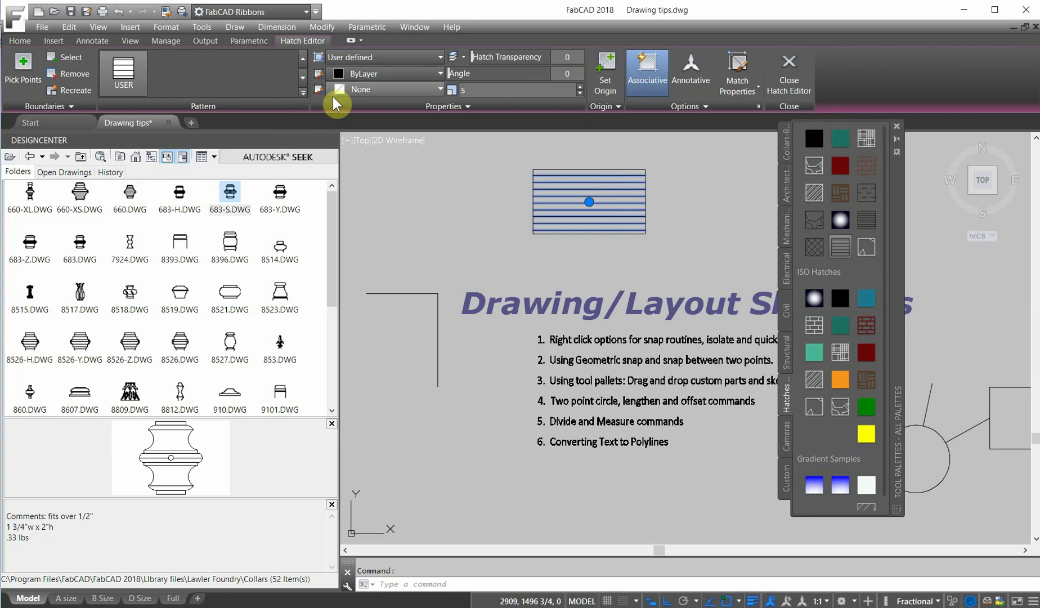
click(303, 79)
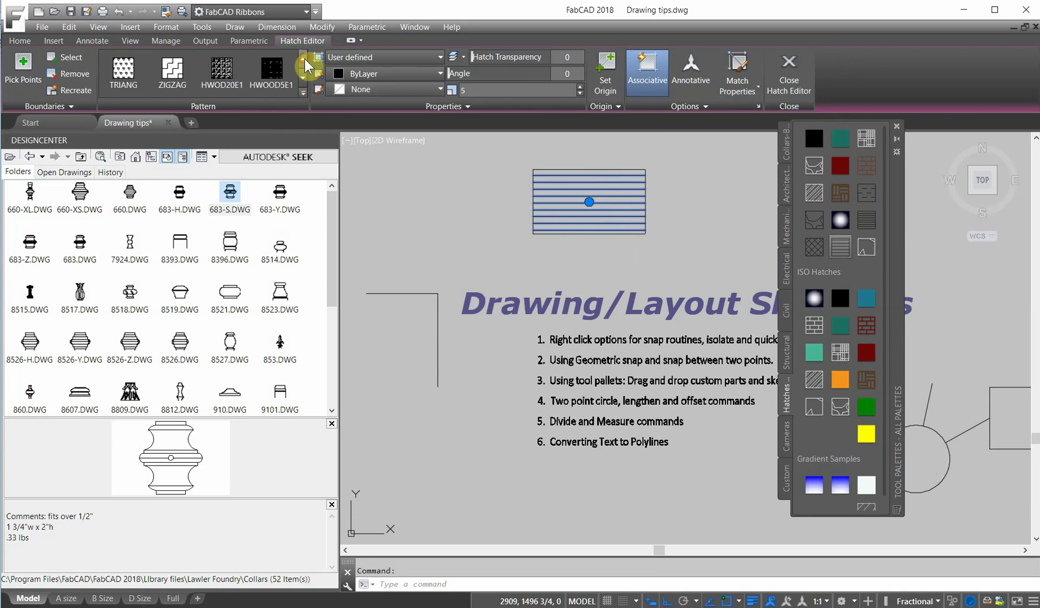
click(304, 92)
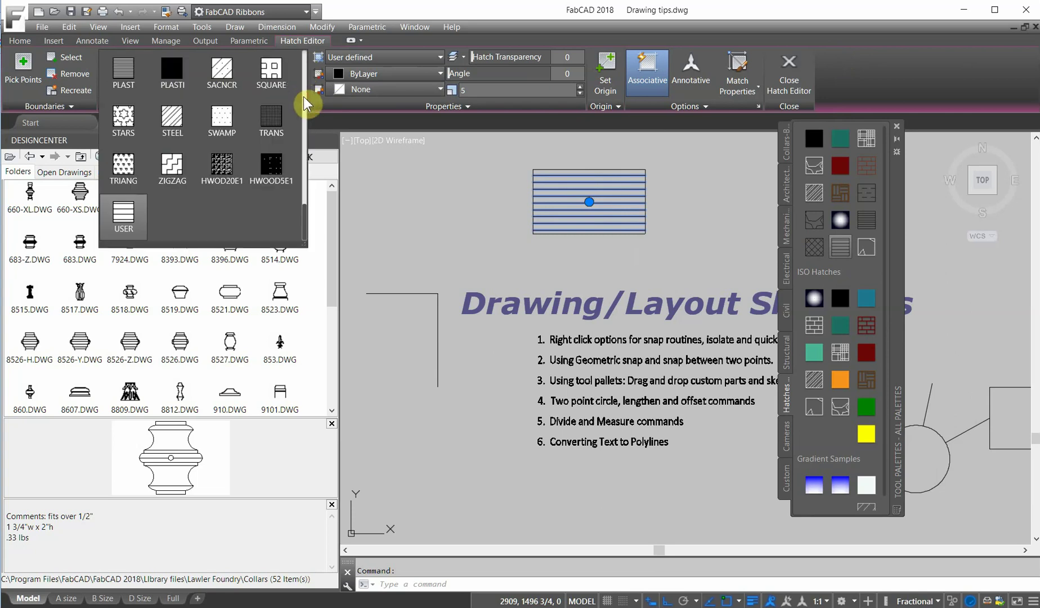
scroll(293, 209, down, 5)
click(222, 112)
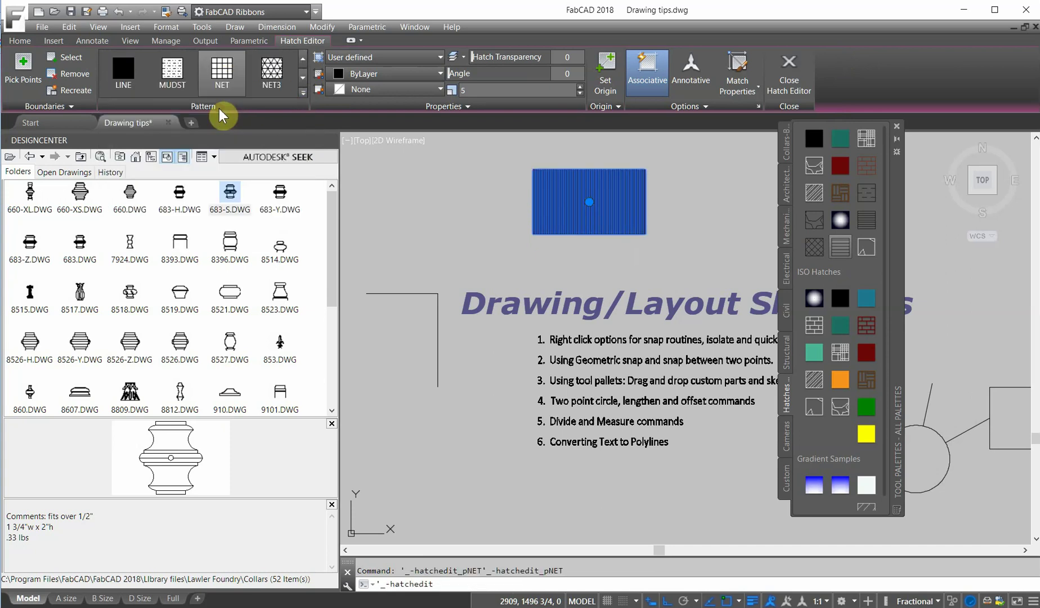
scroll(586, 190, up, 6)
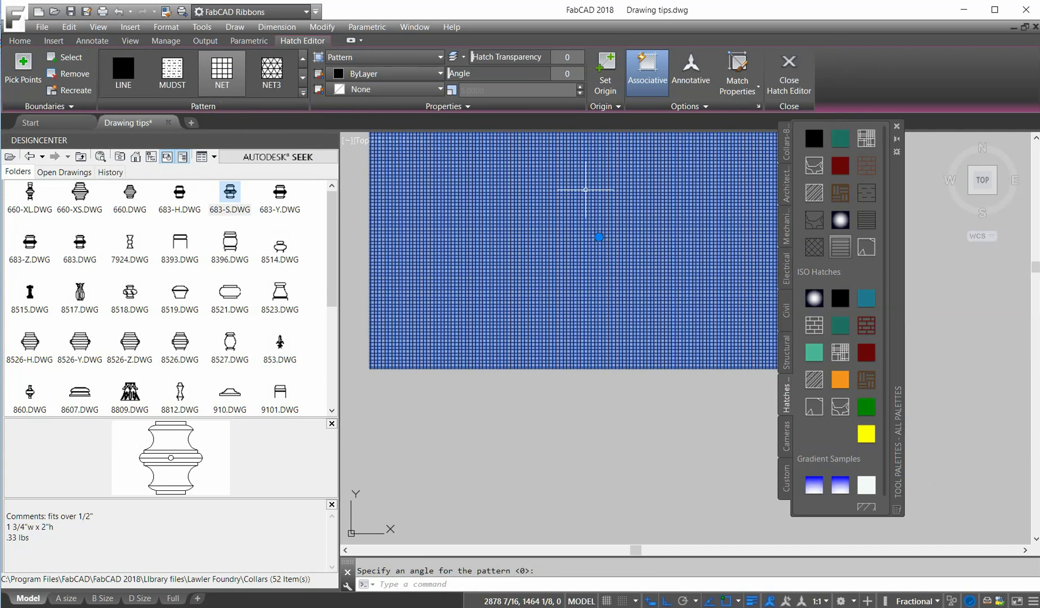
scroll(568, 181, down, 3)
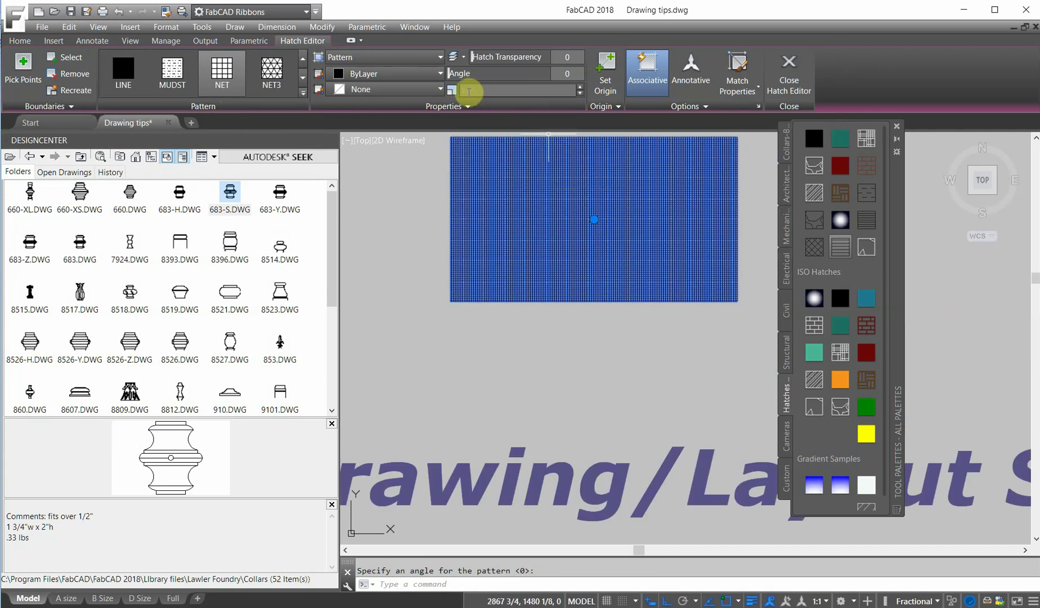
- Set the hatch scale to 10 and reset its origin before closing the editor
click(485, 92)
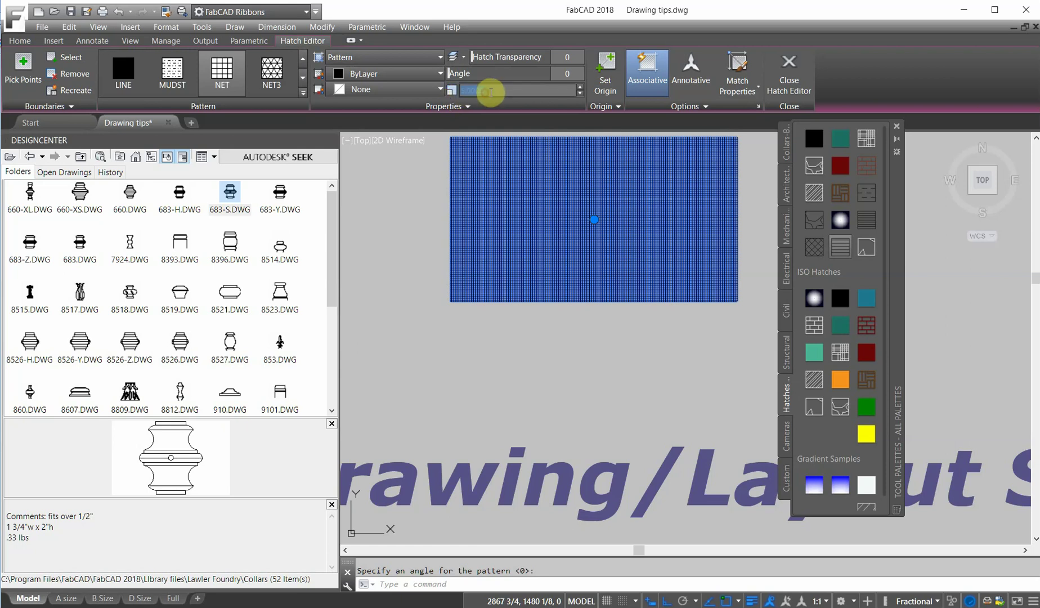
text(10)
key(Return)
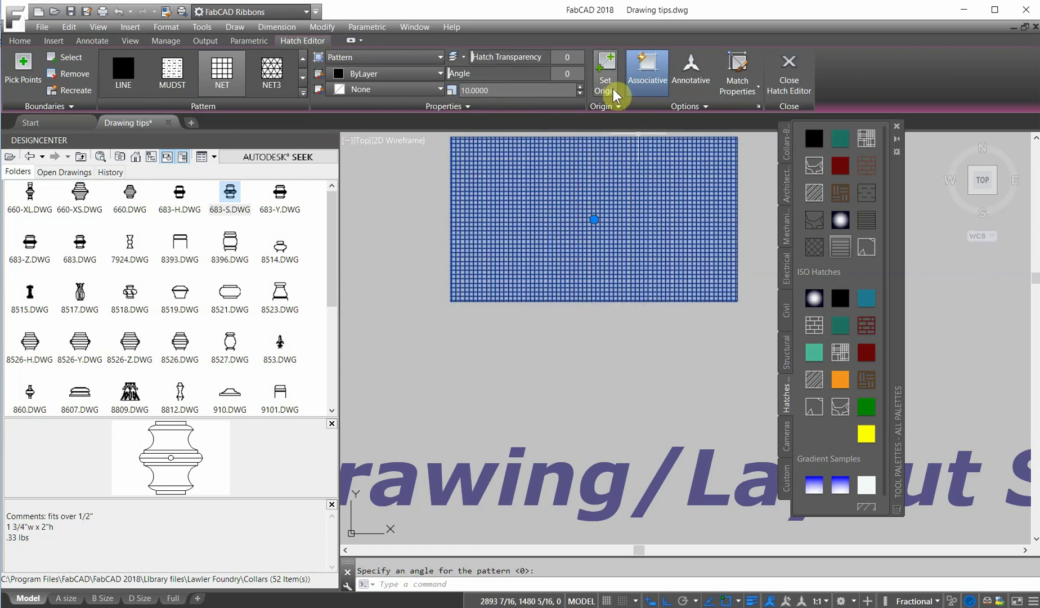
click(618, 107)
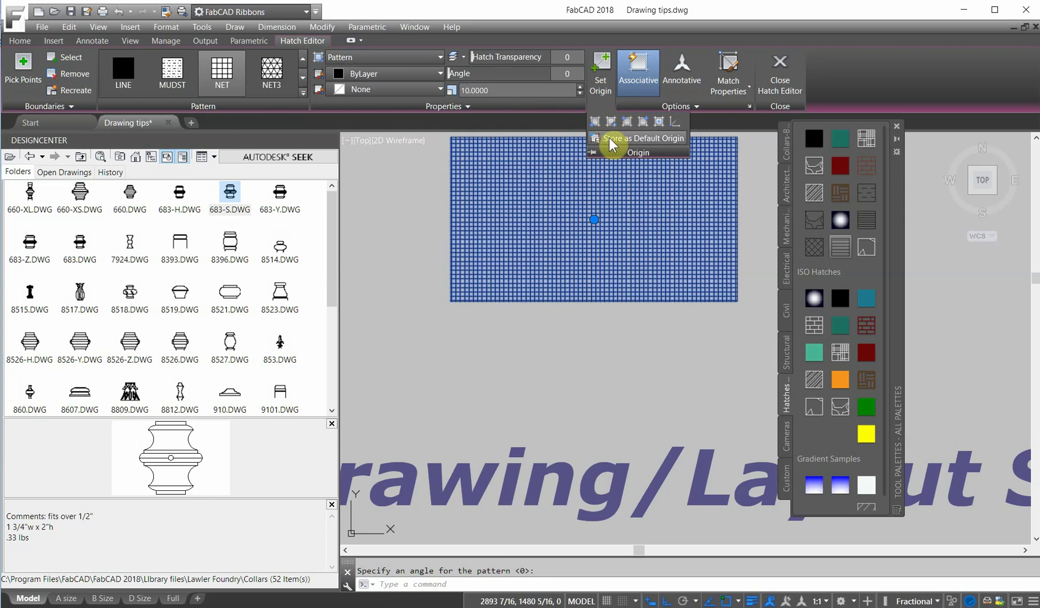
click(657, 123)
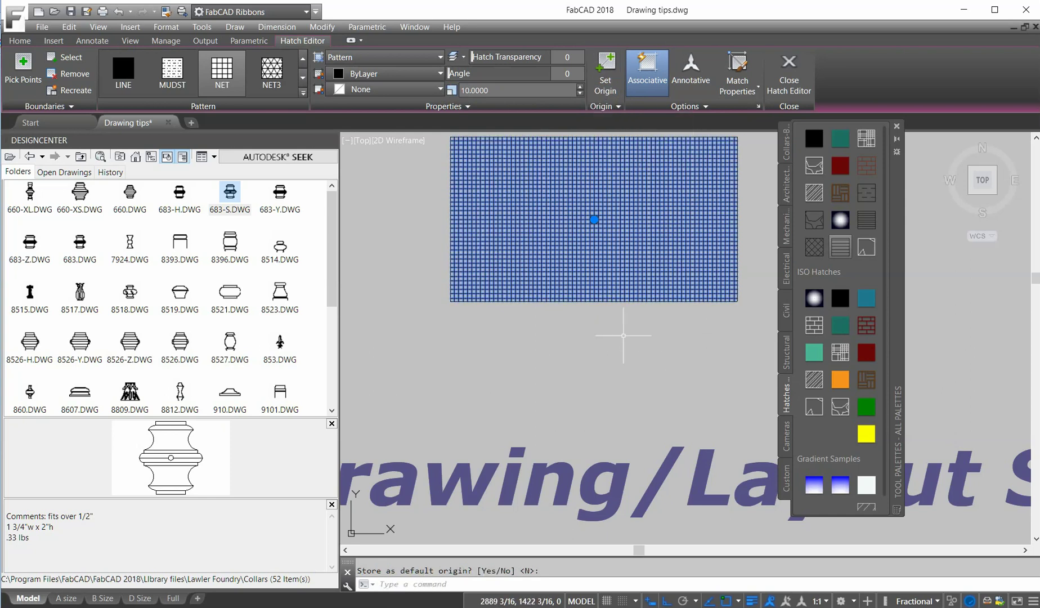
key(Return)
key(Escape)
scroll(622, 253, down, 2)
- Select the NET hatch and copy it to the clipboard via Edit > Copy
click(591, 238)
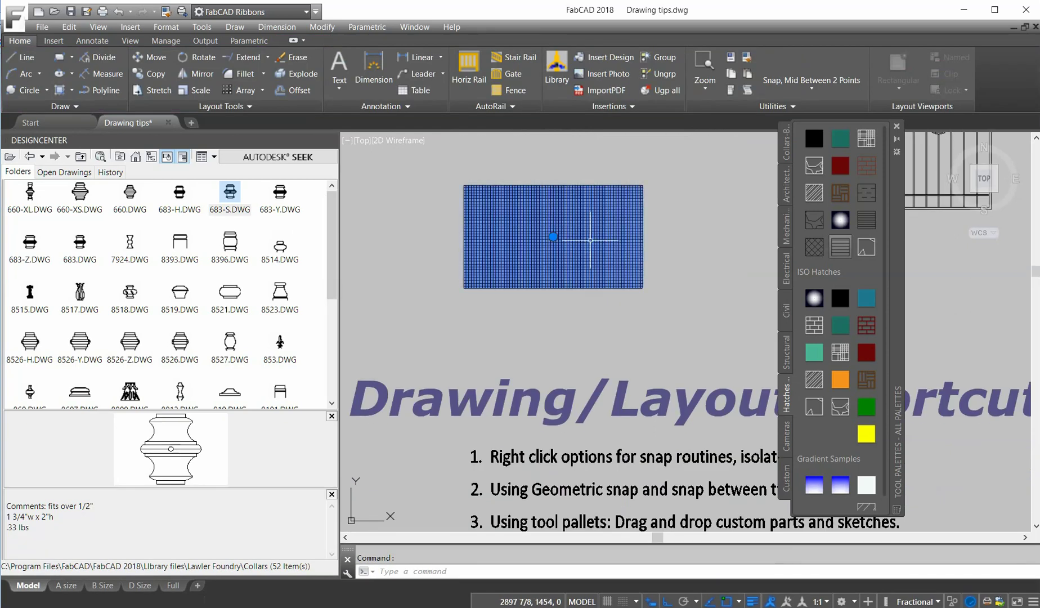
right_click(591, 240)
key(Escape)
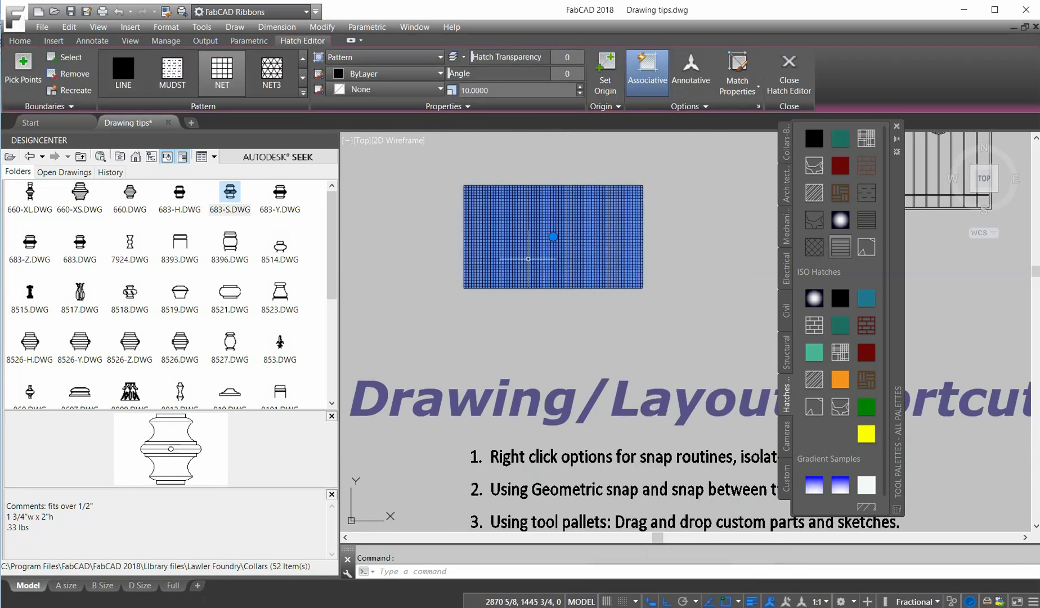
click(69, 26)
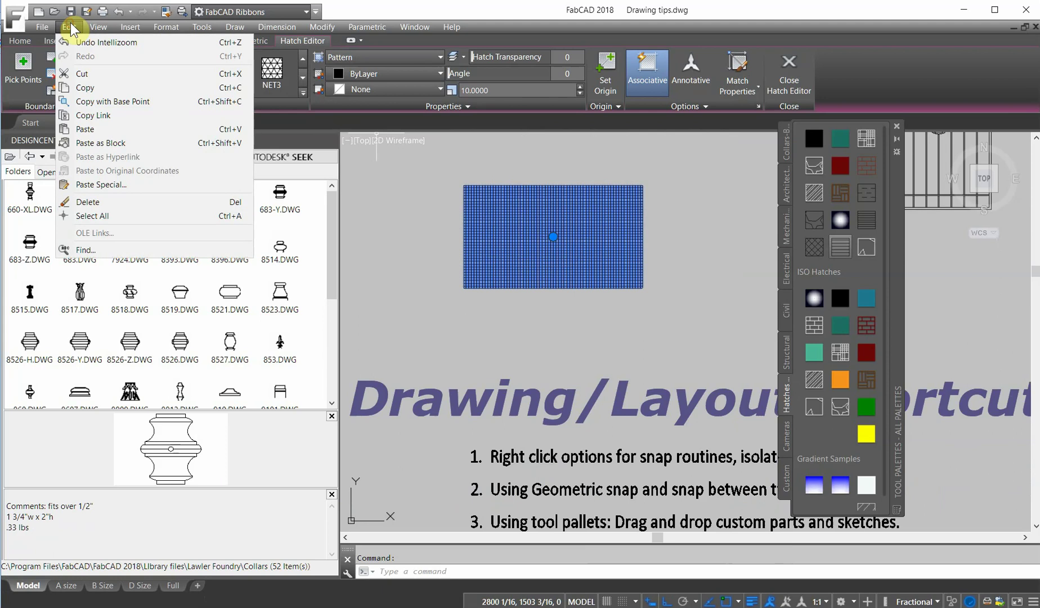
click(91, 87)
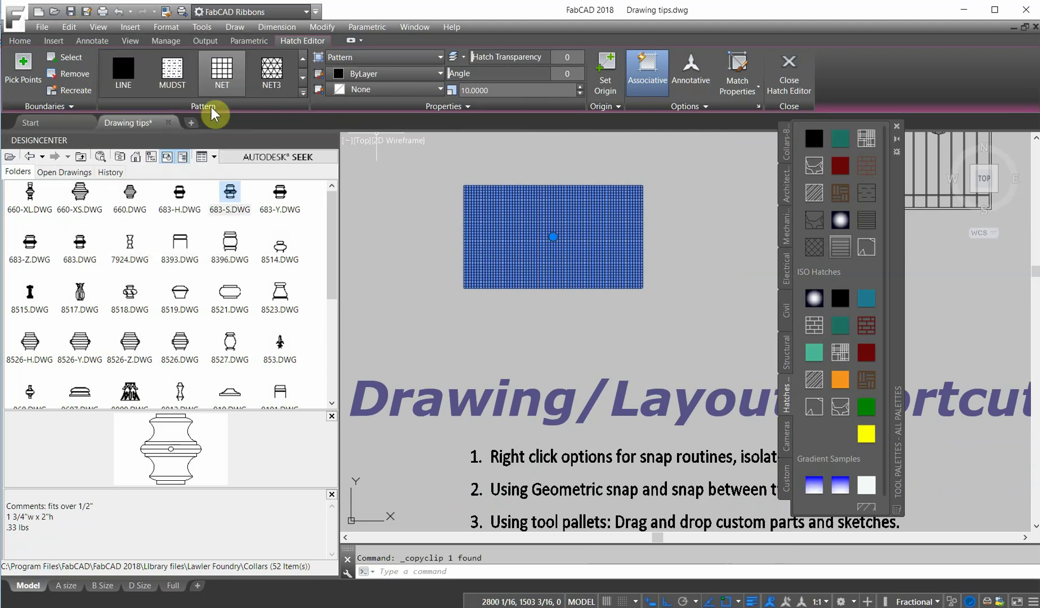
- Paste it onto the Hatches palette as a tool, test it, then cancel
right_click(824, 439)
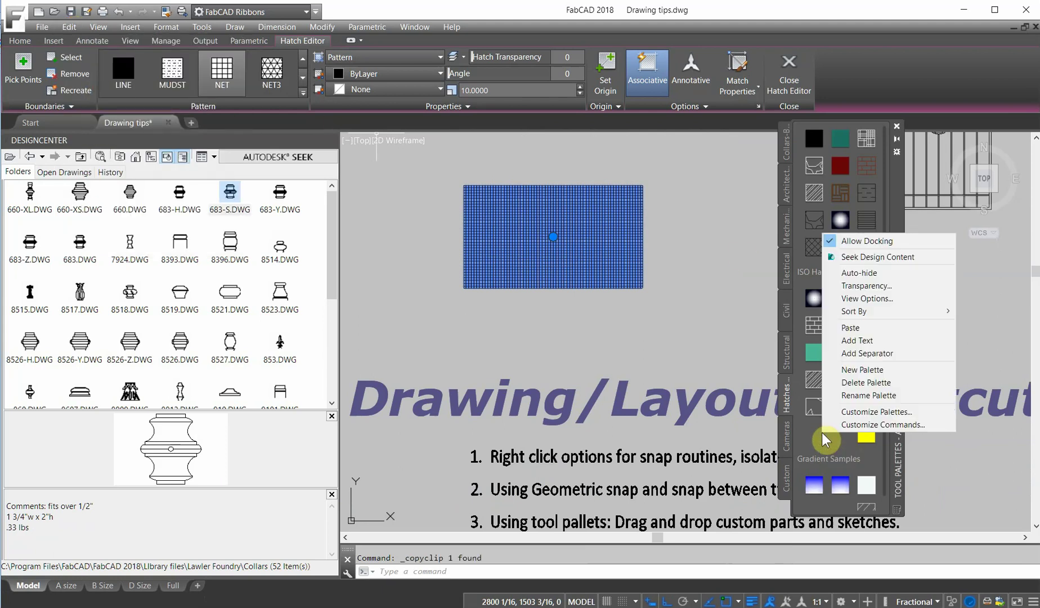
click(849, 330)
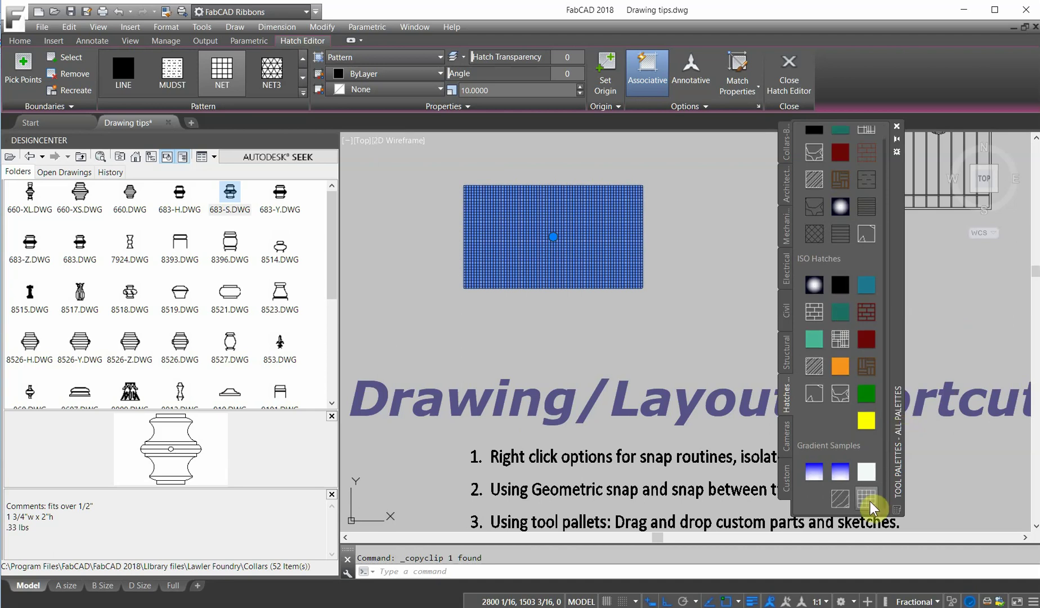
click(867, 512)
key(Escape)
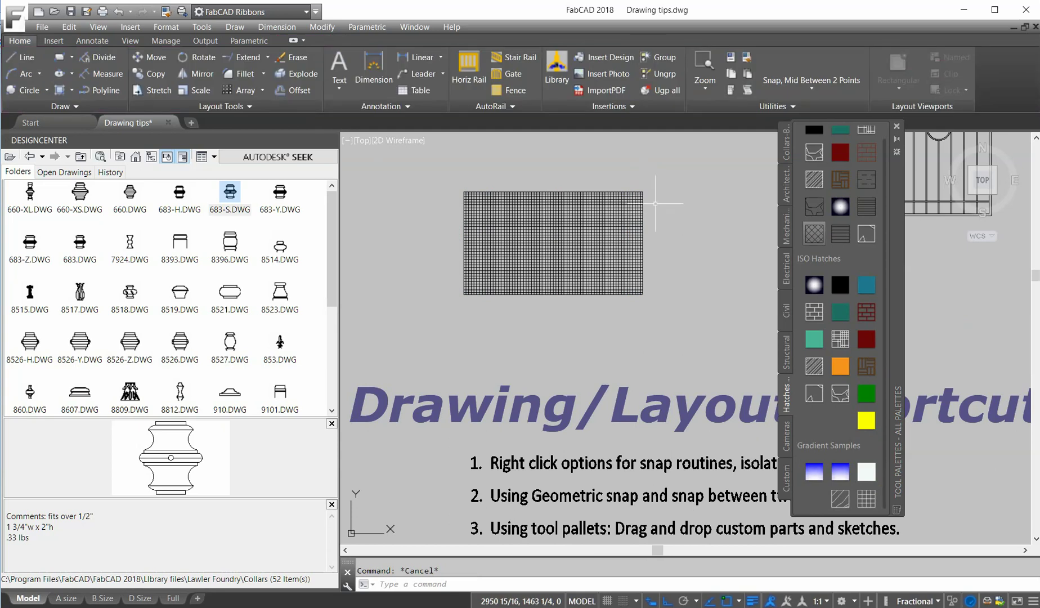
- Insert the Gate1 part from the Custom tool palette
click(780, 478)
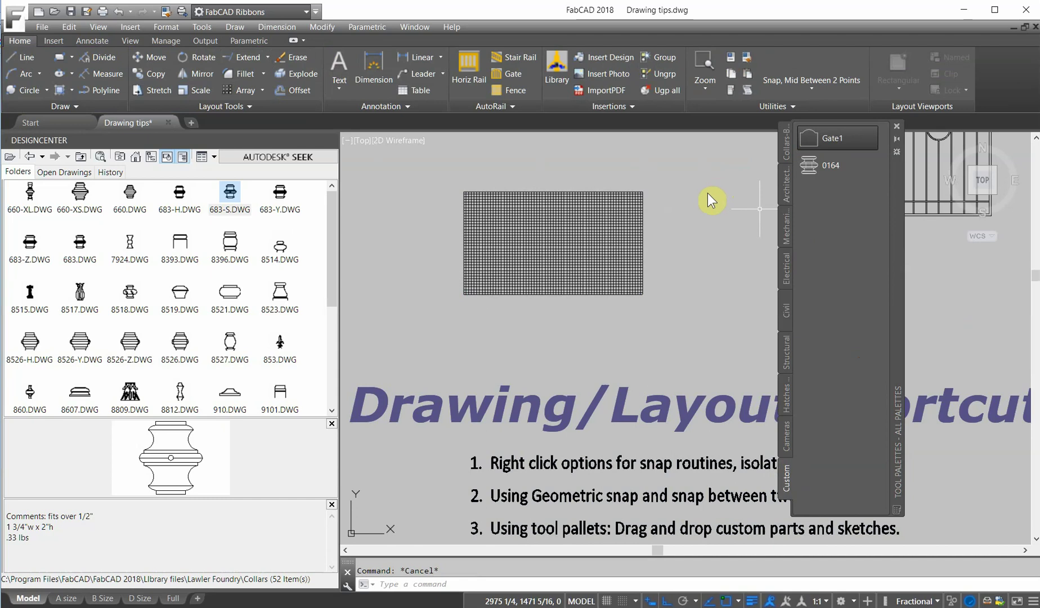
click(814, 140)
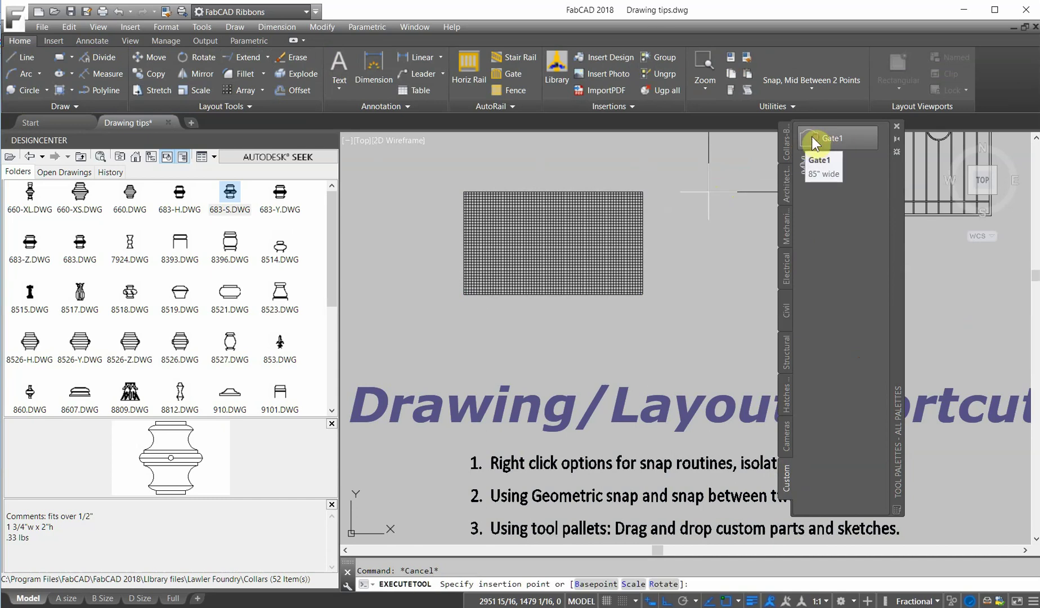
scroll(670, 197, down, 8)
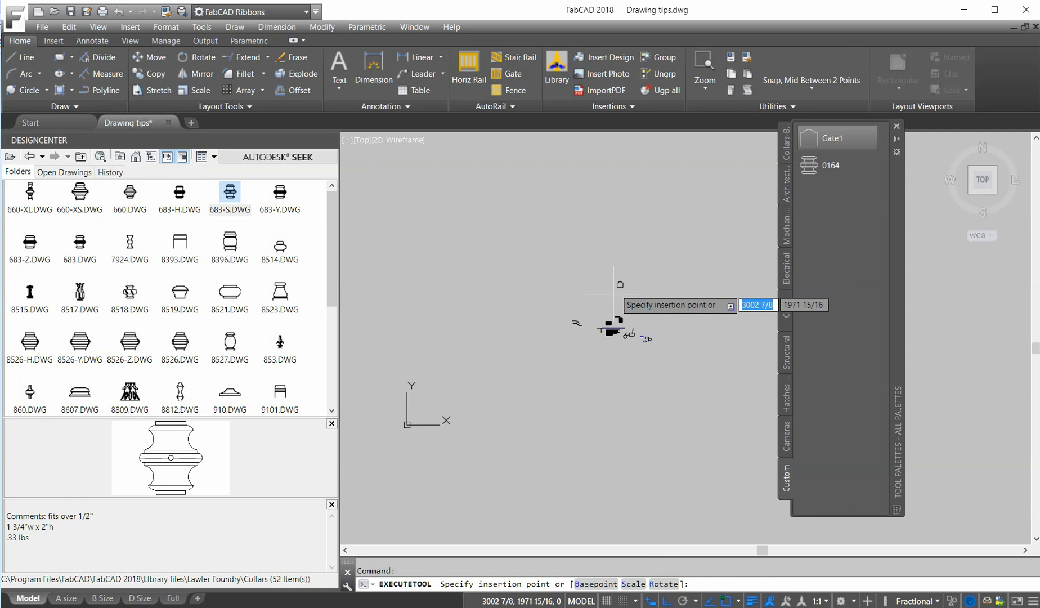
scroll(611, 327, up, 8)
scroll(441, 262, down, 3)
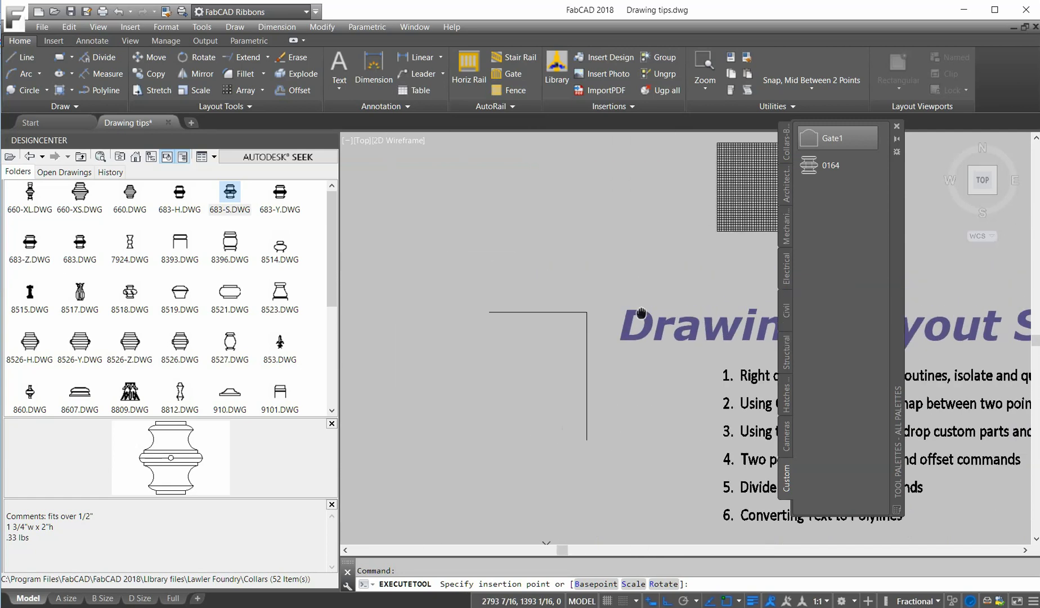
key(Escape)
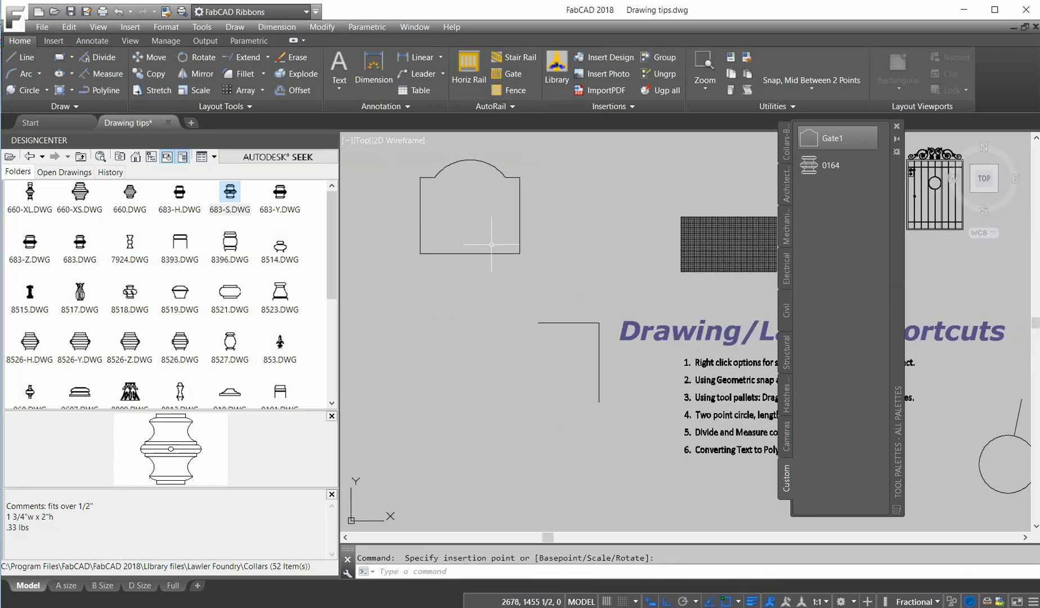
scroll(541, 173, down, 3)
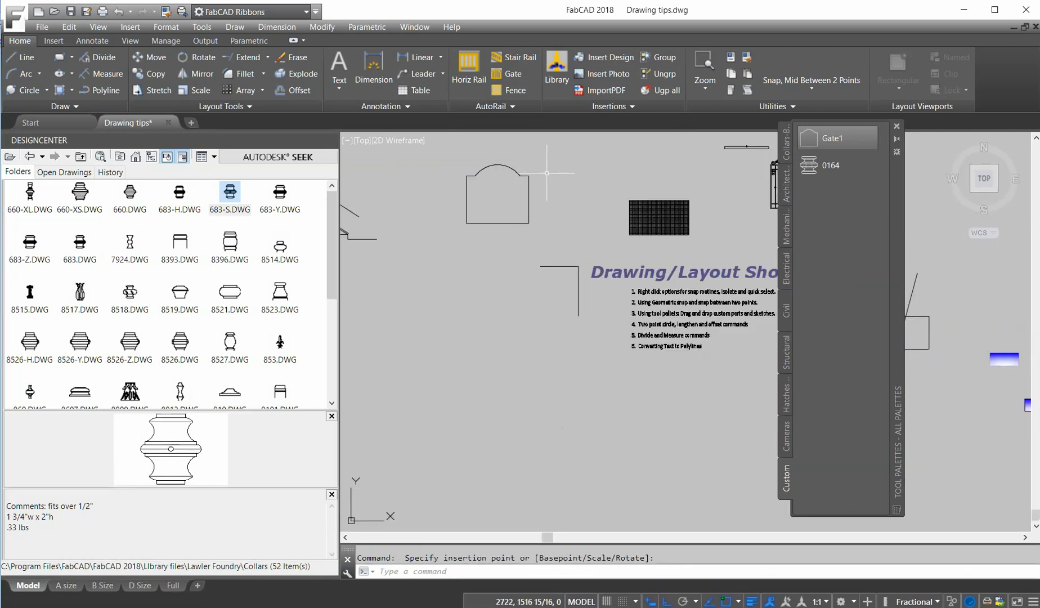
scroll(552, 191, up, 5)
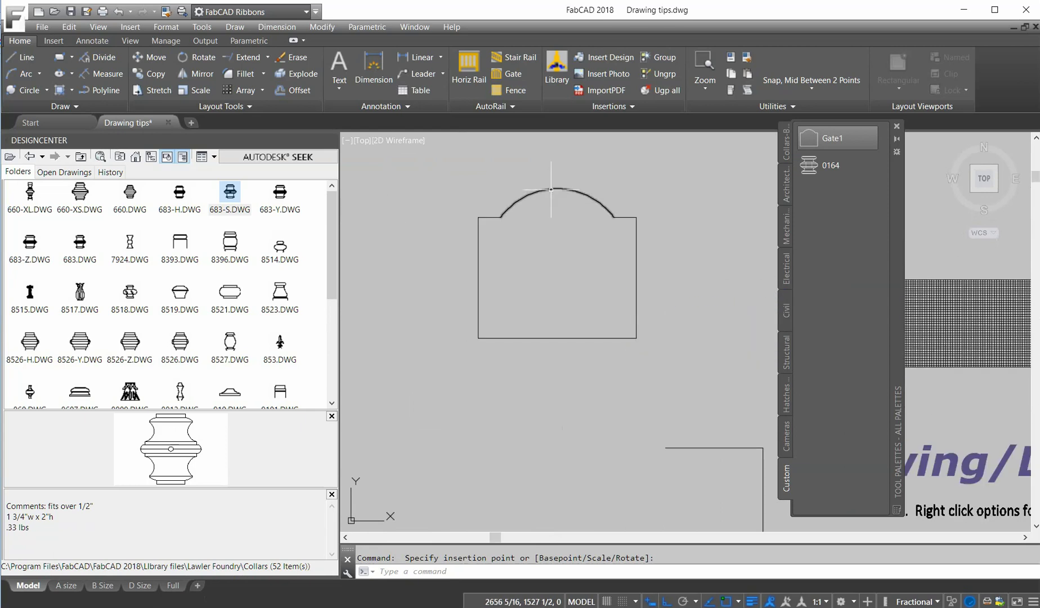
- Drag the top arc's midpoint grip lower to flatten the gate's arch
click(551, 189)
click(558, 189)
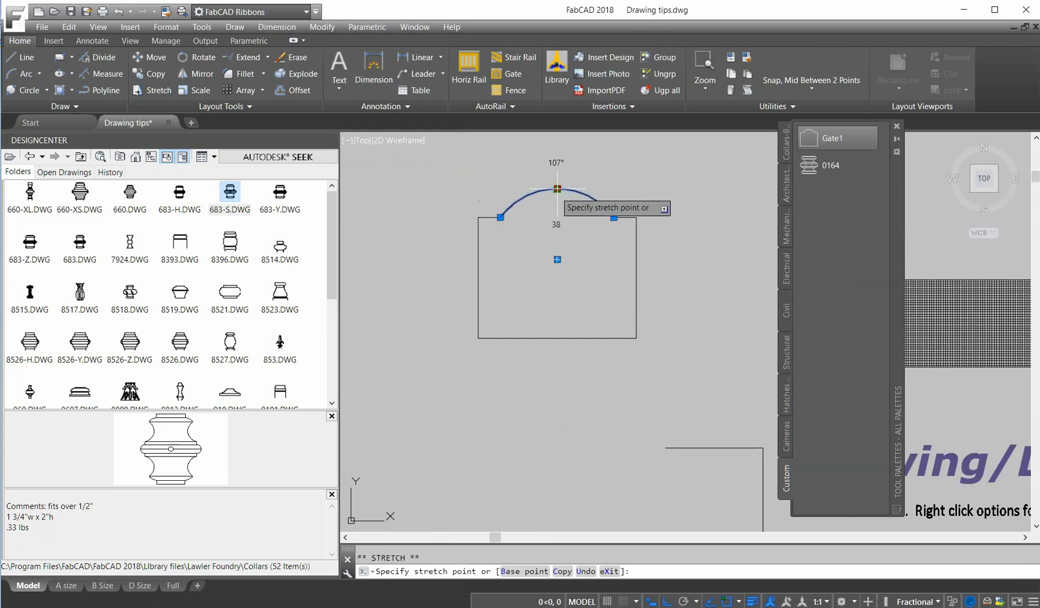
click(557, 198)
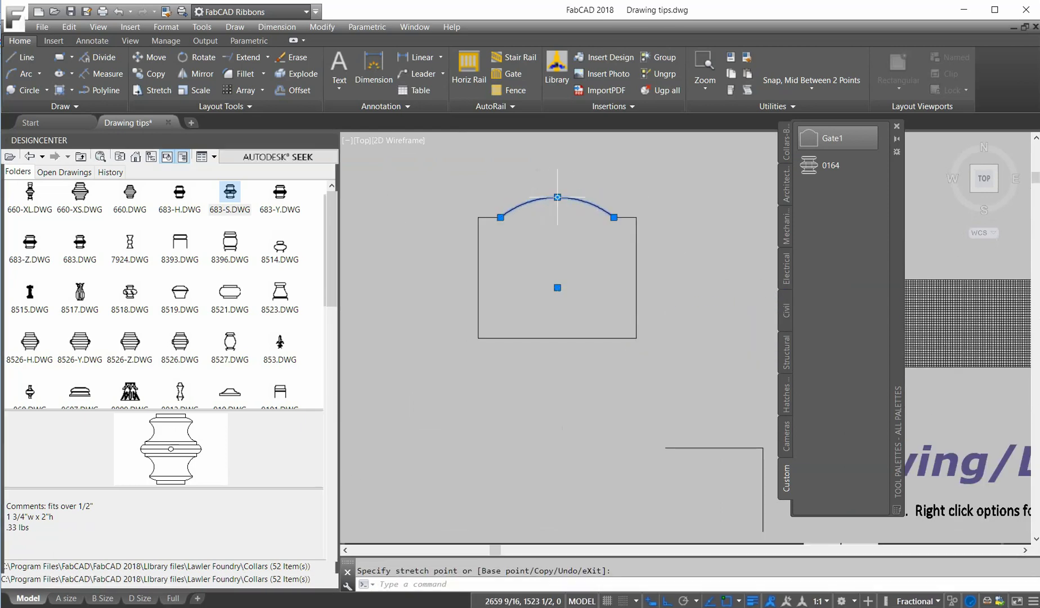
key(Escape)
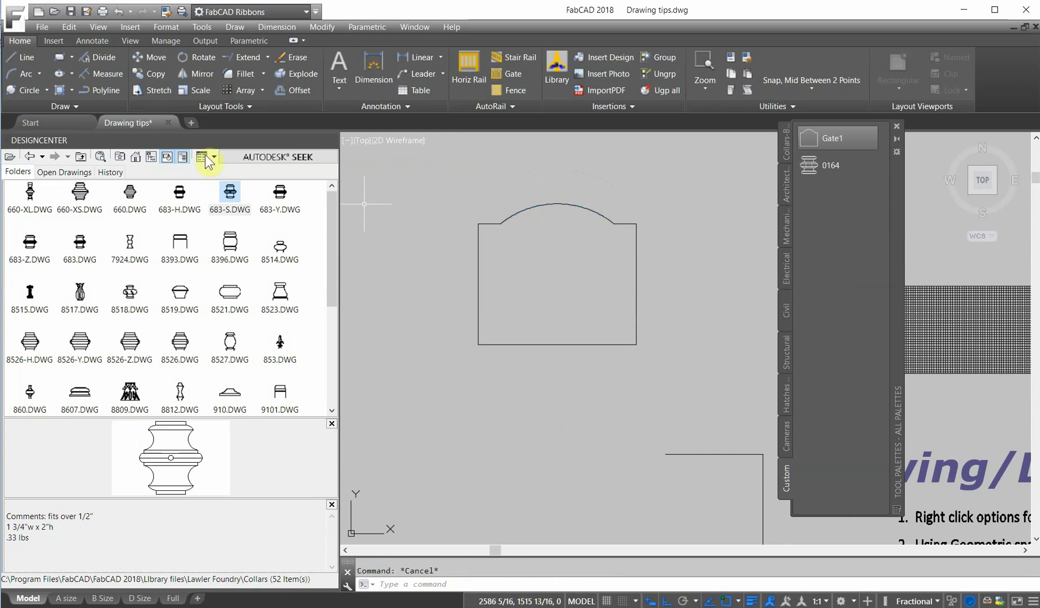
- Stretch the outline's right side 3 units to widen it
click(150, 90)
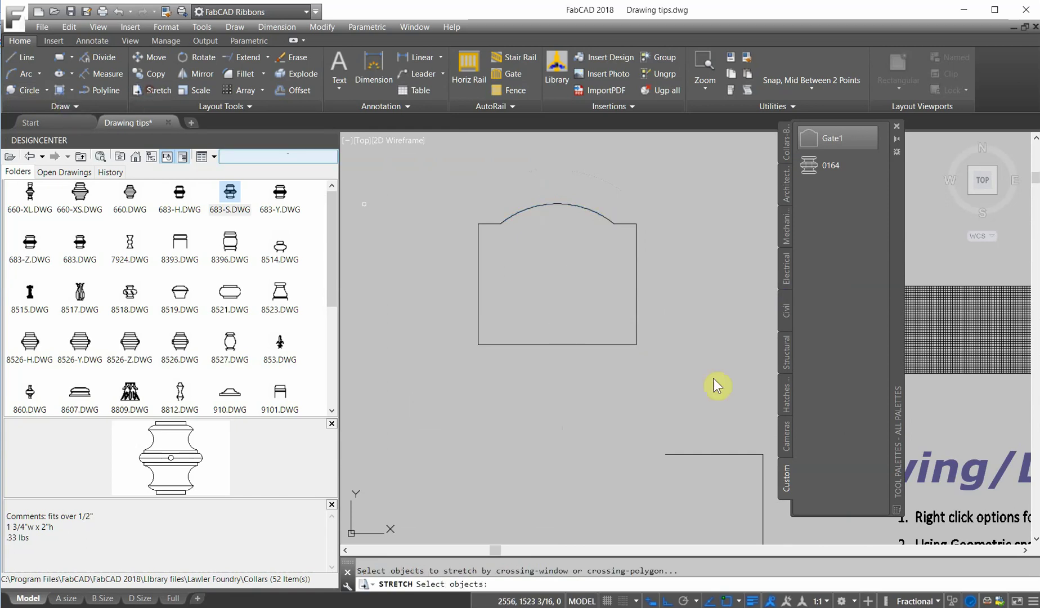
click(681, 373)
click(564, 160)
key(Return)
click(570, 392)
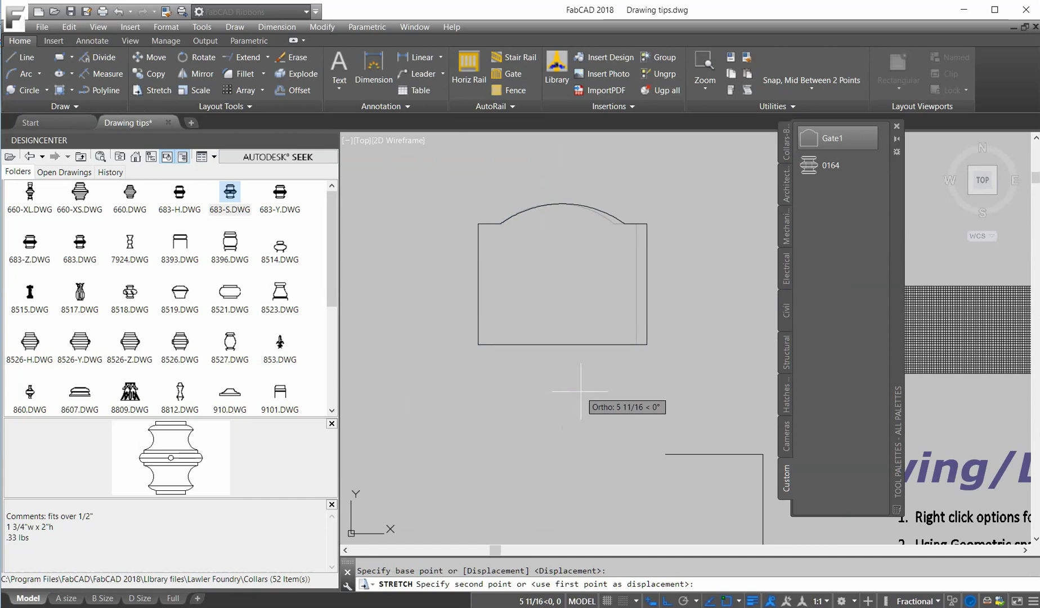
text(3)
key(Return)
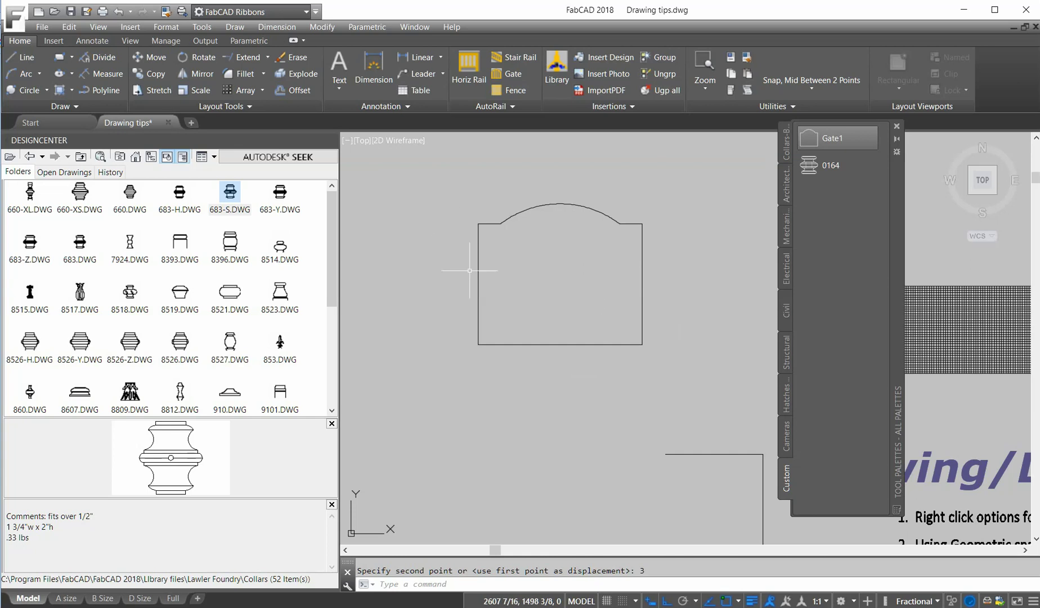
- Import the Standard gate template into the gate generator
click(507, 72)
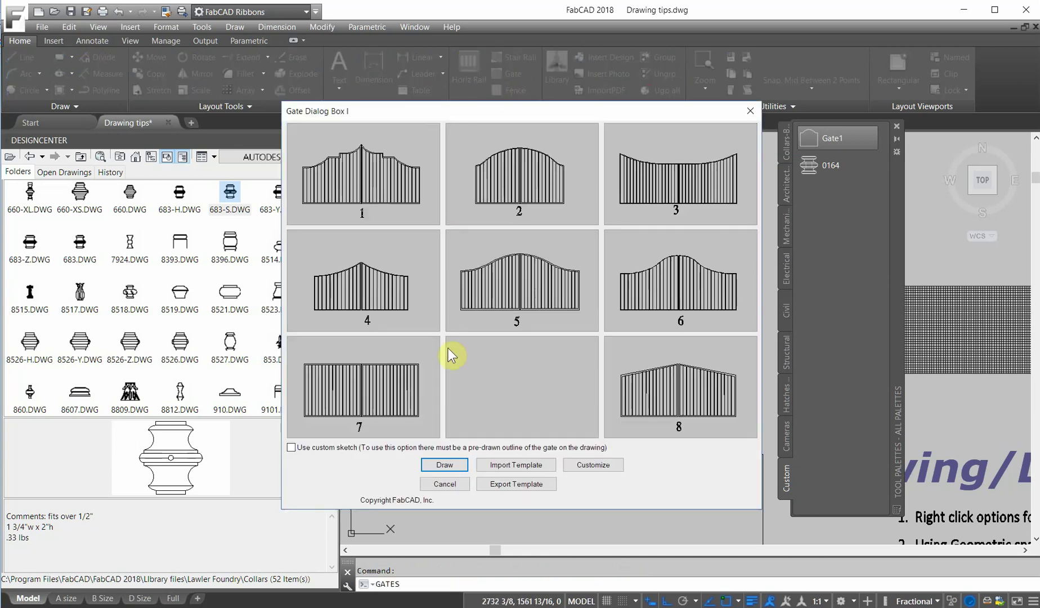
click(508, 462)
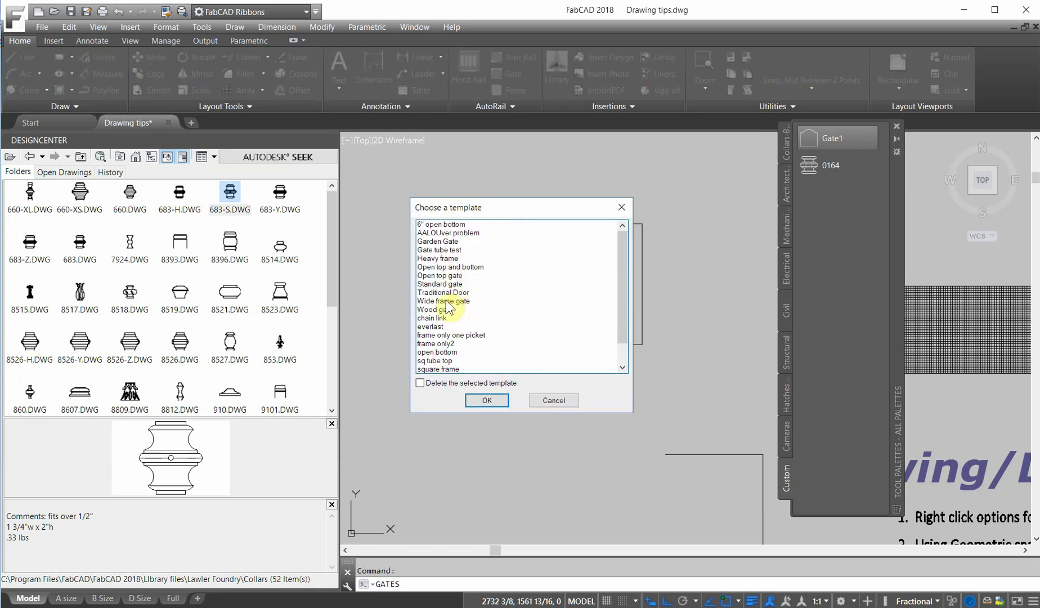
click(447, 284)
click(488, 401)
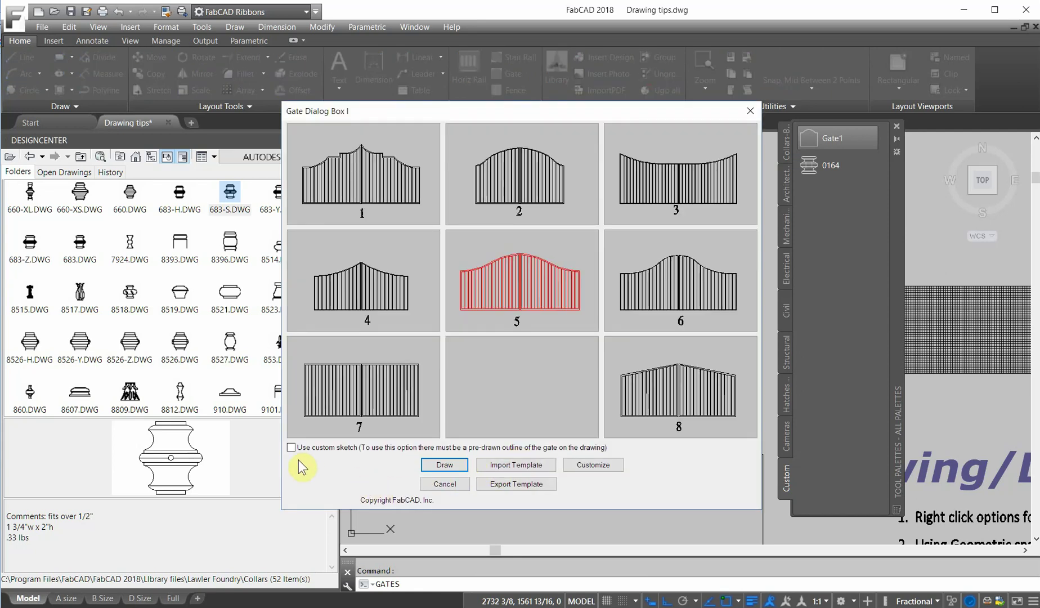
- Build the gate from the custom sketch, accepting the gate dimension and rail settings
click(291, 447)
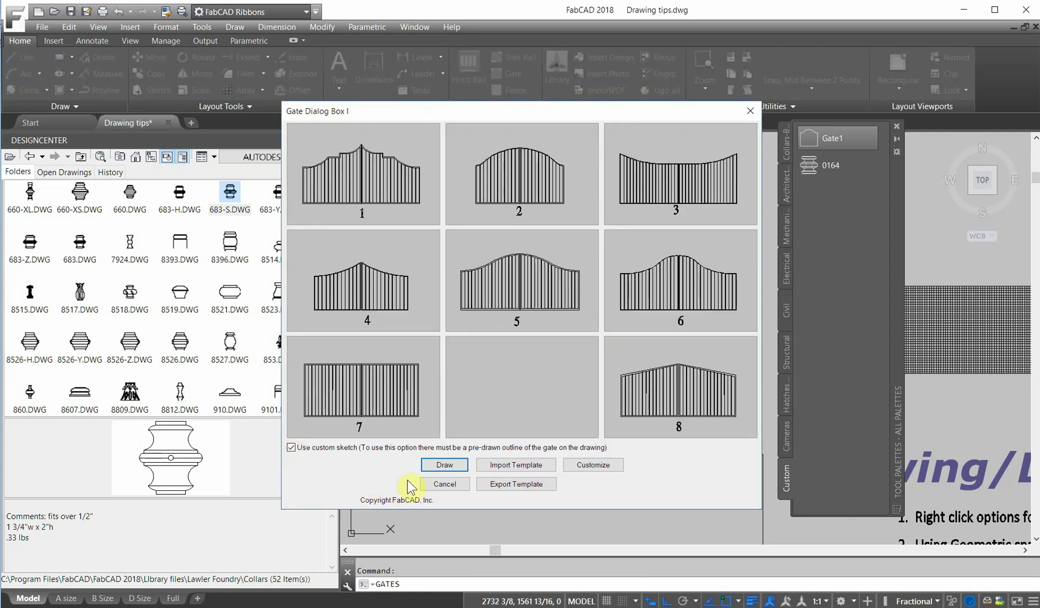
click(451, 466)
click(519, 247)
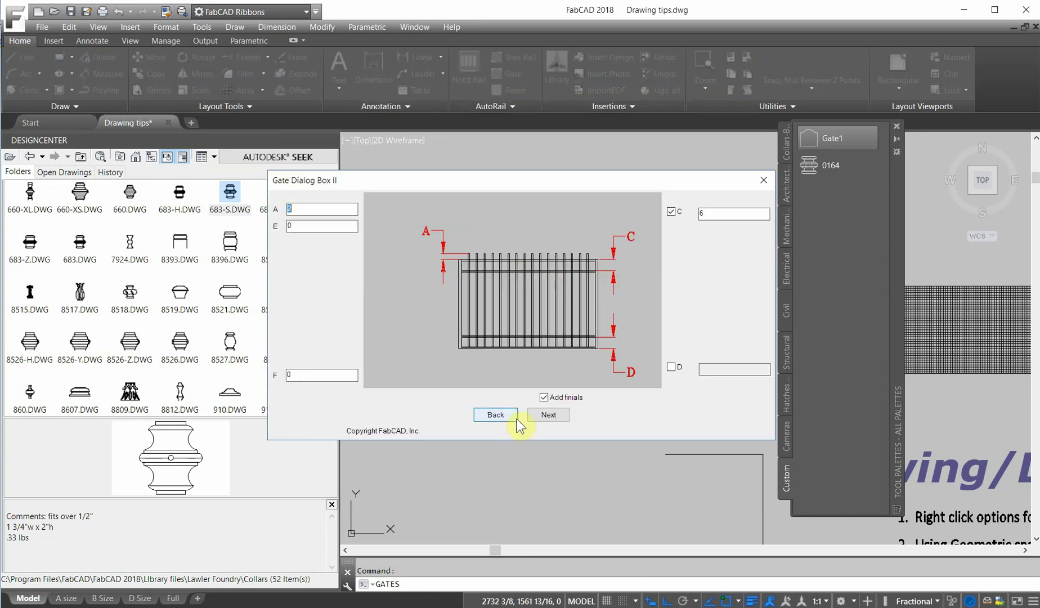
click(551, 415)
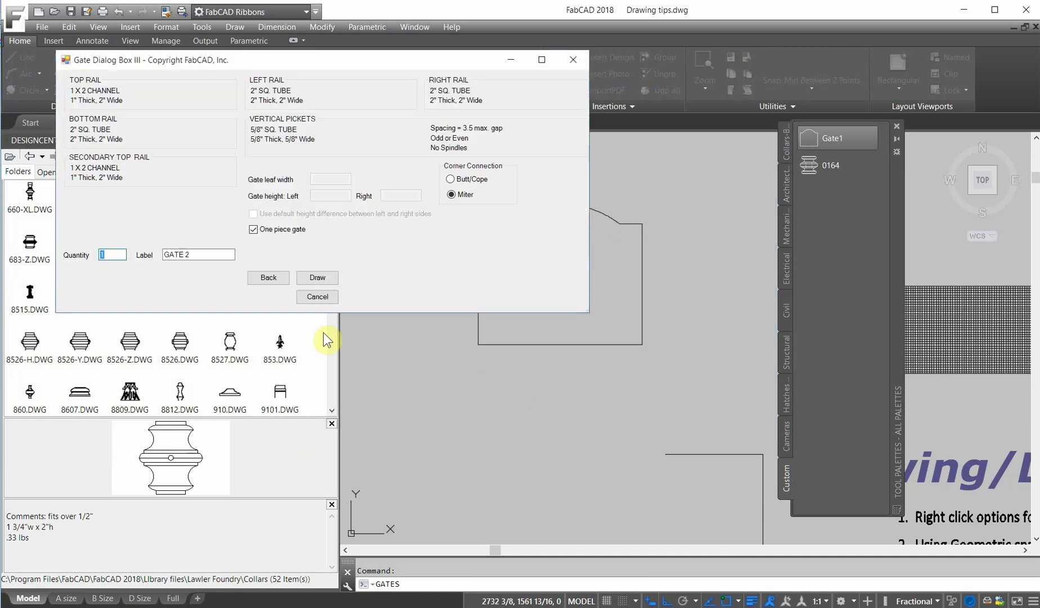
click(319, 276)
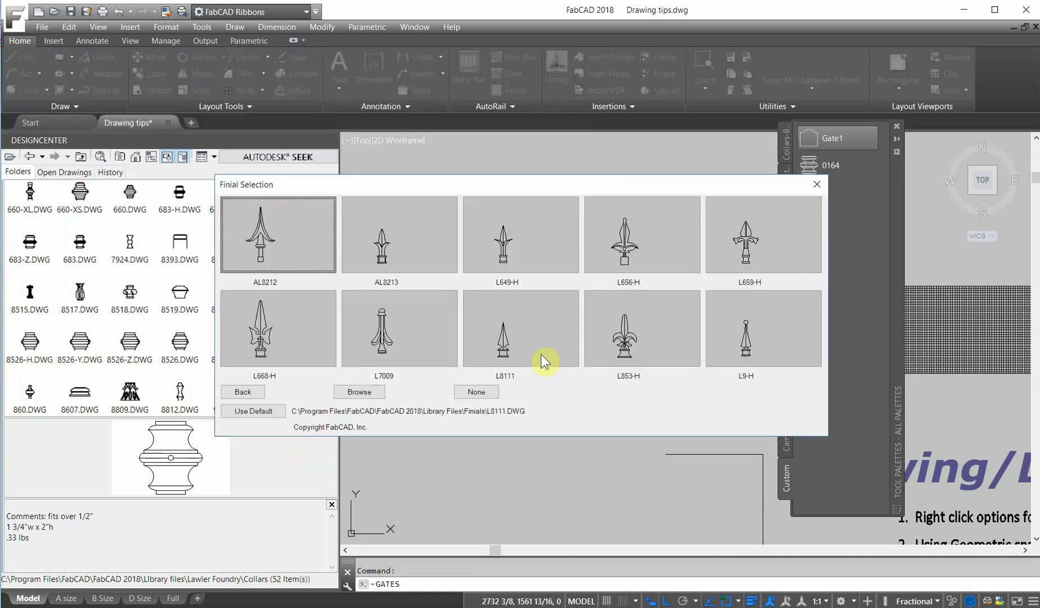
- Use default finials, select the arched outline, decline a rail, and place the bill below
click(253, 411)
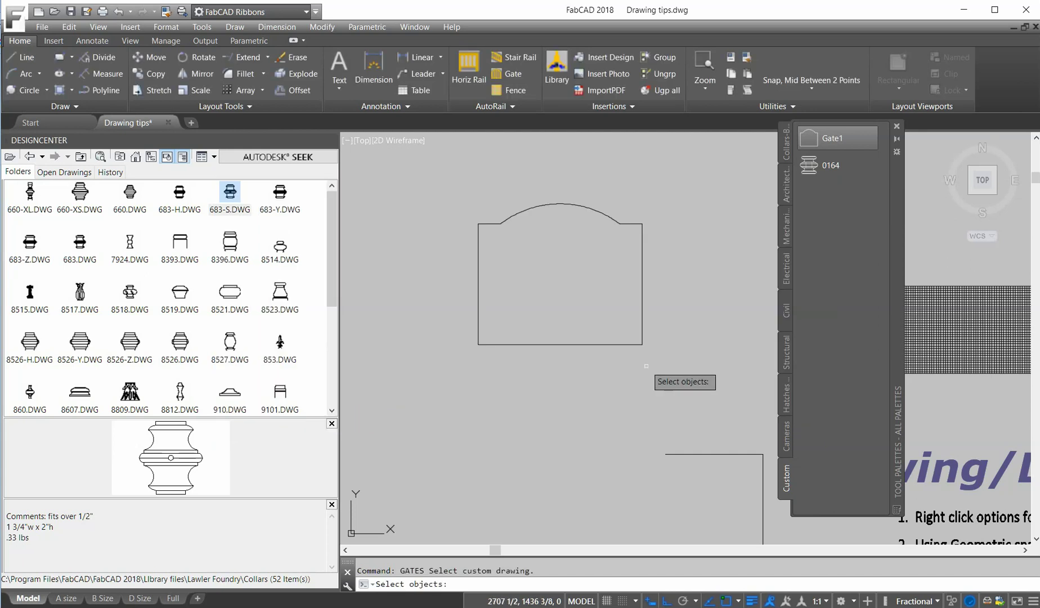
click(667, 365)
click(407, 154)
right_click(588, 330)
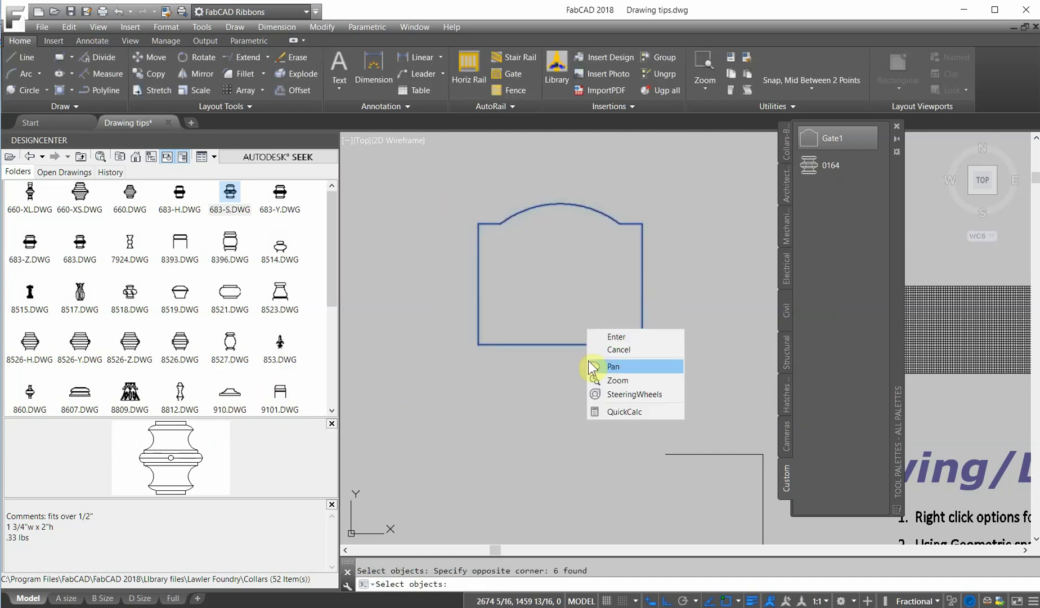
click(616, 337)
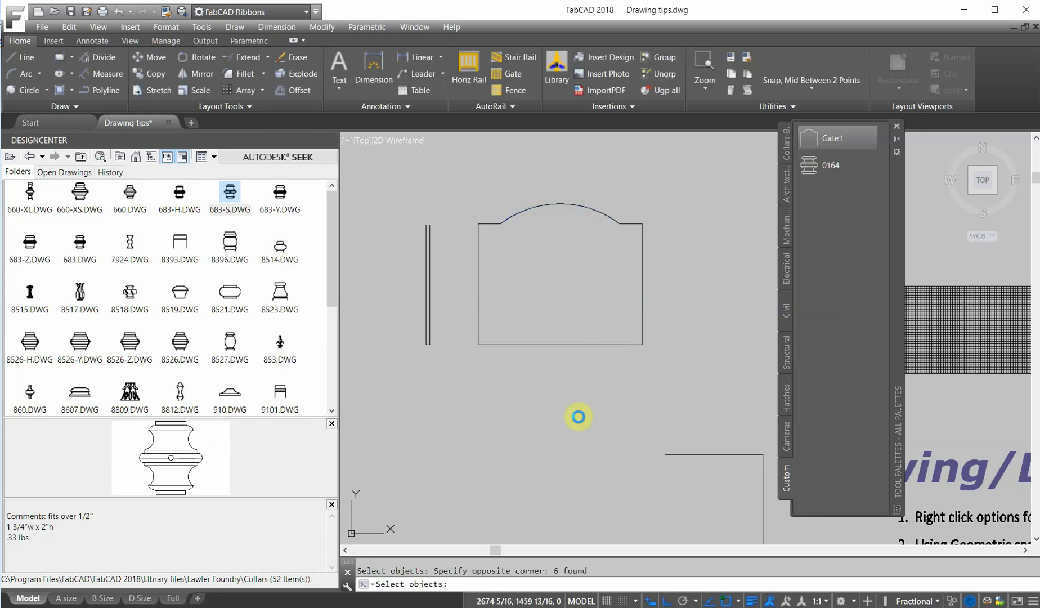
text(no)
key(Return)
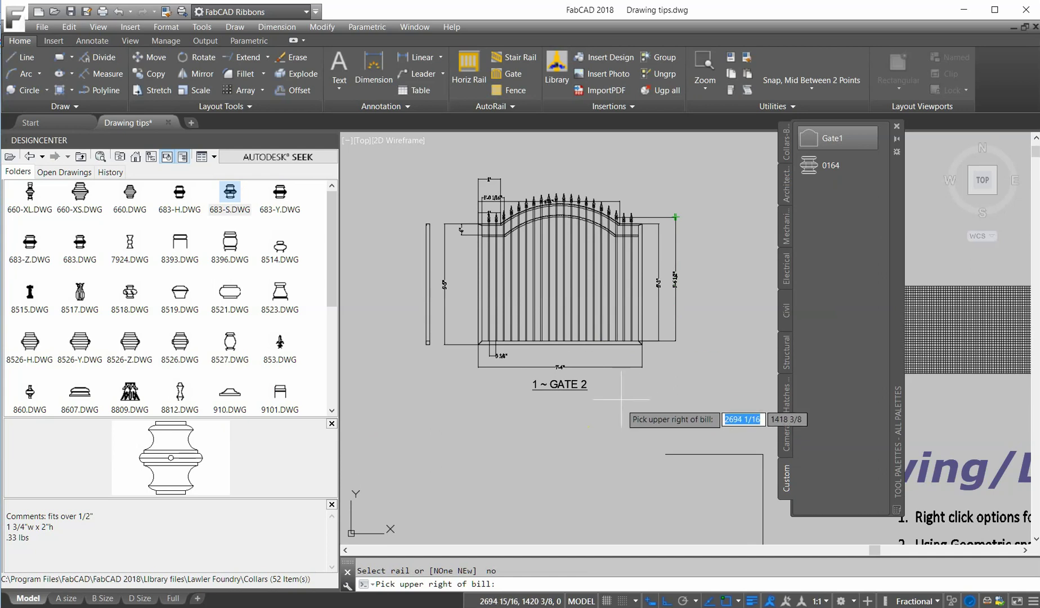
scroll(642, 361, down, 4)
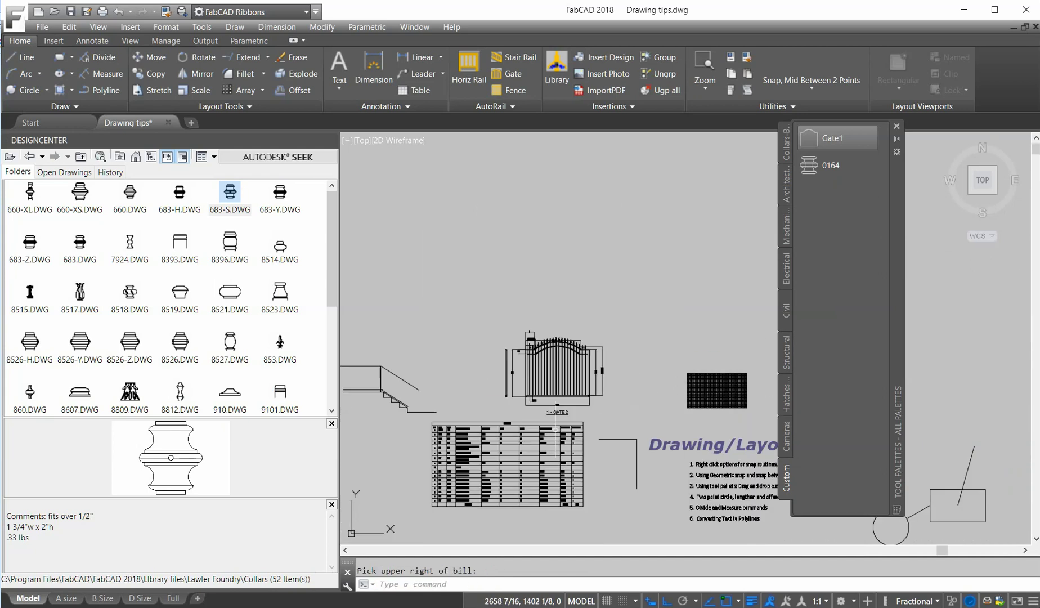
click(637, 367)
right_click(822, 135)
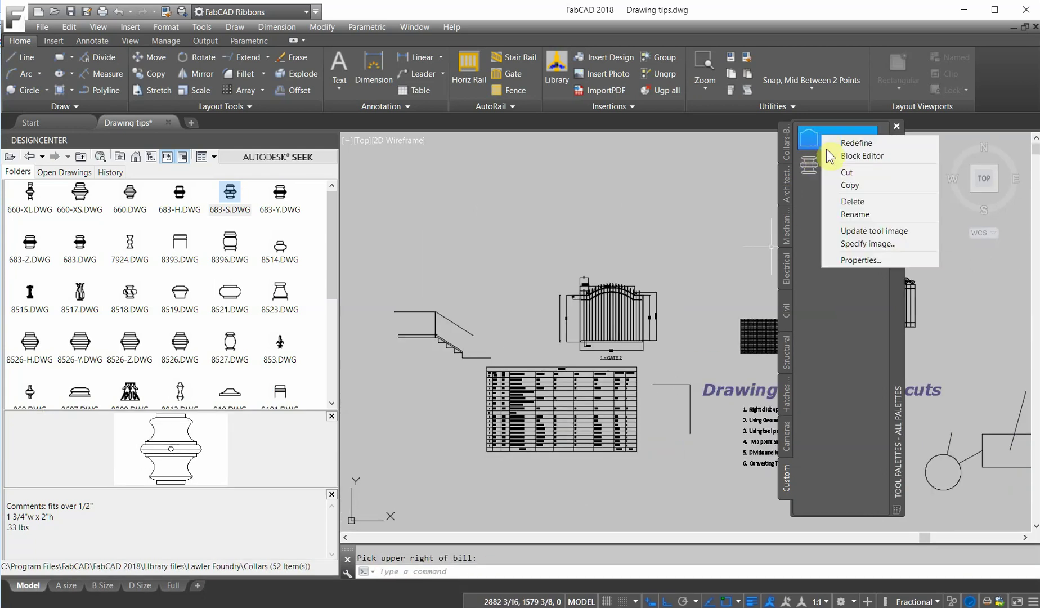
click(873, 262)
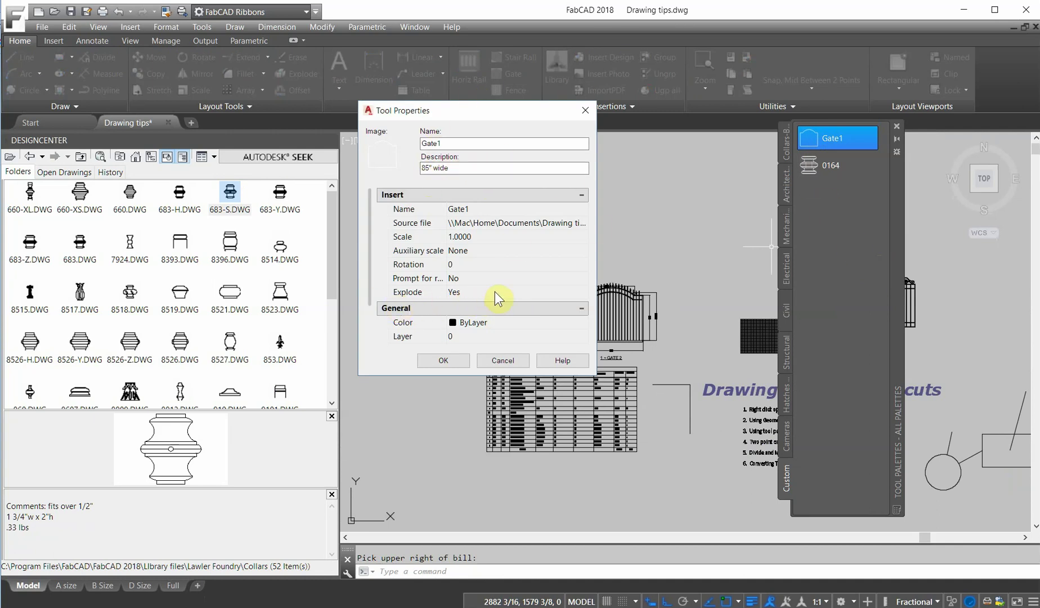
click(445, 362)
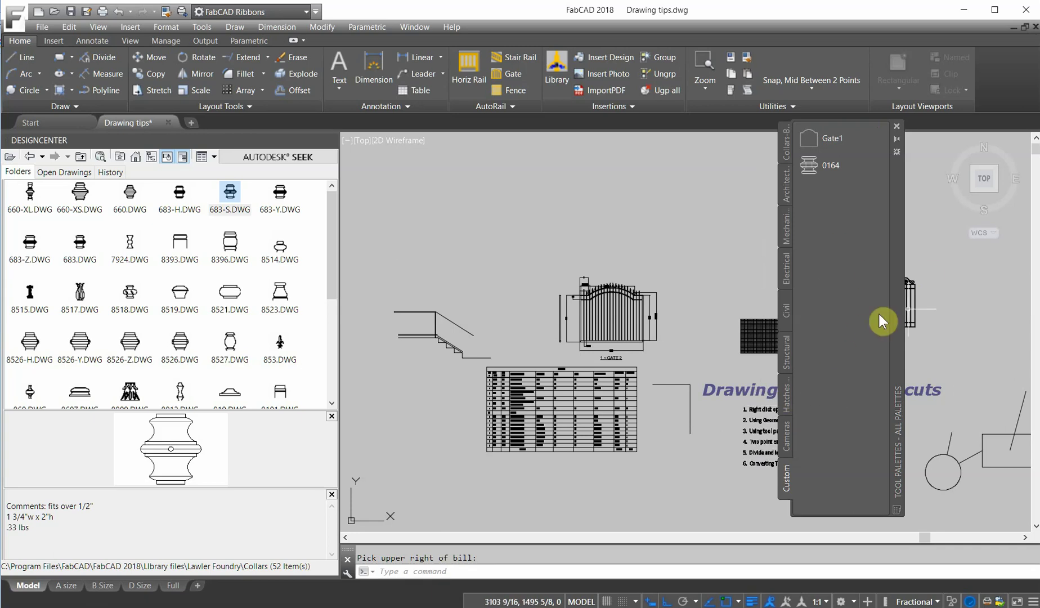
- Create a tool palette from the Collars-Bases blocks in the Alloy Castings folder
click(82, 157)
click(82, 159)
double_click(29, 203)
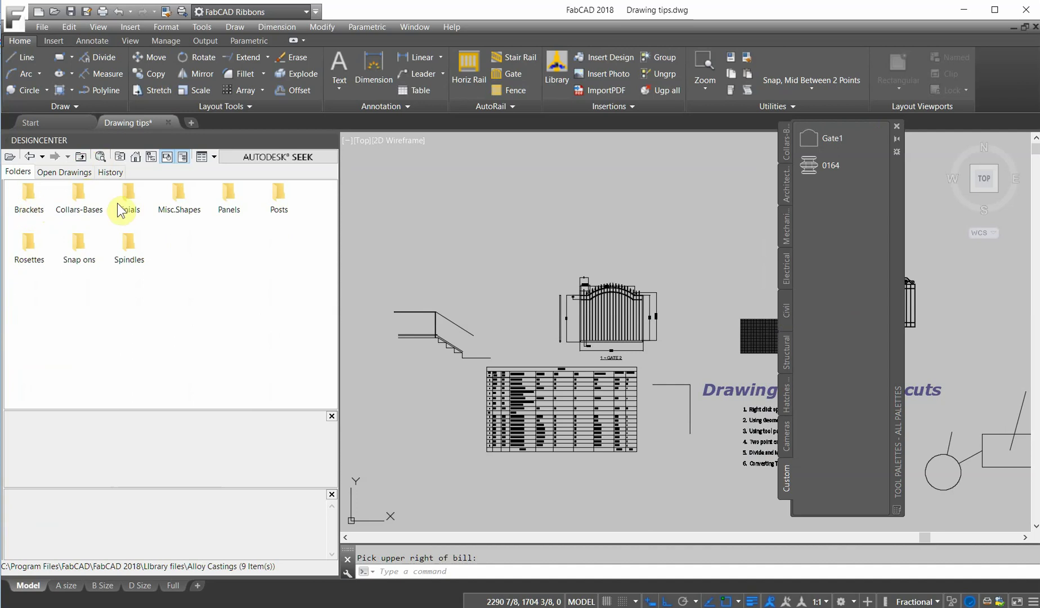
click(82, 202)
right_click(82, 198)
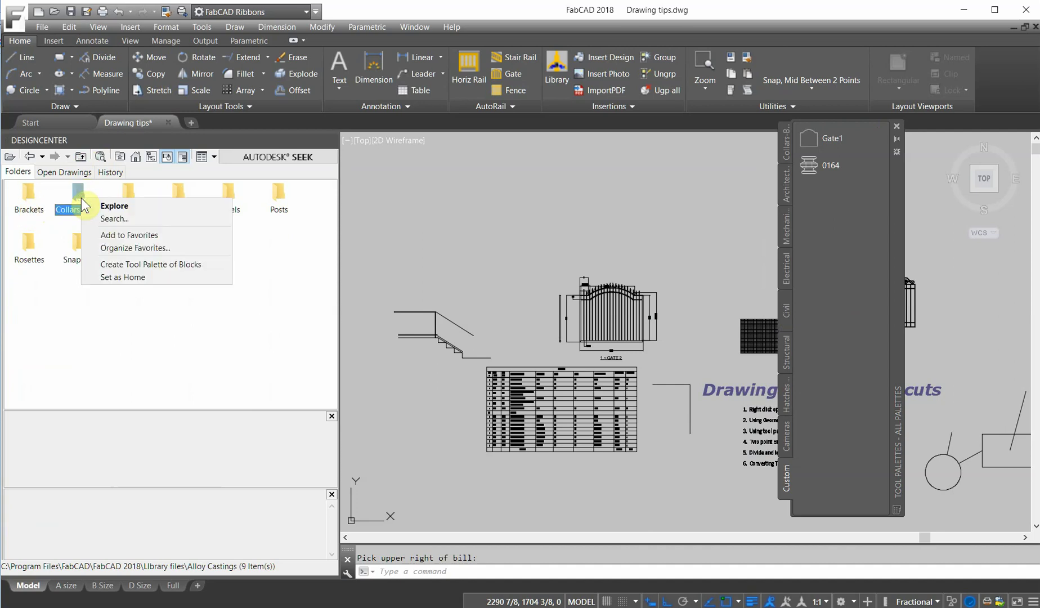
click(173, 266)
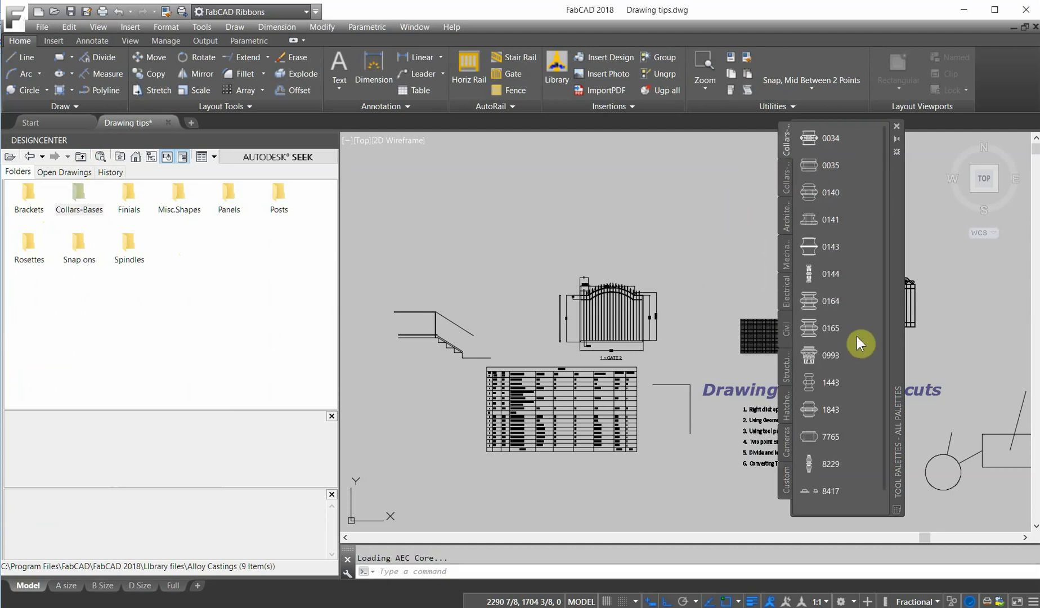
- Pick collar 0164, then insert collar 0141 from the Collars palette into the drawing
click(810, 301)
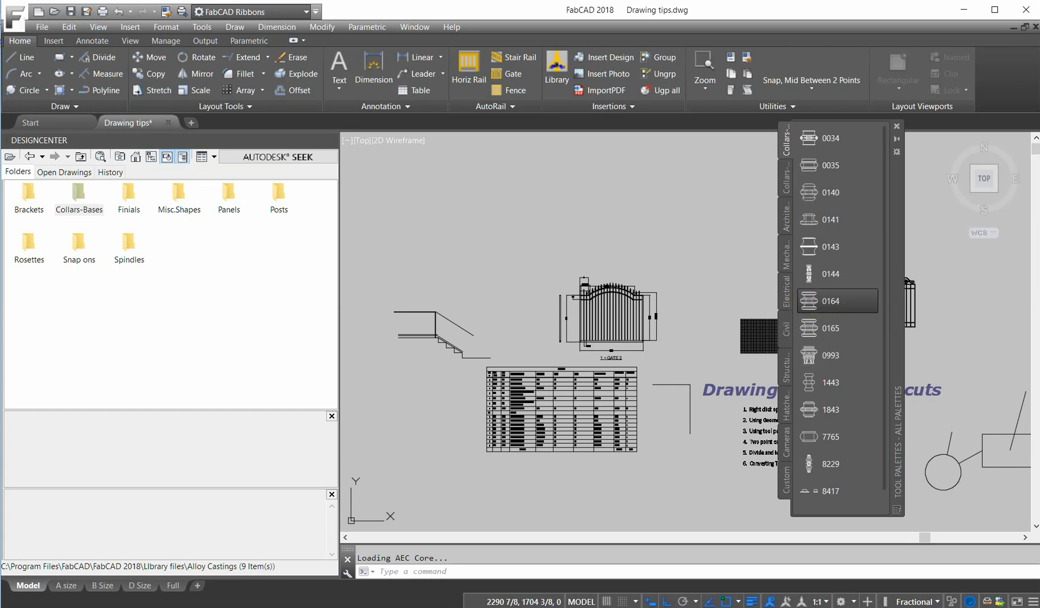
scroll(711, 298, up, 2)
scroll(711, 298, up, 5)
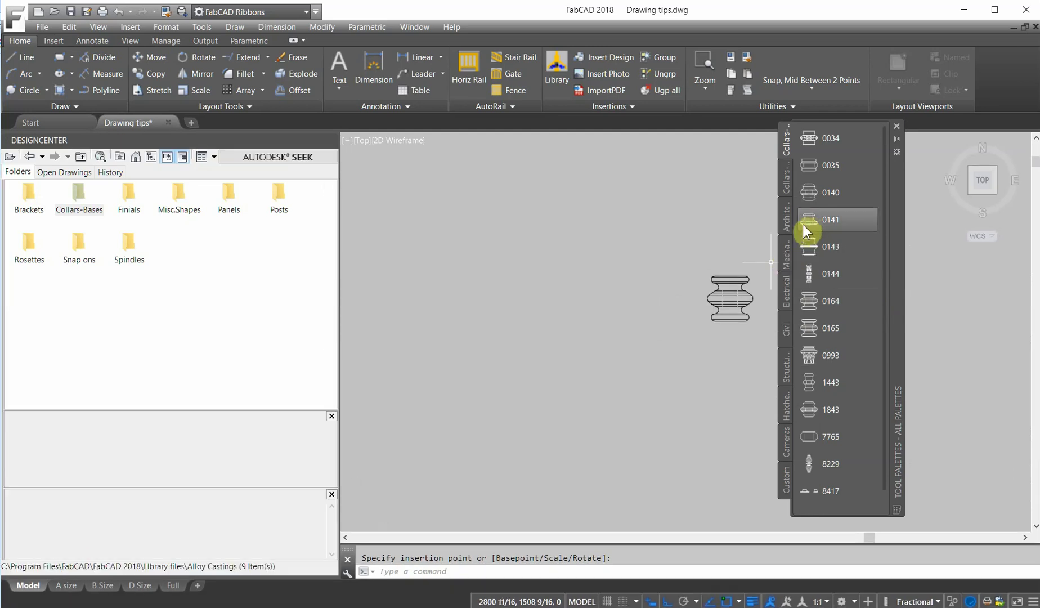
click(807, 222)
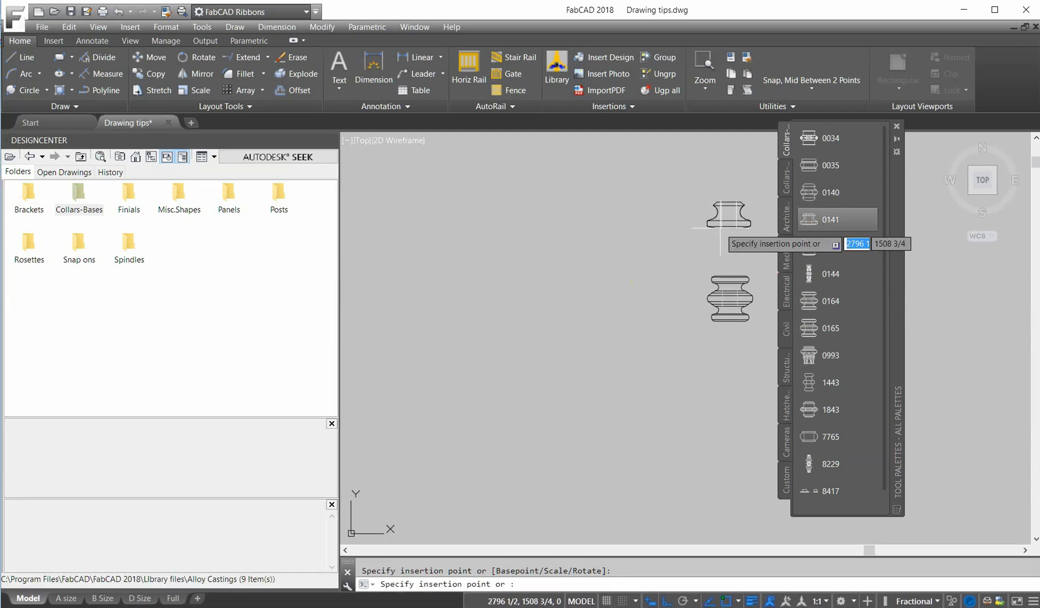
click(622, 276)
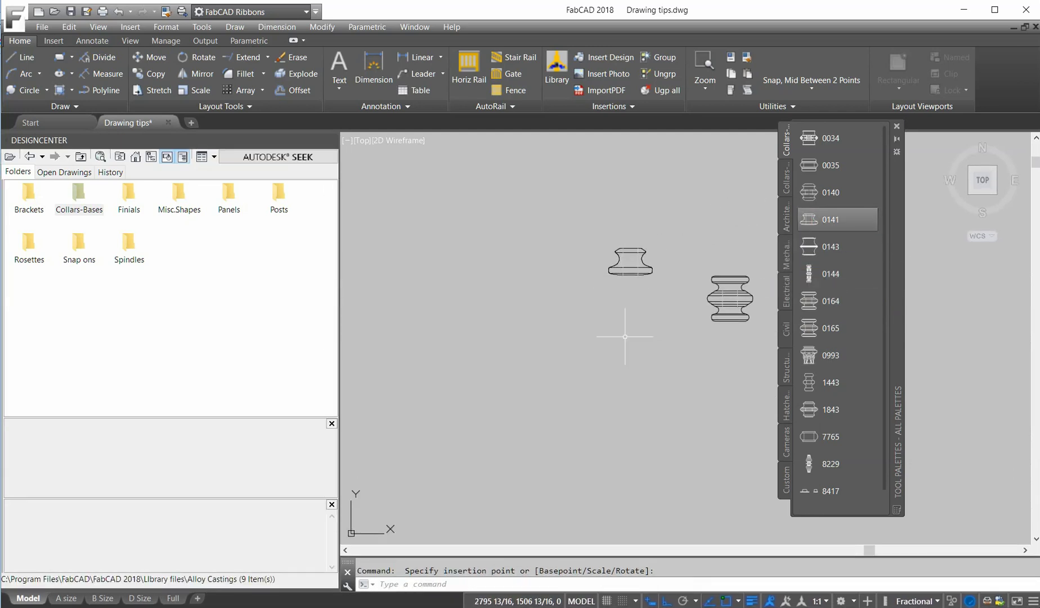
- Place a WF Beam - Imperial section from the Structural palette into the drawing
click(786, 254)
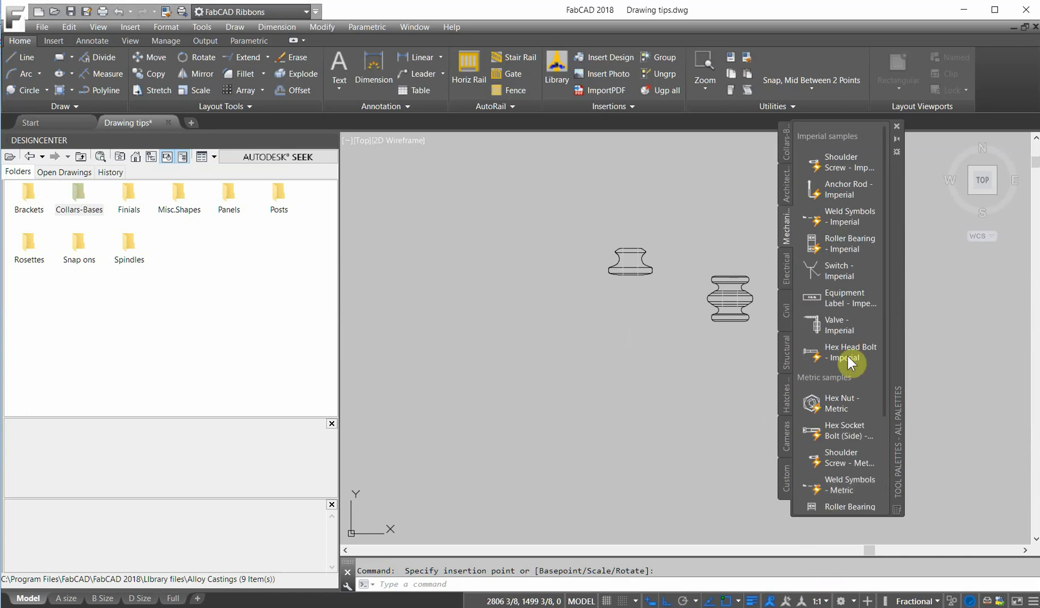
click(787, 355)
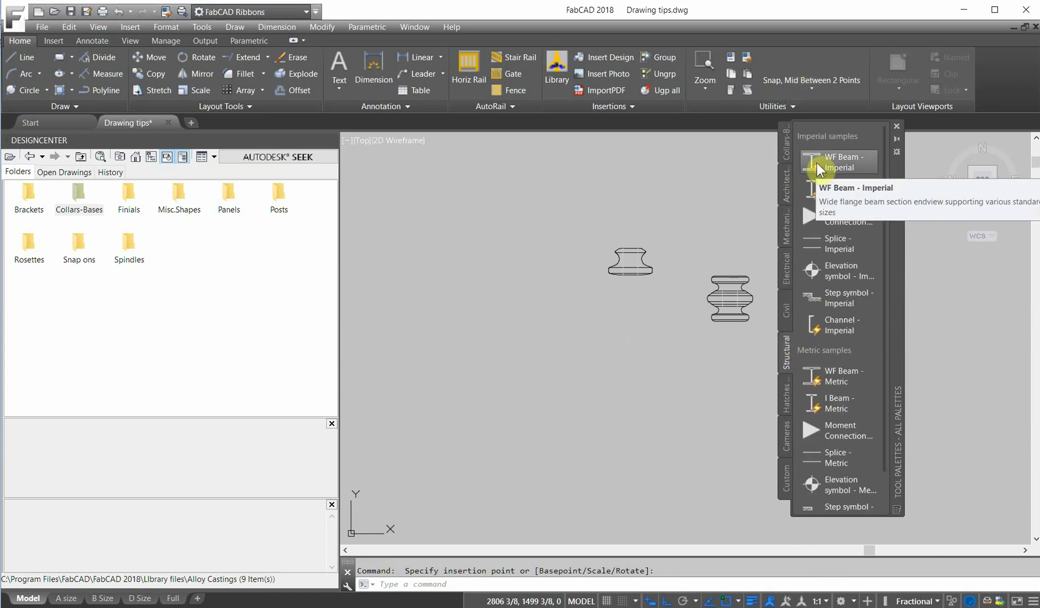
click(819, 168)
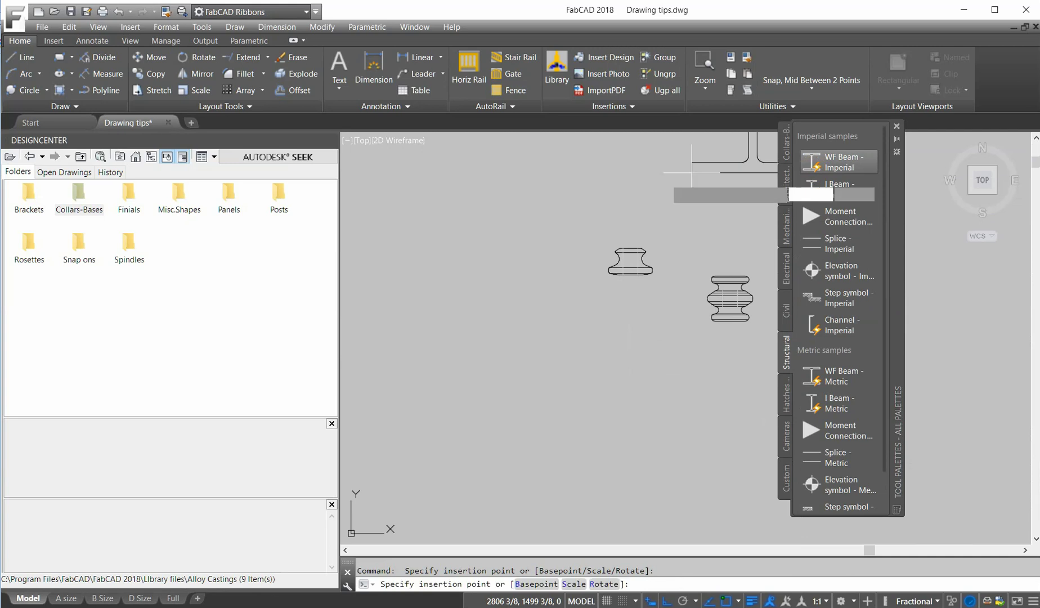
click(434, 281)
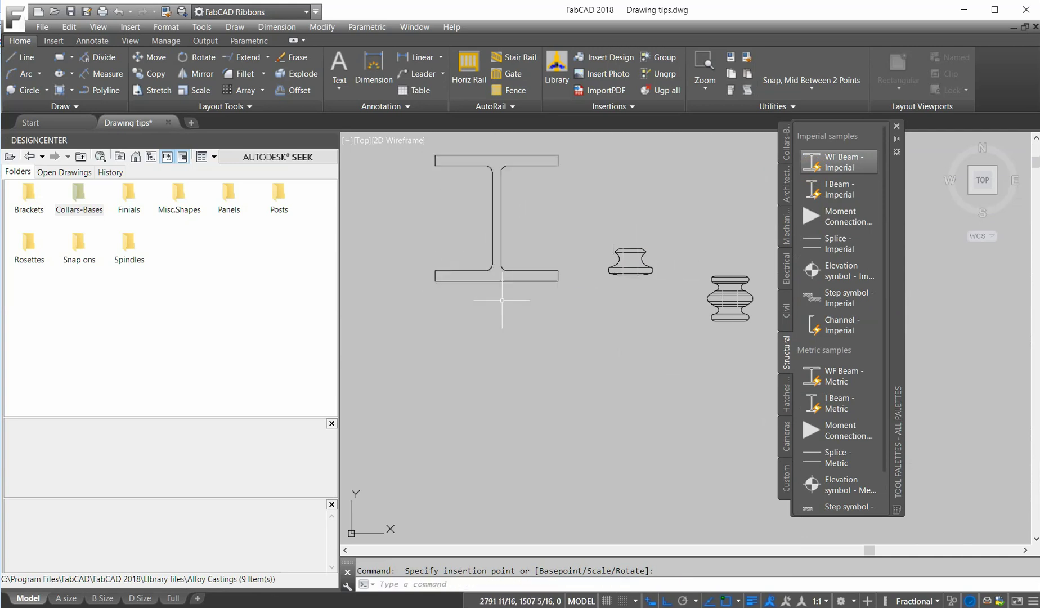
- Resize the beam via its size list, first to W14x30, then to W16x67
click(488, 280)
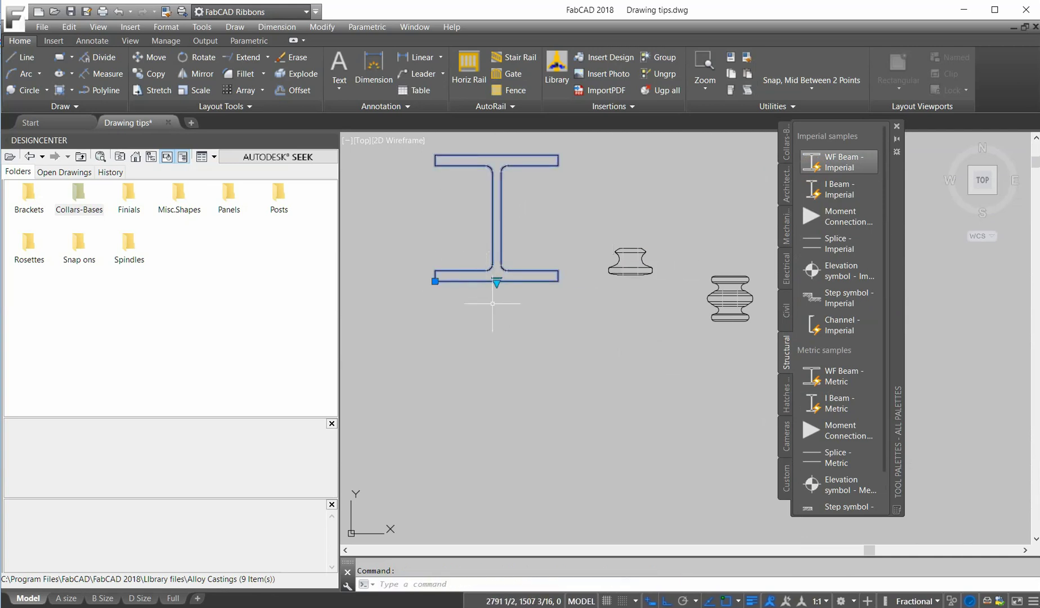
click(496, 282)
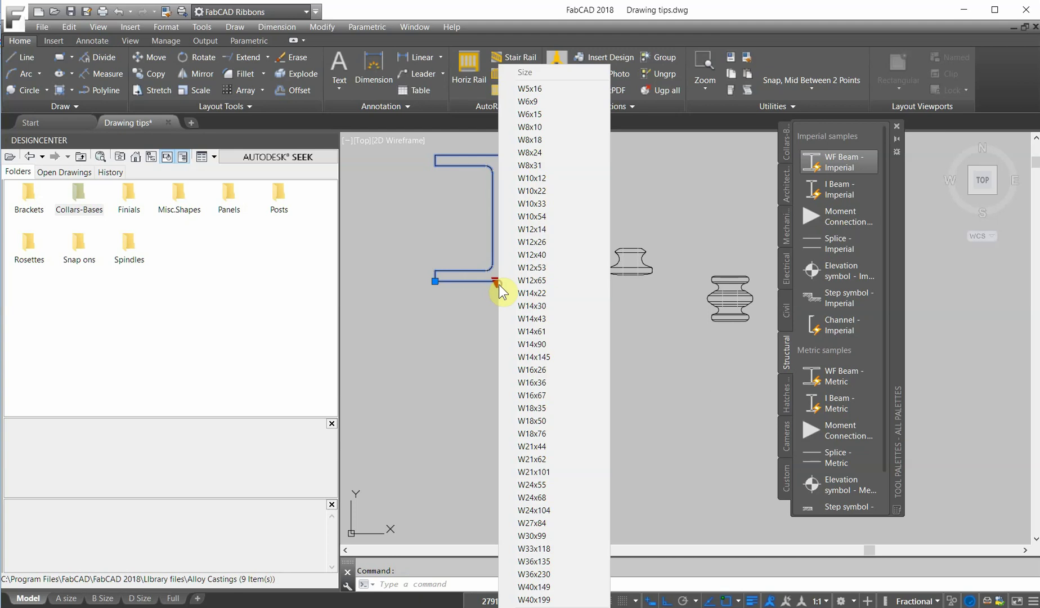
click(537, 306)
scroll(538, 302, down, 3)
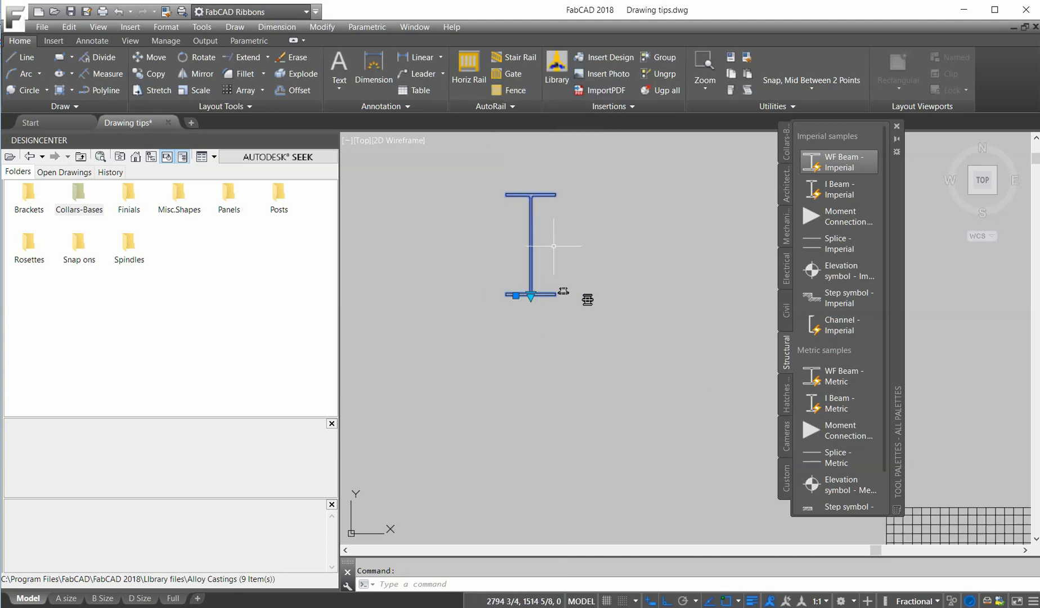
click(532, 298)
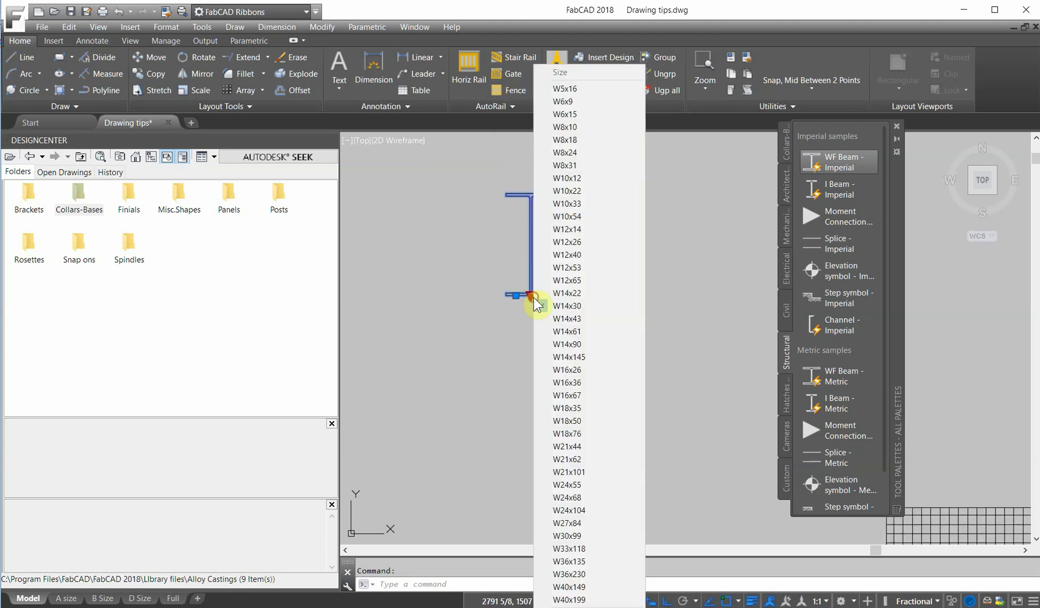
click(566, 396)
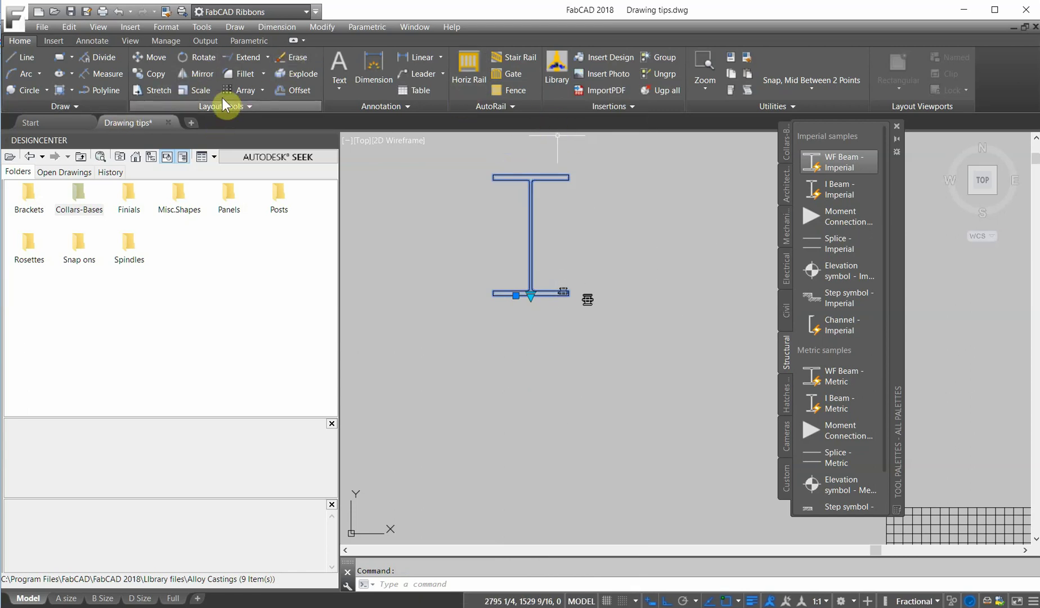
- Close the tool palette and pan the view over to the gate area
click(147, 57)
click(897, 127)
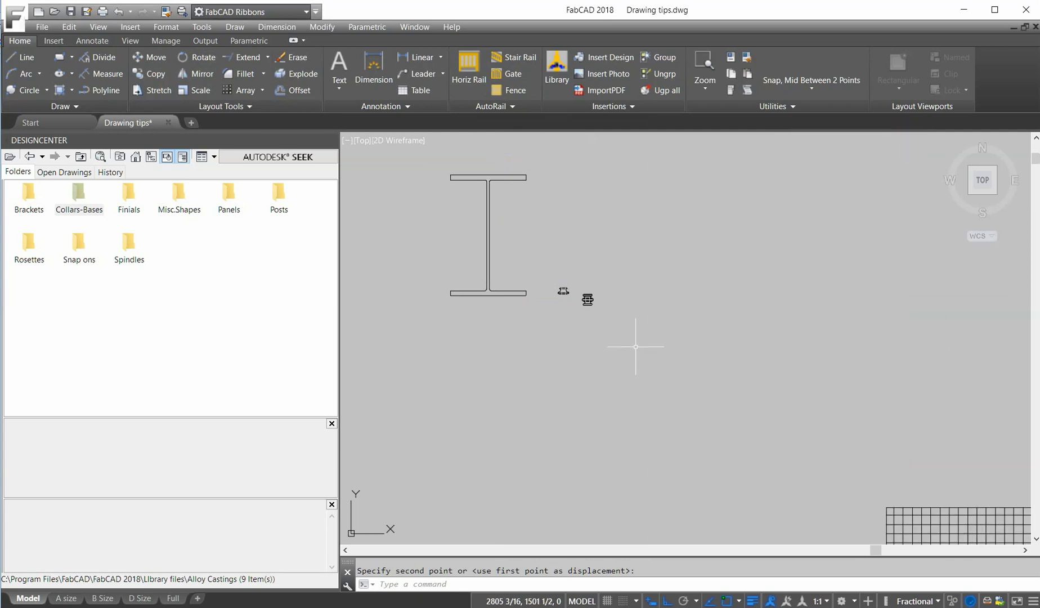
scroll(627, 367, down, 8)
middle_drag(663, 363, 551, 363)
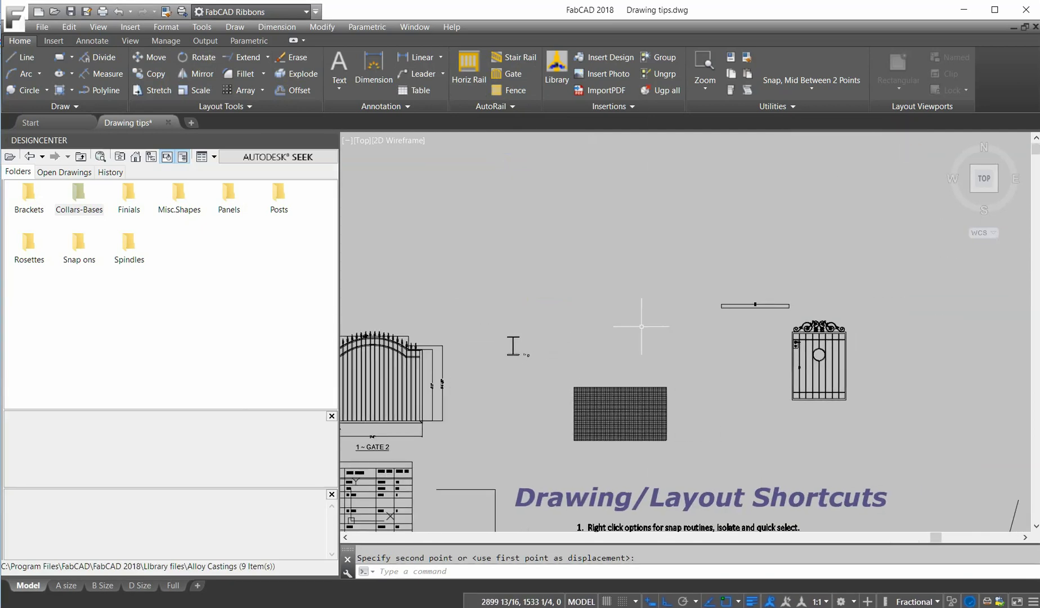
scroll(622, 328, up, 4)
scroll(611, 277, up, 2)
middle_drag(611, 276, 587, 331)
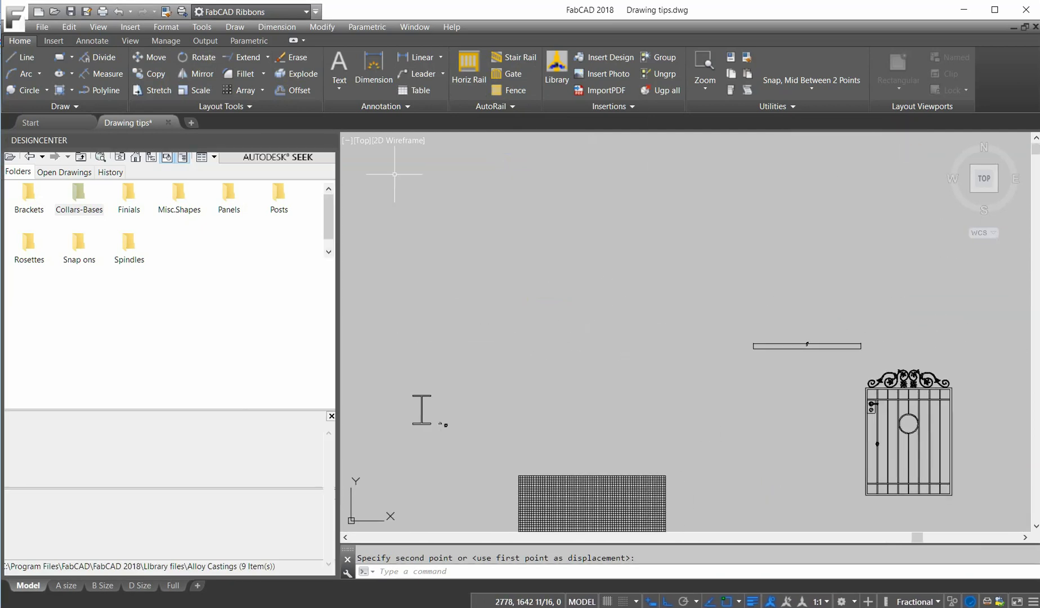
scroll(586, 331, down, 2)
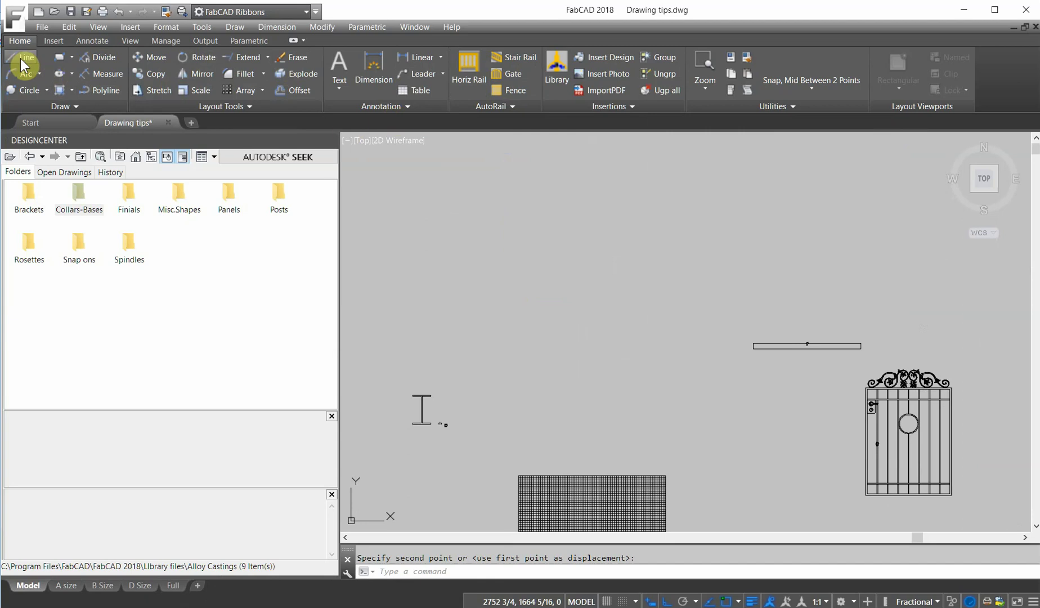
- Draw a vertical line 104 units long starting above the gate
click(20, 57)
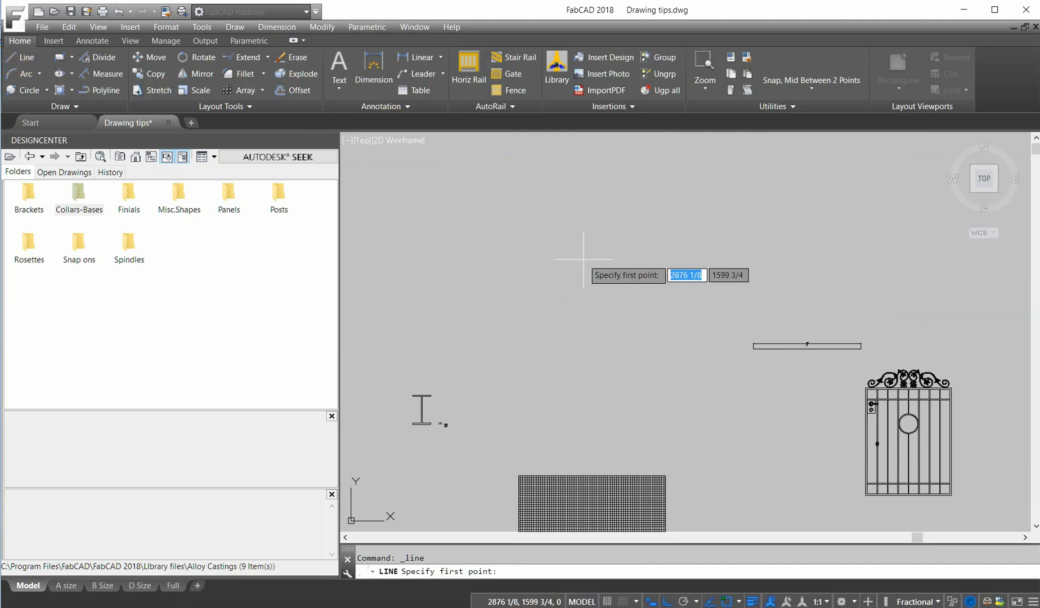
click(609, 189)
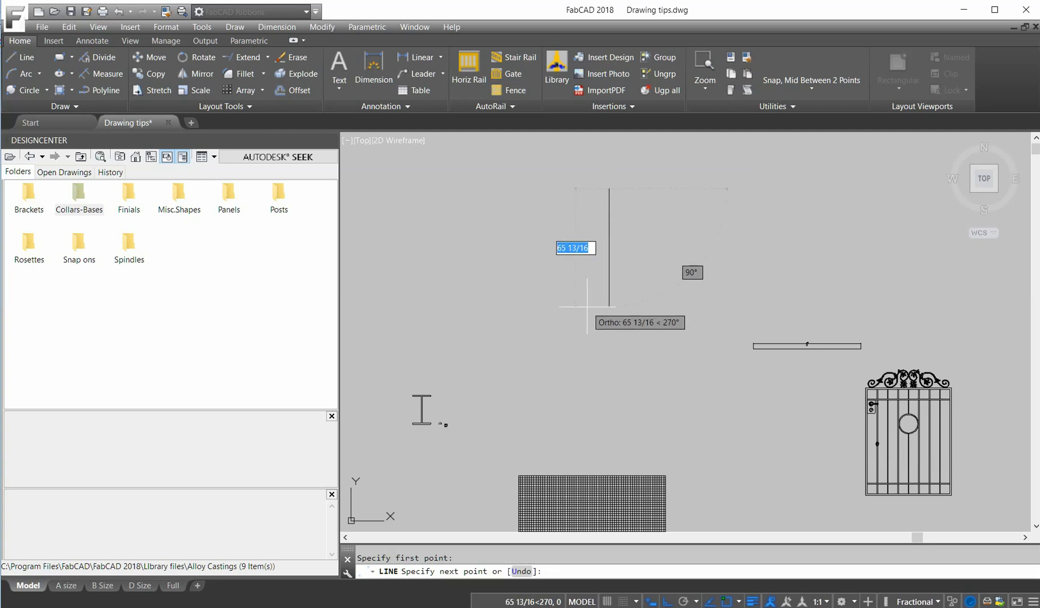
text(104)
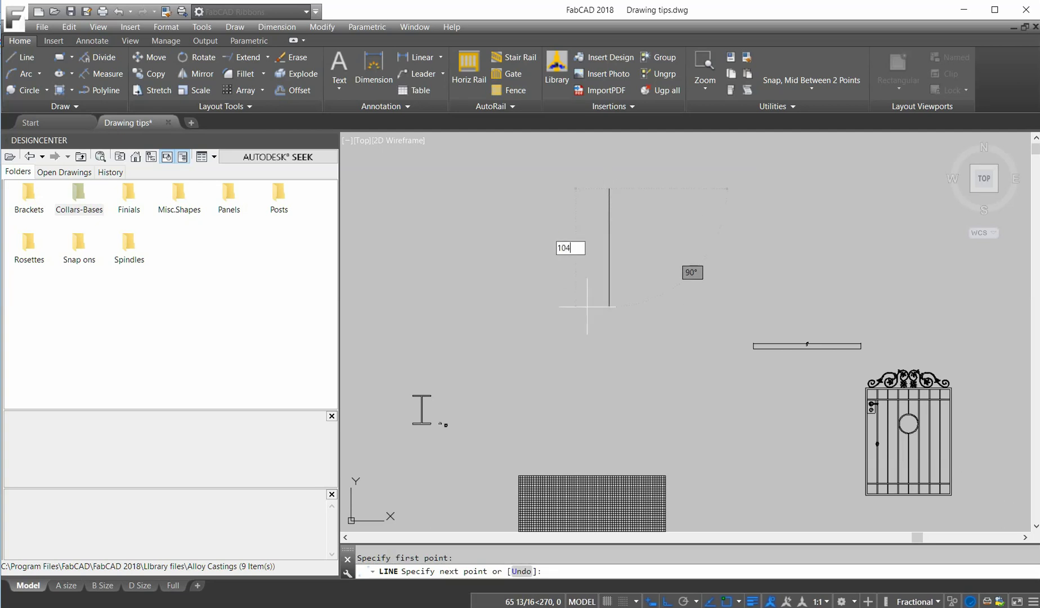
key(Return)
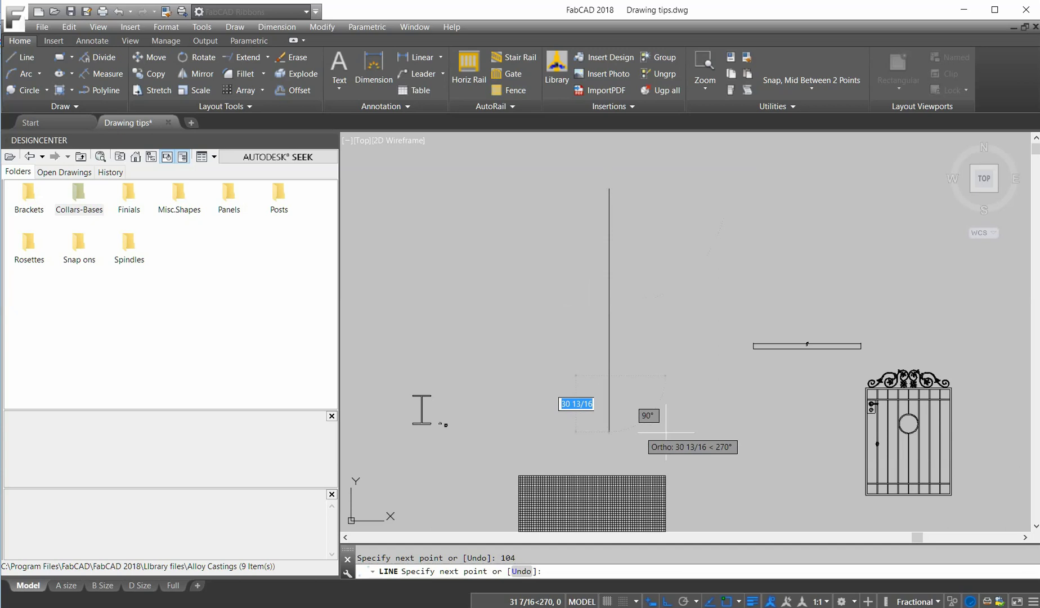
key(Return)
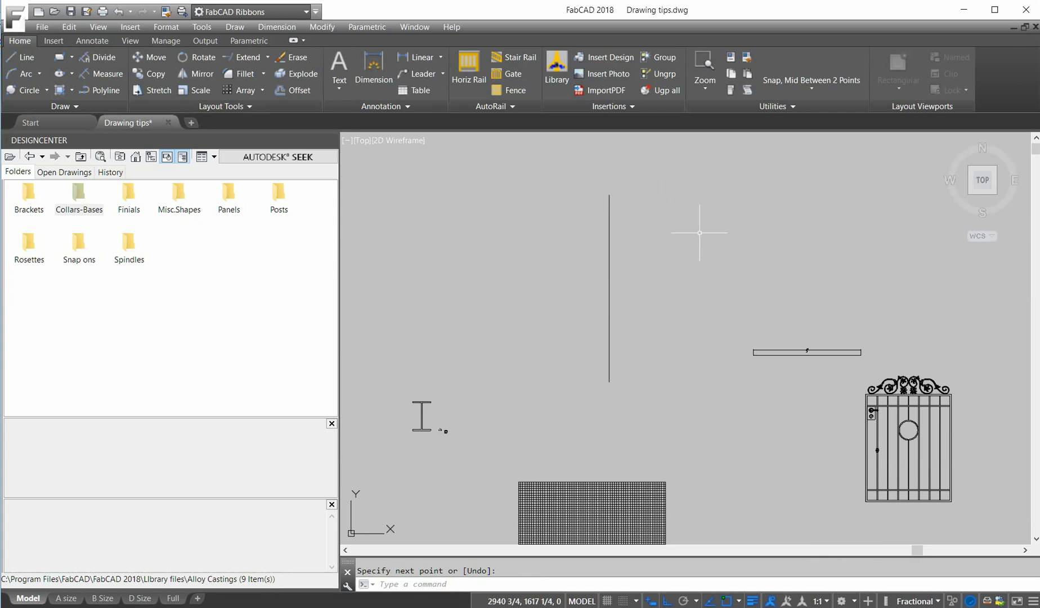
- Measure the vertical line, placing point markers every 7 units along it
click(104, 74)
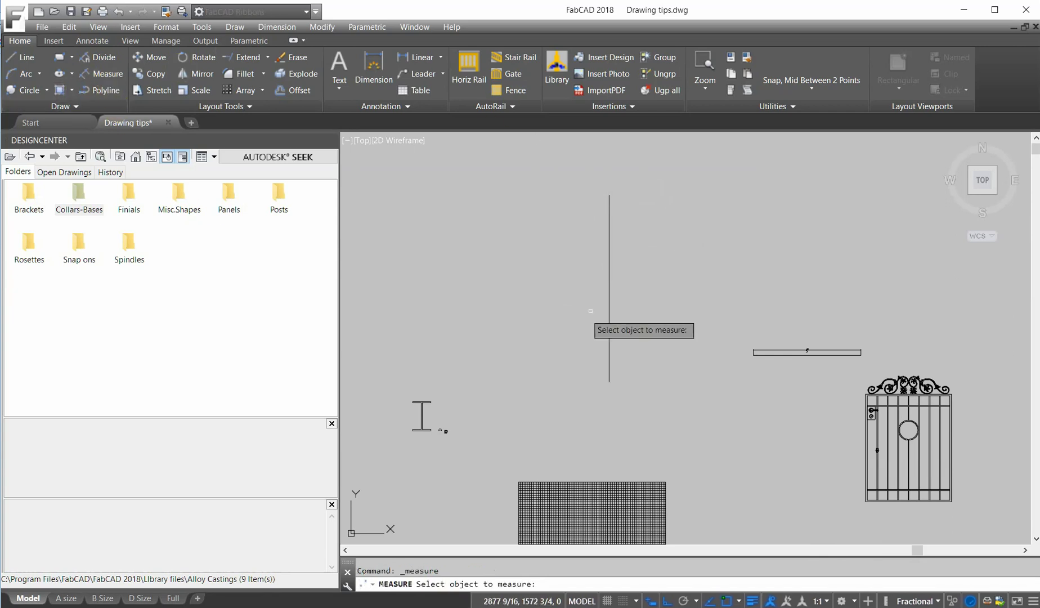
click(610, 287)
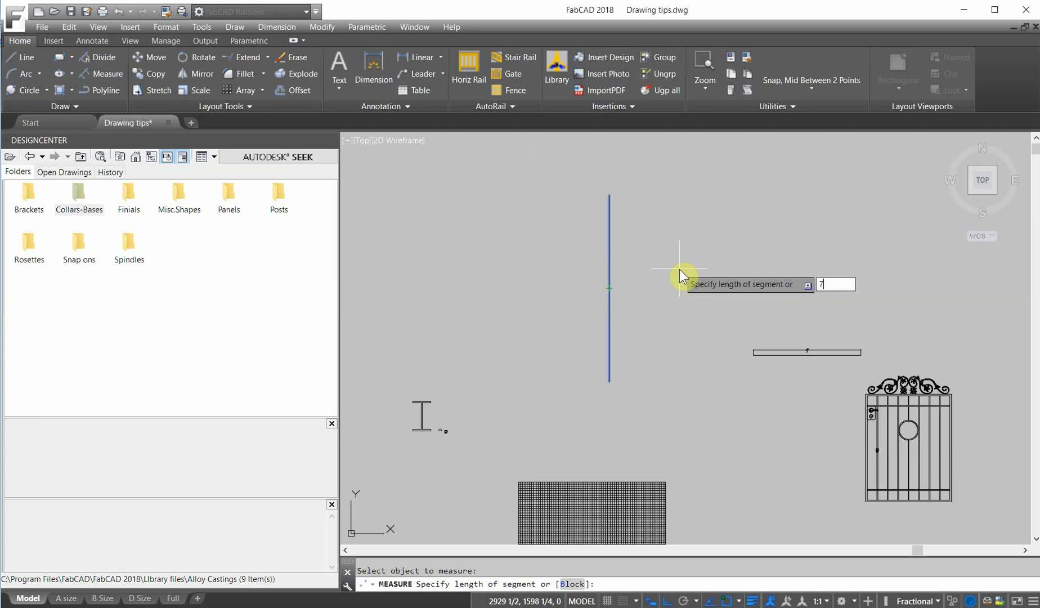
key(Return)
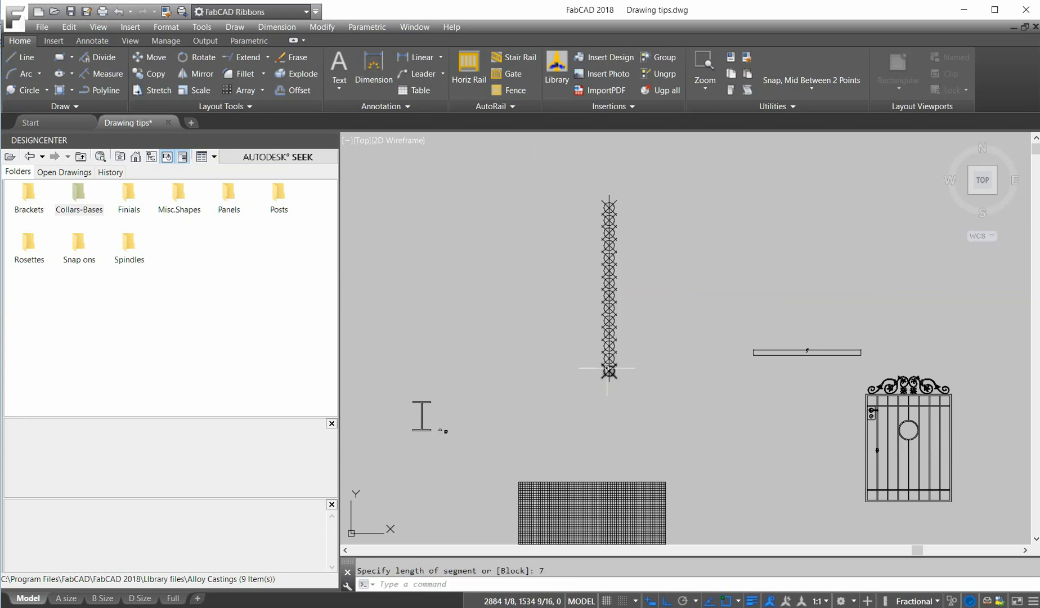
scroll(609, 364, up, 6)
scroll(646, 383, down, 5)
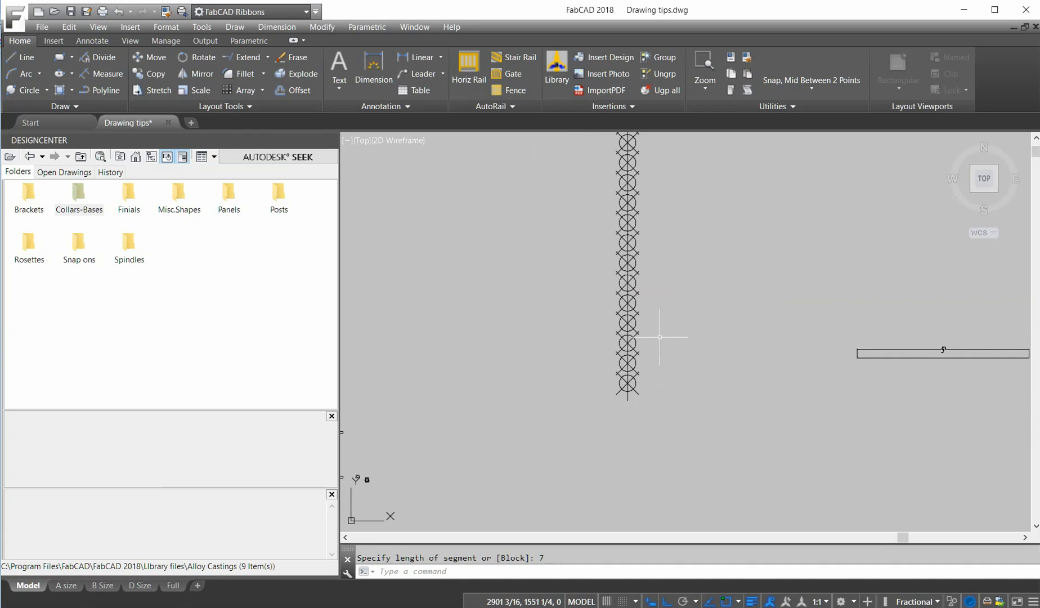
scroll(659, 290, down, 2)
scroll(595, 228, up, 2)
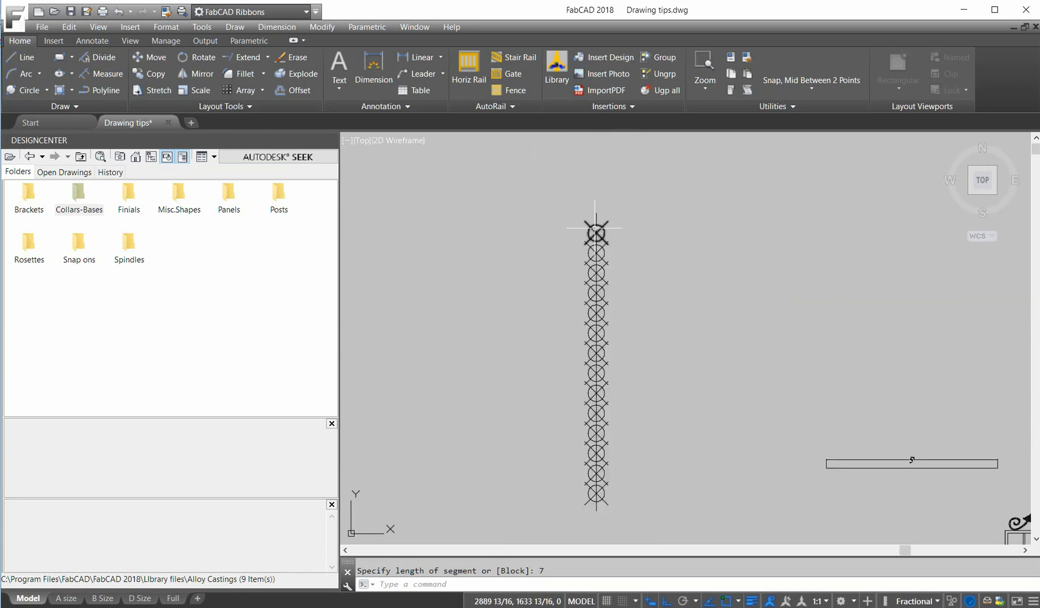
scroll(629, 220, up, 2)
scroll(633, 225, down, 3)
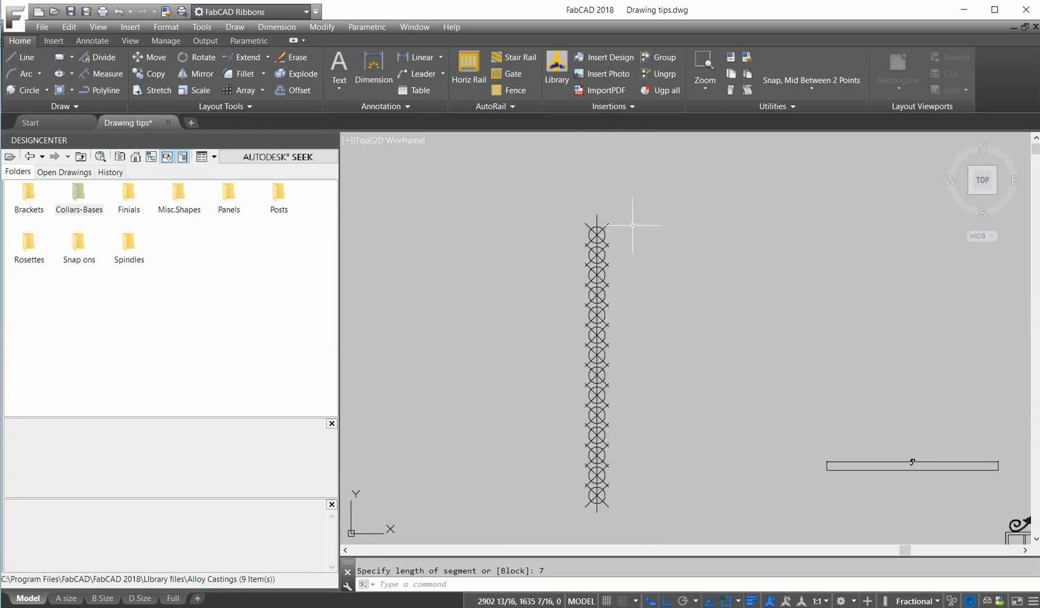
- Erase the 14 measure markers along the vertical line with a selection window
click(277, 56)
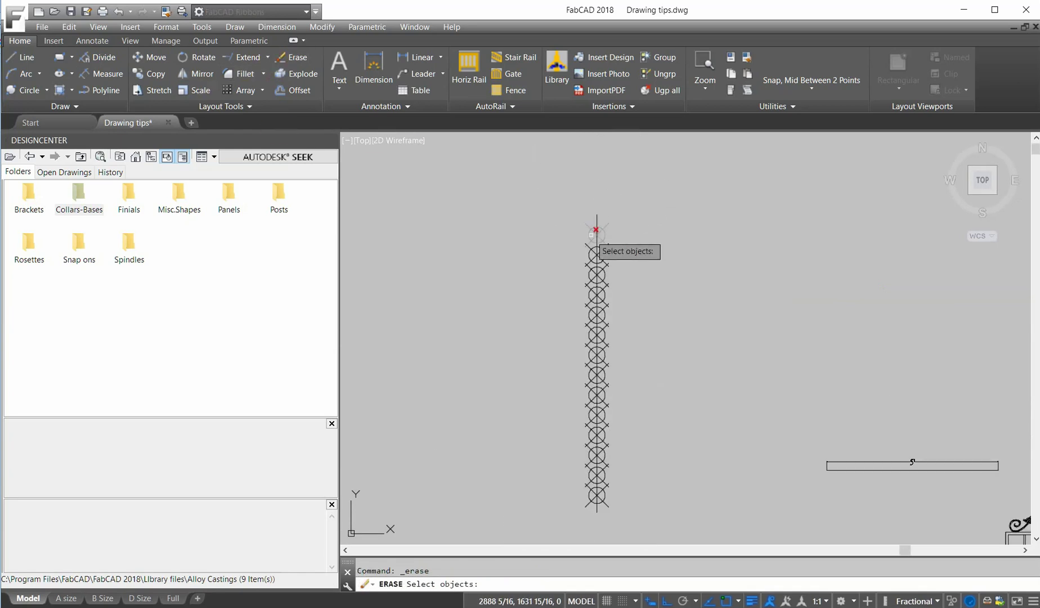
click(566, 221)
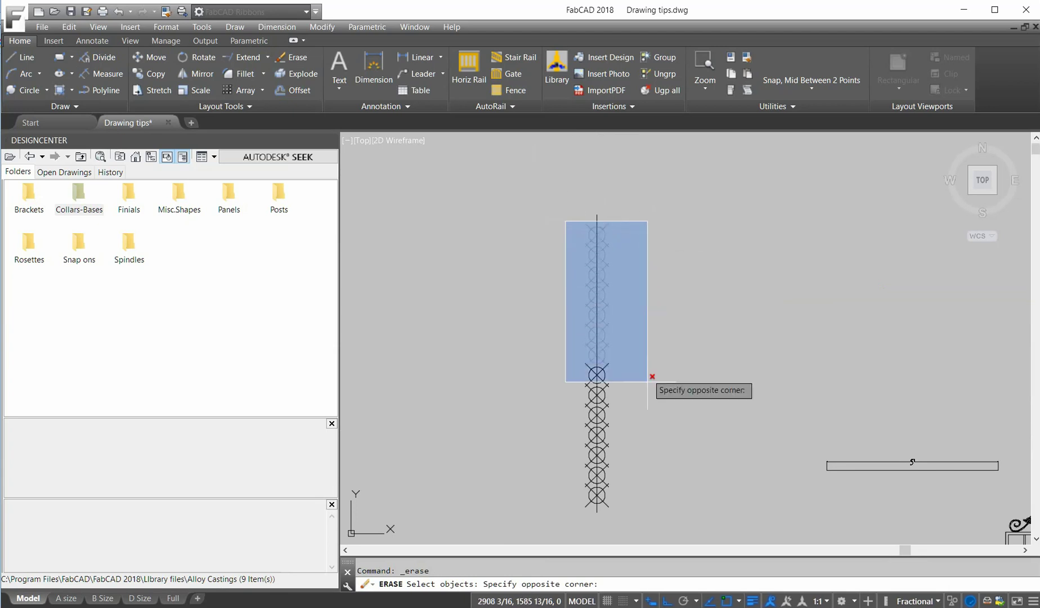
click(648, 508)
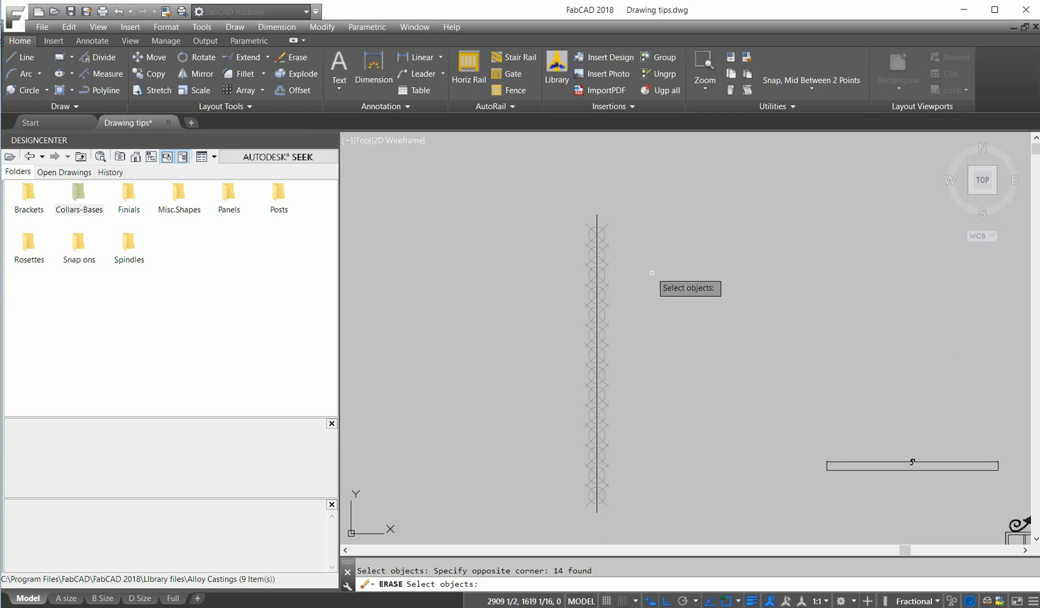
key(Return)
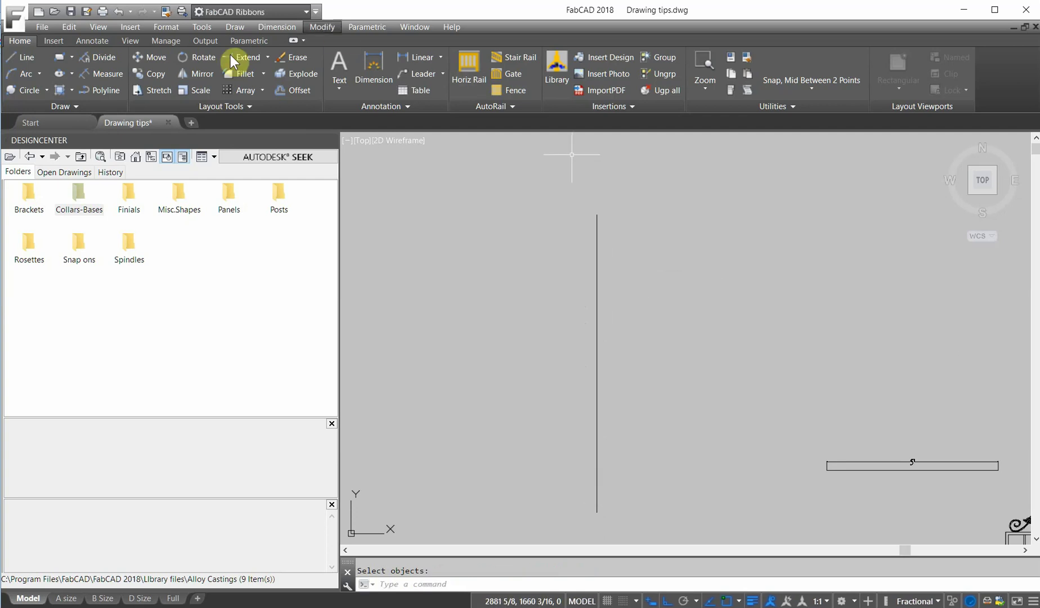
click(186, 76)
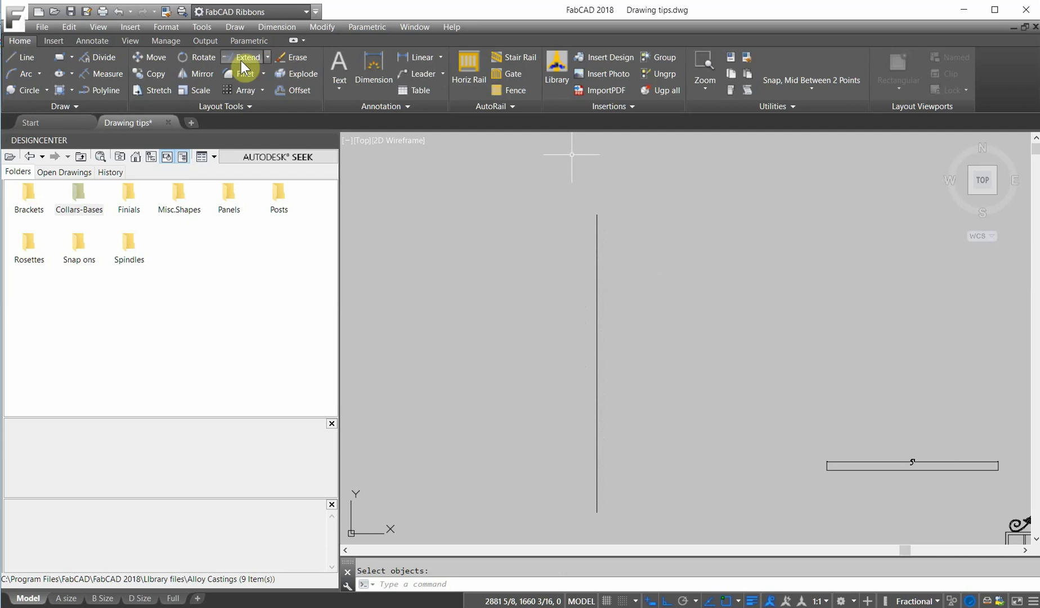
click(142, 95)
- Divide the vertical line into 15 equal segments with point markers
click(104, 59)
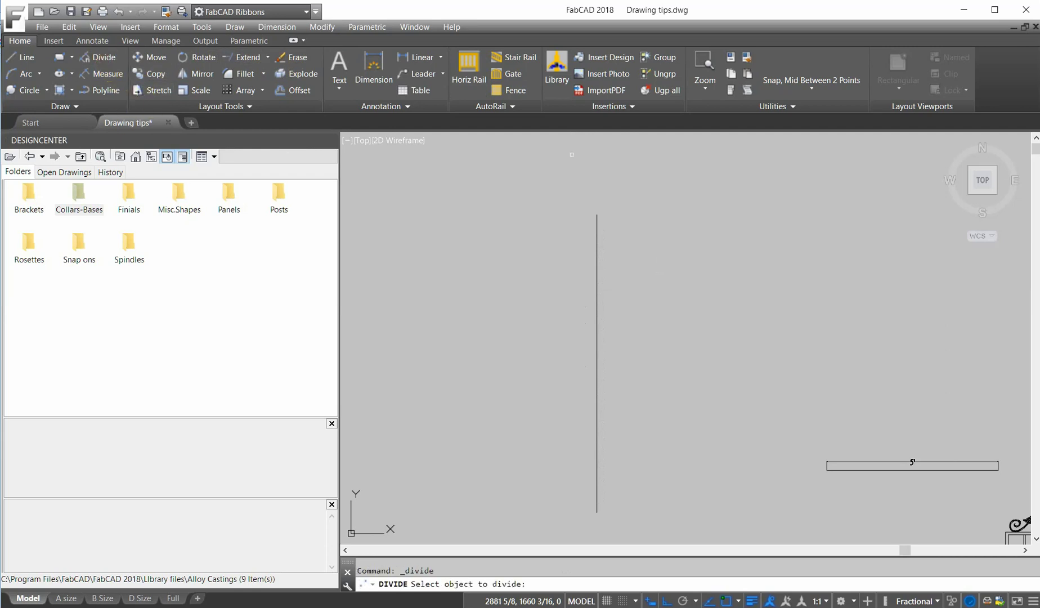
click(599, 304)
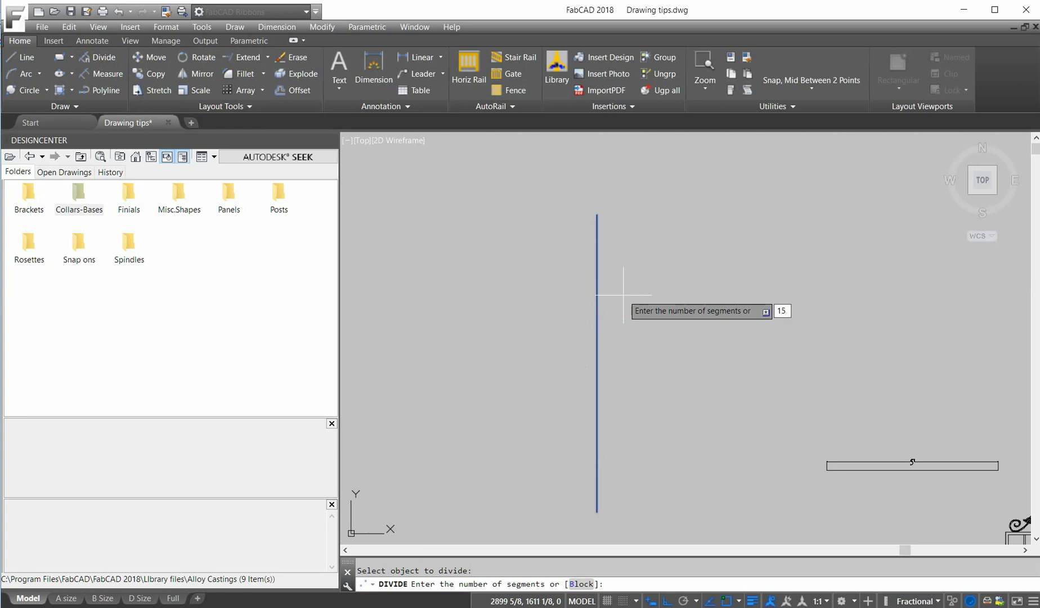
text(15)
key(Return)
scroll(617, 267, up, 2)
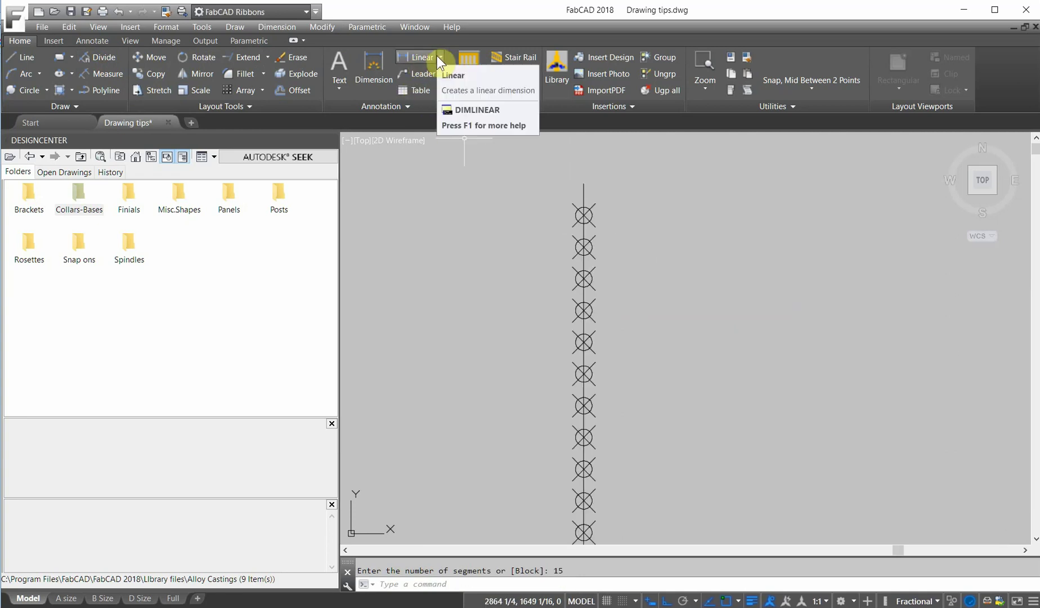
- Add a 6 15/16" linear dimension between the top two division nodes
click(422, 58)
click(787, 59)
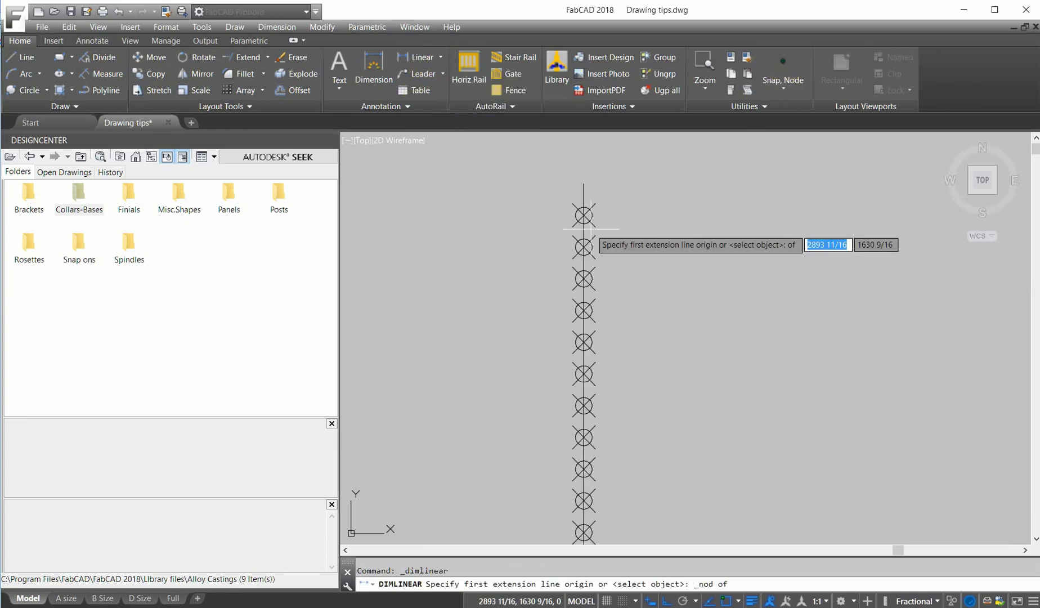
click(584, 216)
click(784, 62)
click(584, 247)
click(703, 248)
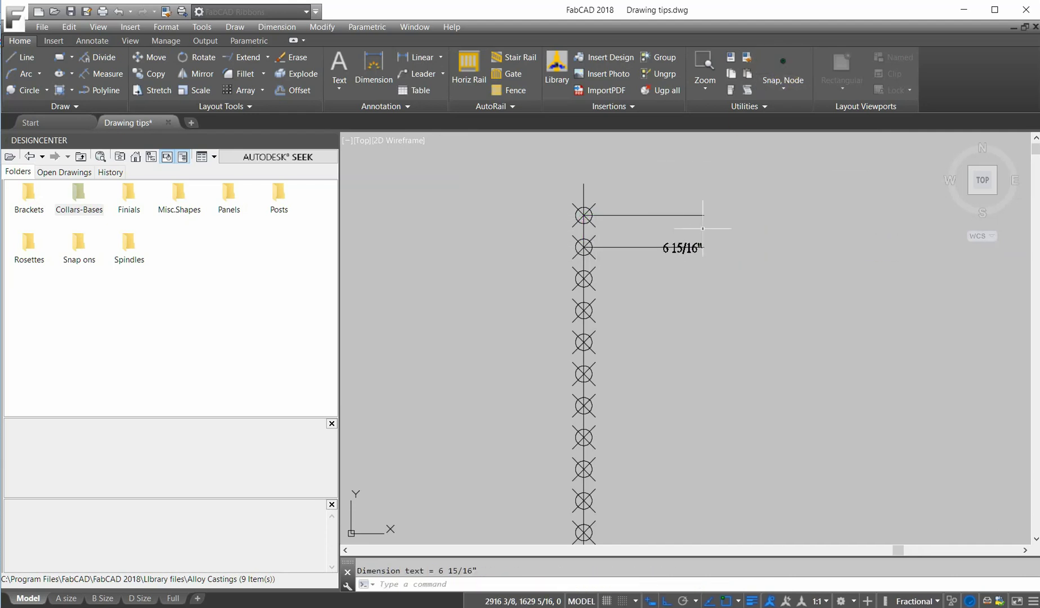
- Stretch the 6 15/16" dimension out to the right using its text grip
click(684, 248)
click(682, 248)
click(771, 248)
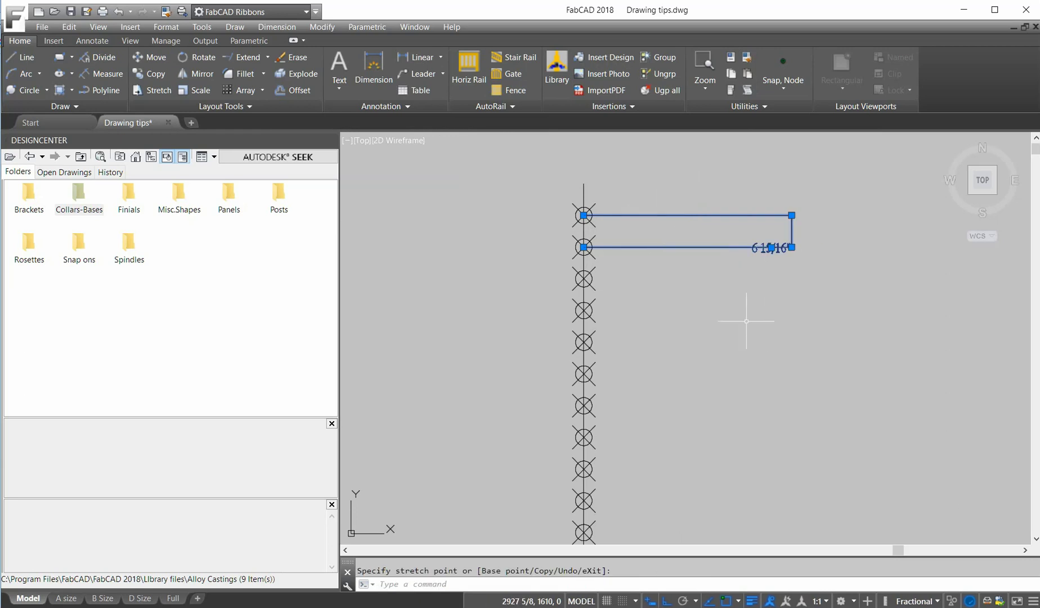
key(Escape)
scroll(666, 277, down, 3)
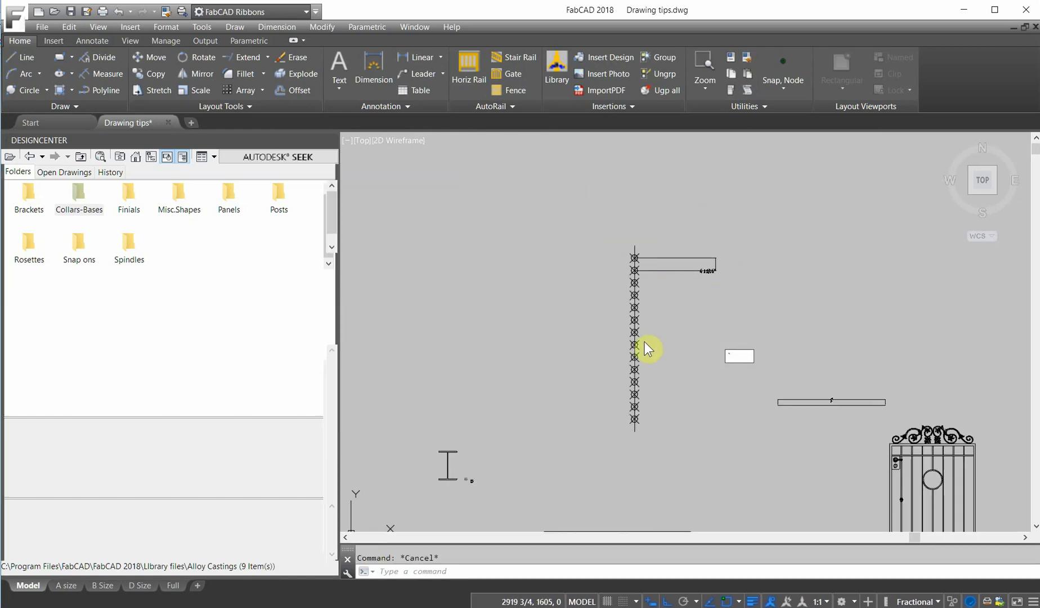
scroll(646, 272, up, 5)
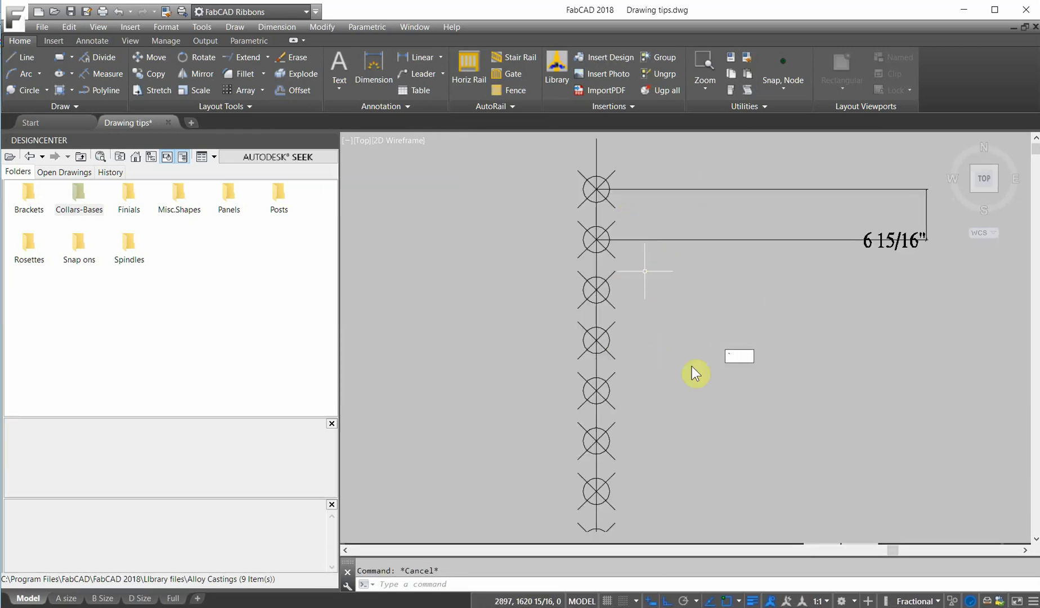
scroll(770, 352, down, 6)
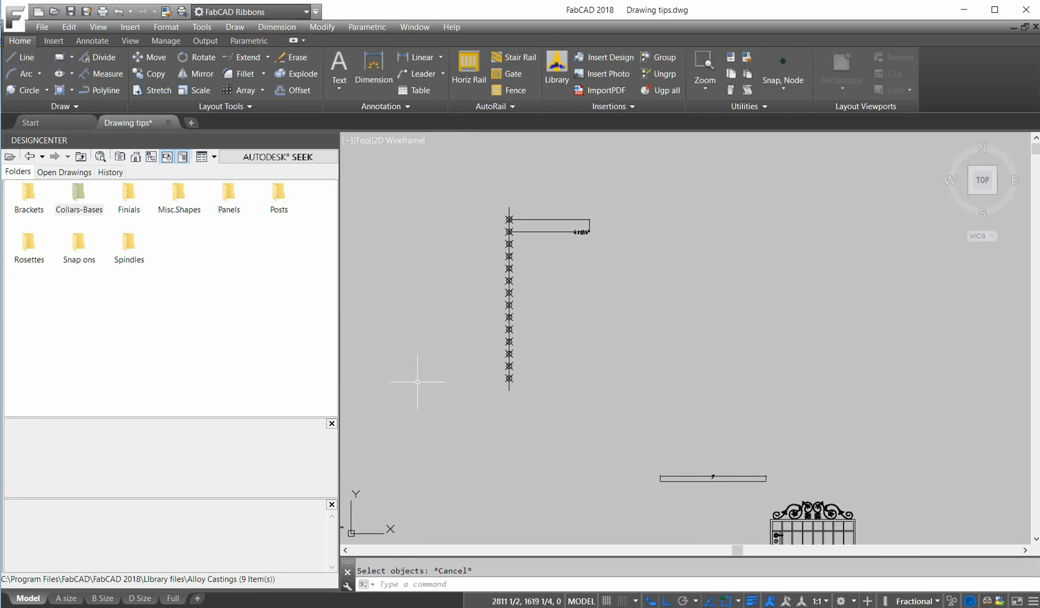
- Draw a 13'5" horizontal line starting from the bottom post node
click(23, 56)
click(509, 390)
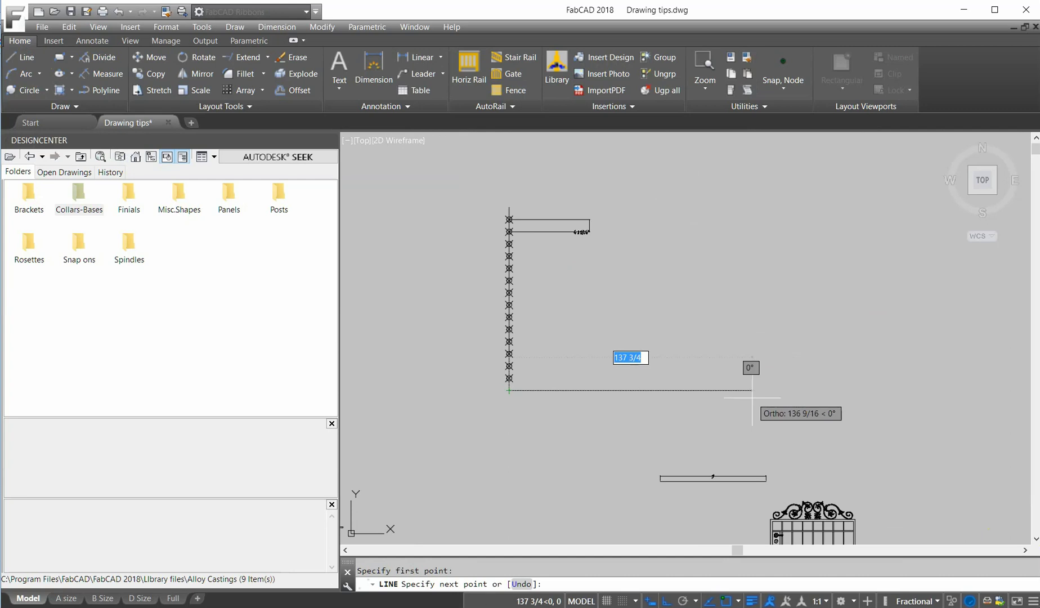
text(13)
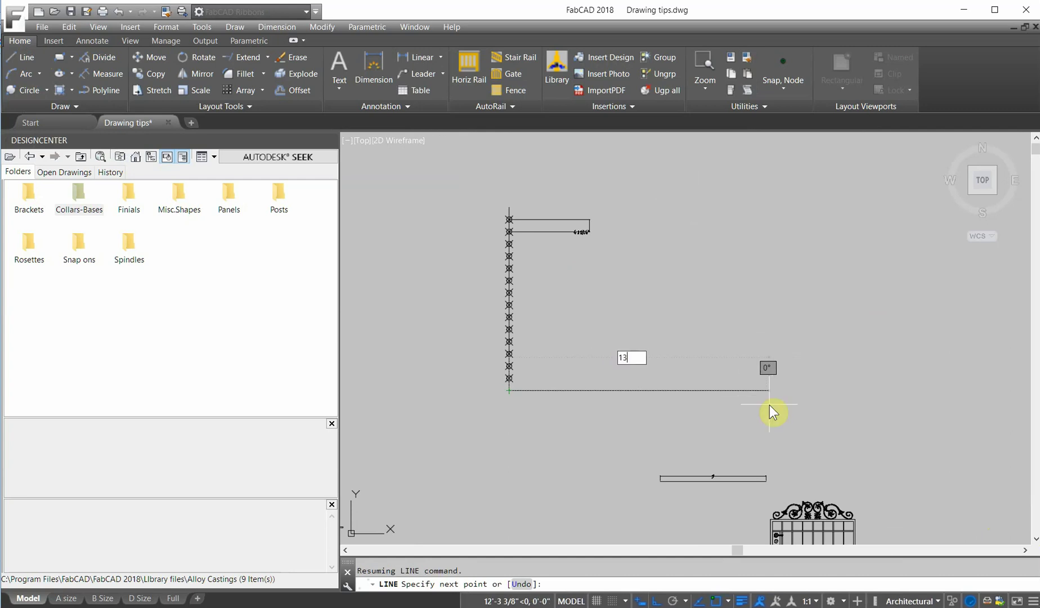
text('5)
key(Return)
key(Return)
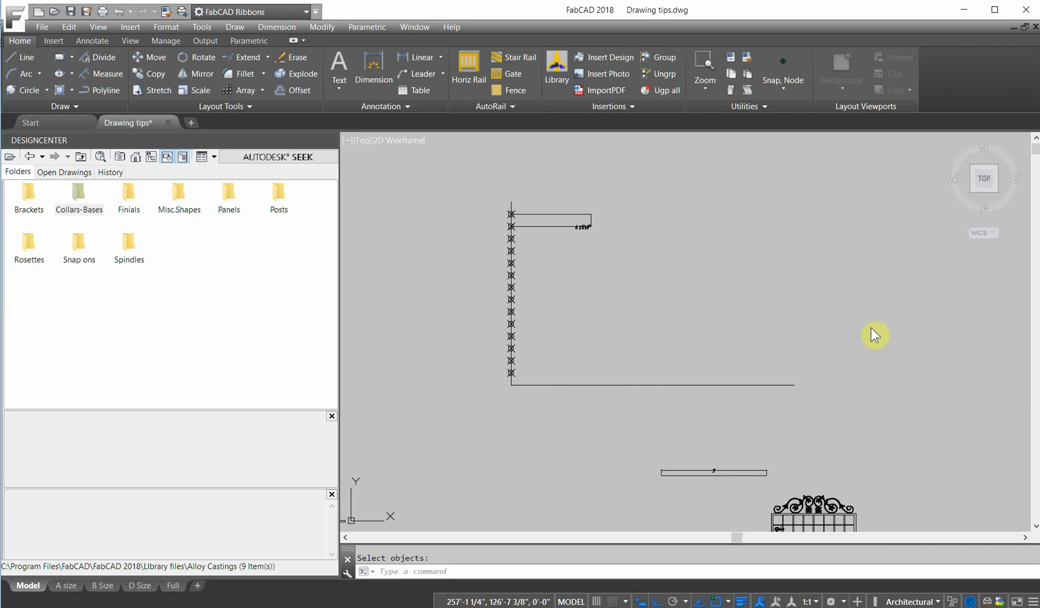
- Divide the bottom horizontal line into 14 equal segments with node markers
click(101, 97)
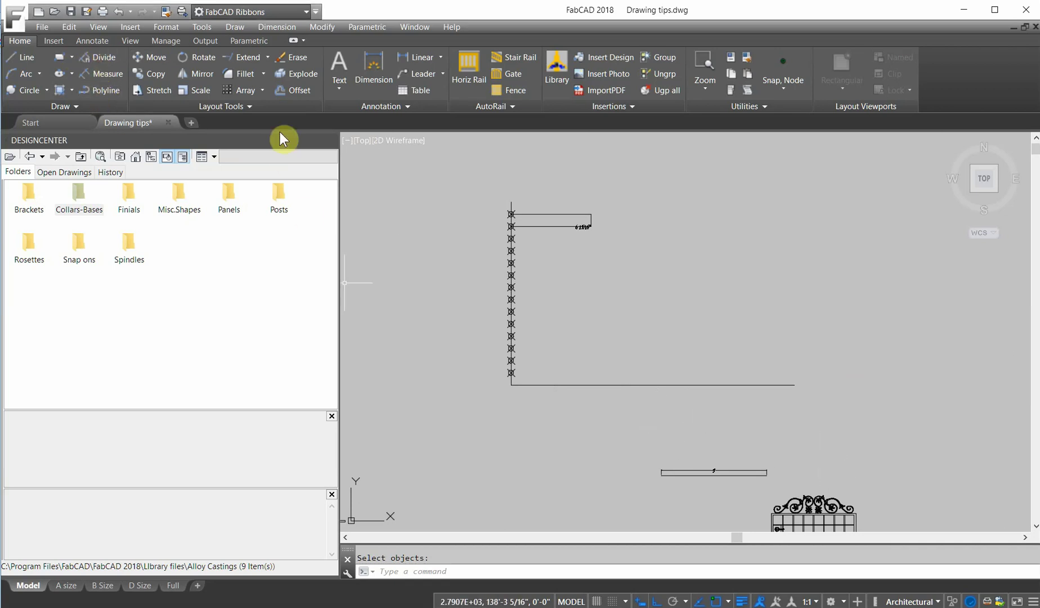
click(108, 57)
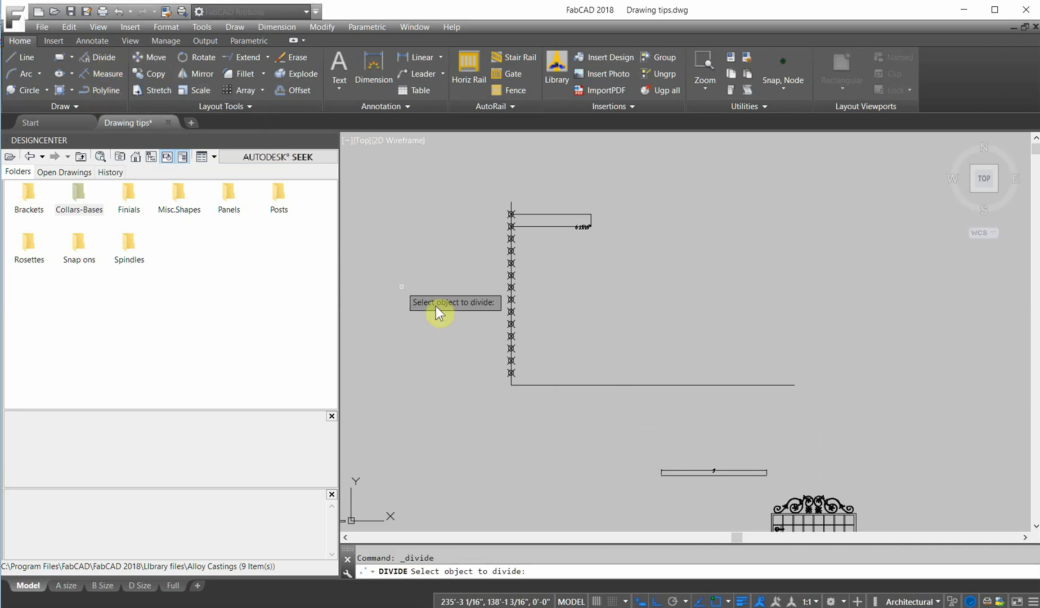
click(662, 387)
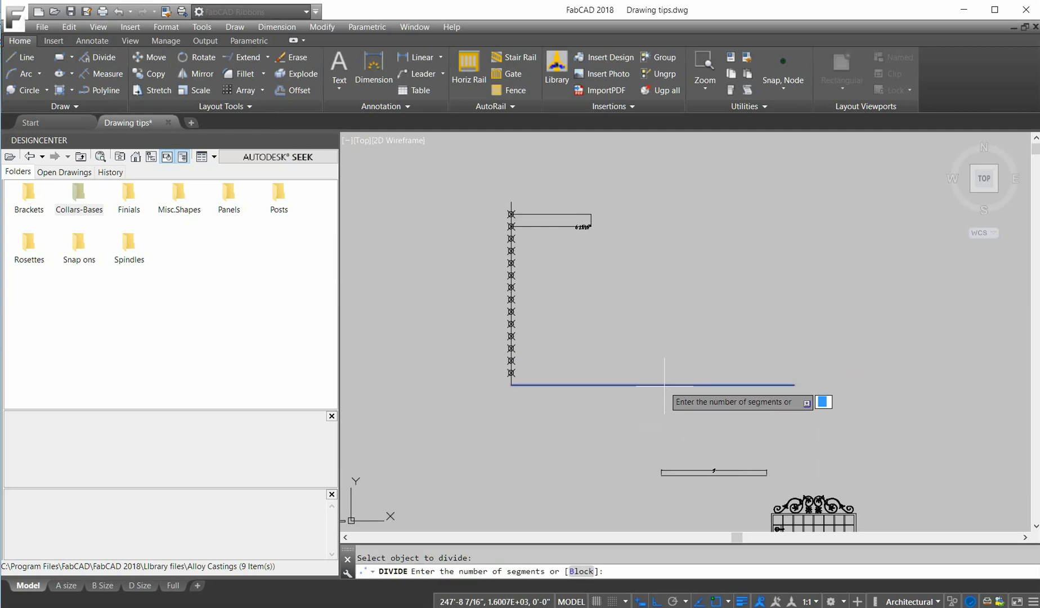
text(14)
key(Return)
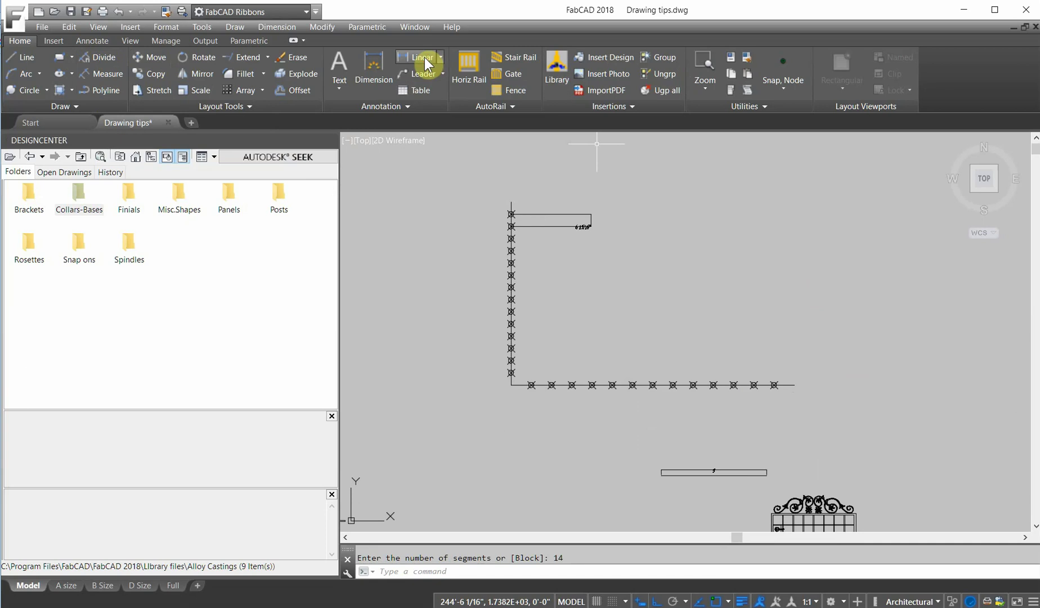
- Dimension the 11 1/2" gap between the first two bottom markers, placed below the rail
click(424, 58)
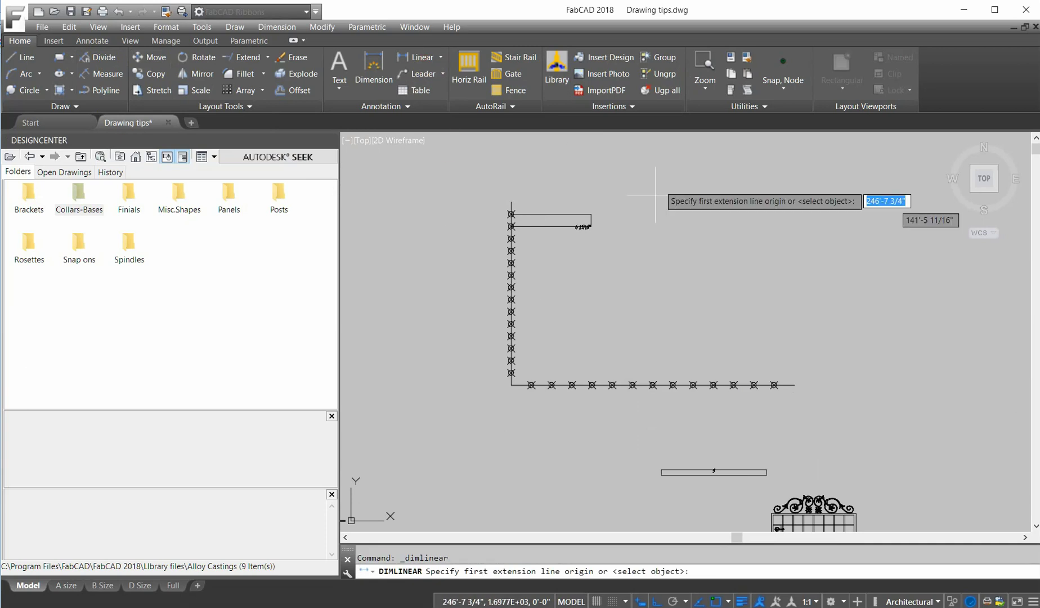
click(783, 68)
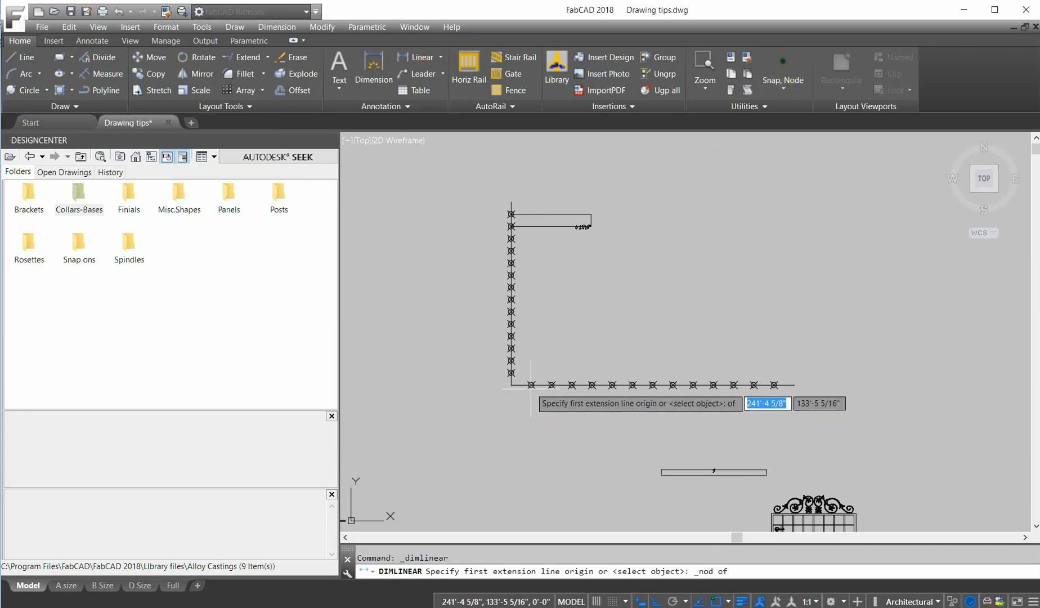
click(531, 386)
click(781, 67)
click(552, 385)
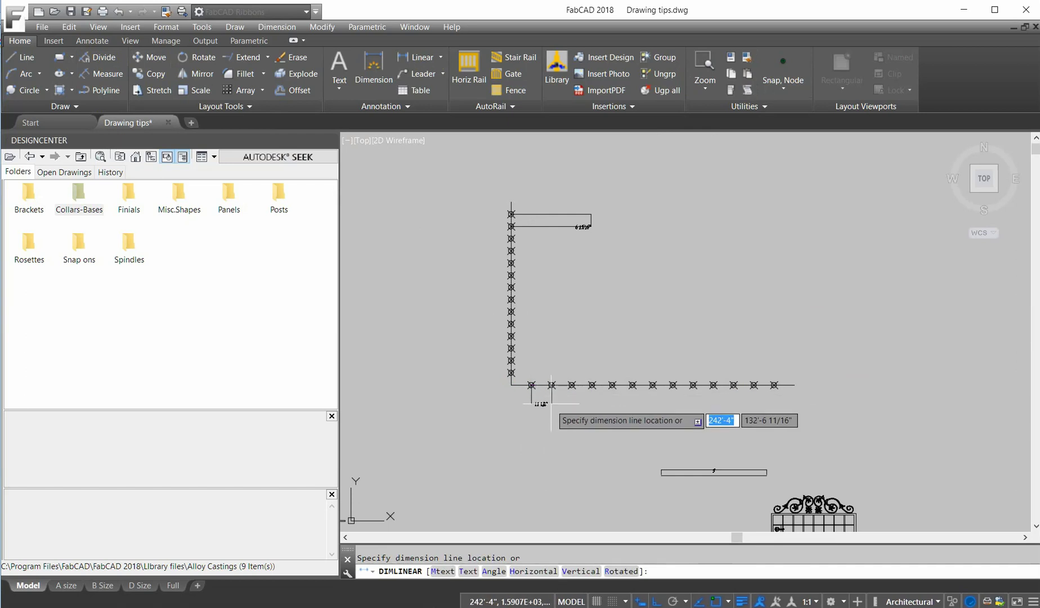
click(540, 407)
scroll(541, 421, up, 8)
scroll(537, 435, down, 6)
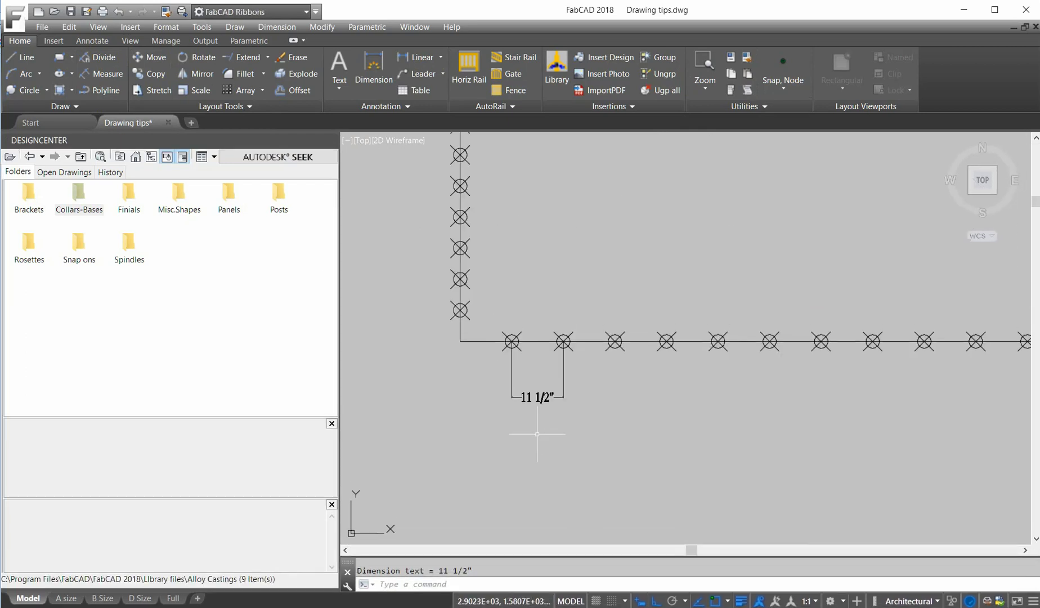
- Draw a short horizontal line to the right from the corner post's node
scroll(516, 388, down, 1)
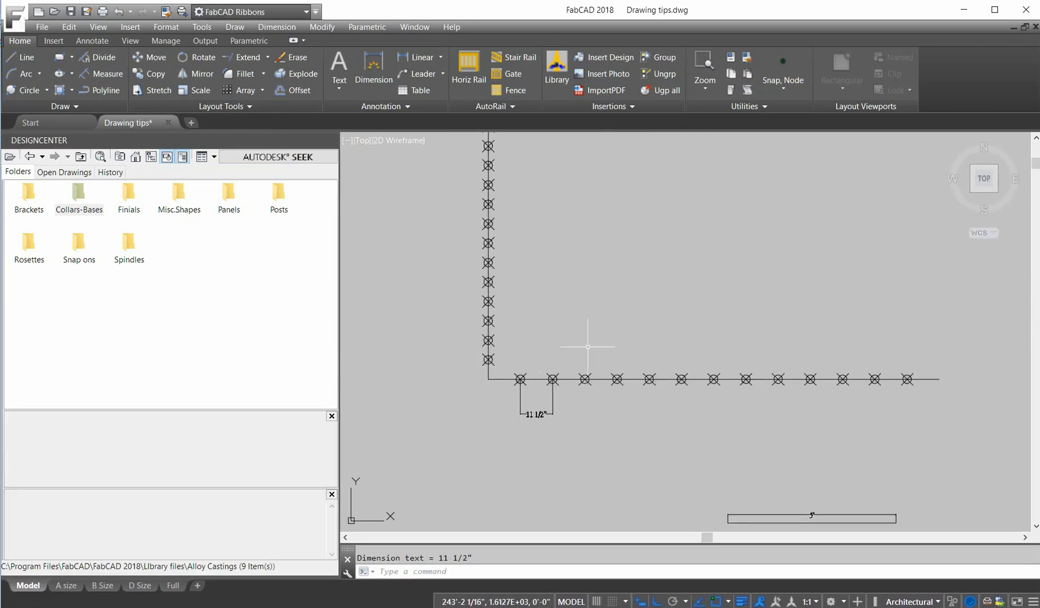
click(27, 57)
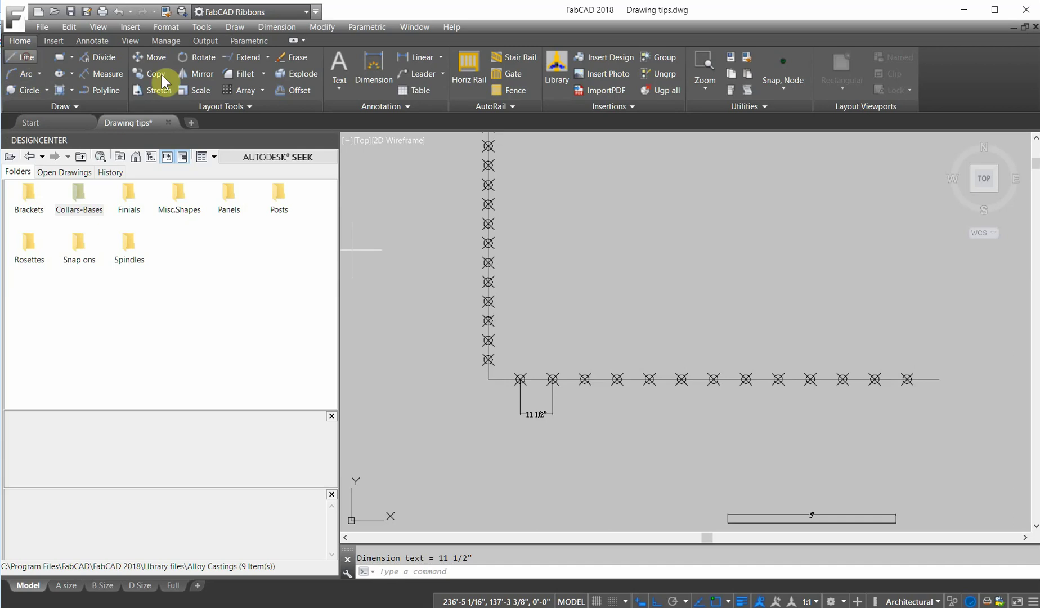
click(488, 359)
click(557, 359)
key(Return)
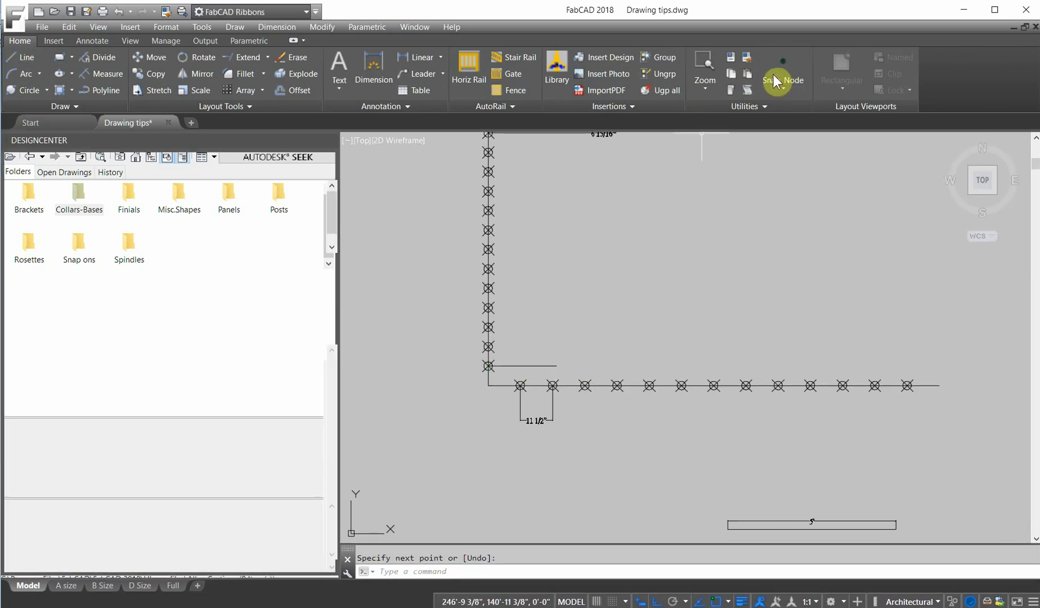
click(783, 73)
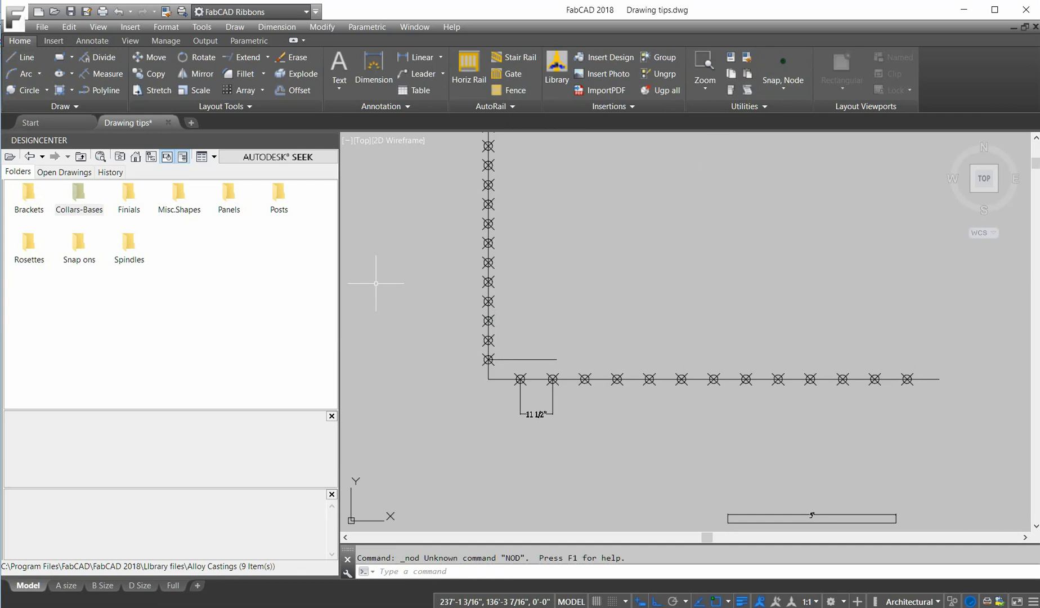
- Draw a short vertical line up from the rail's first marker node
click(26, 57)
click(784, 62)
click(521, 379)
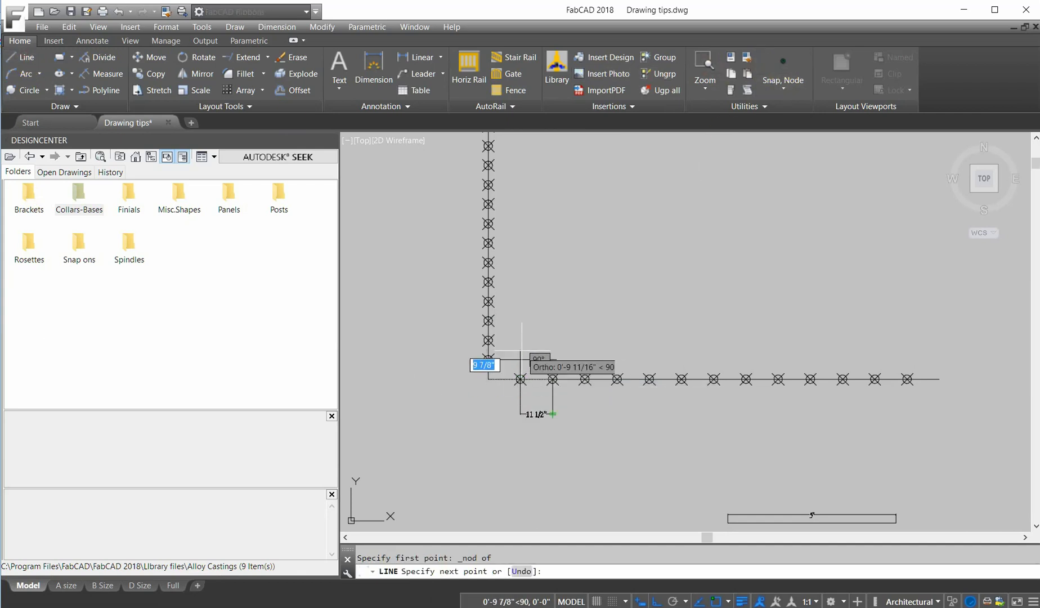
click(520, 344)
key(Return)
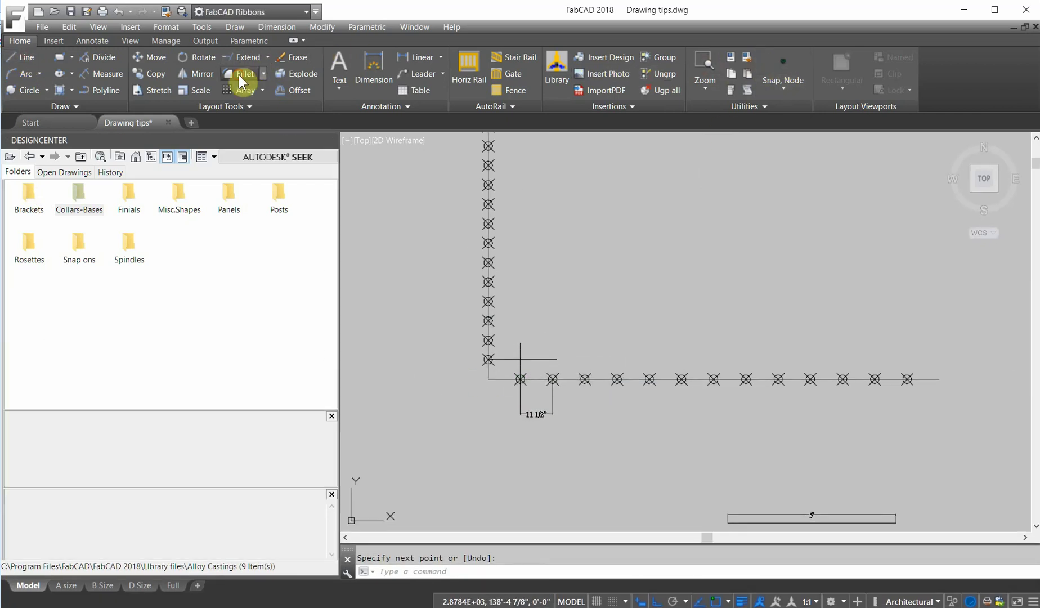
- Fillet the vertical and short horizontal lines into a closed corner
click(242, 79)
click(520, 369)
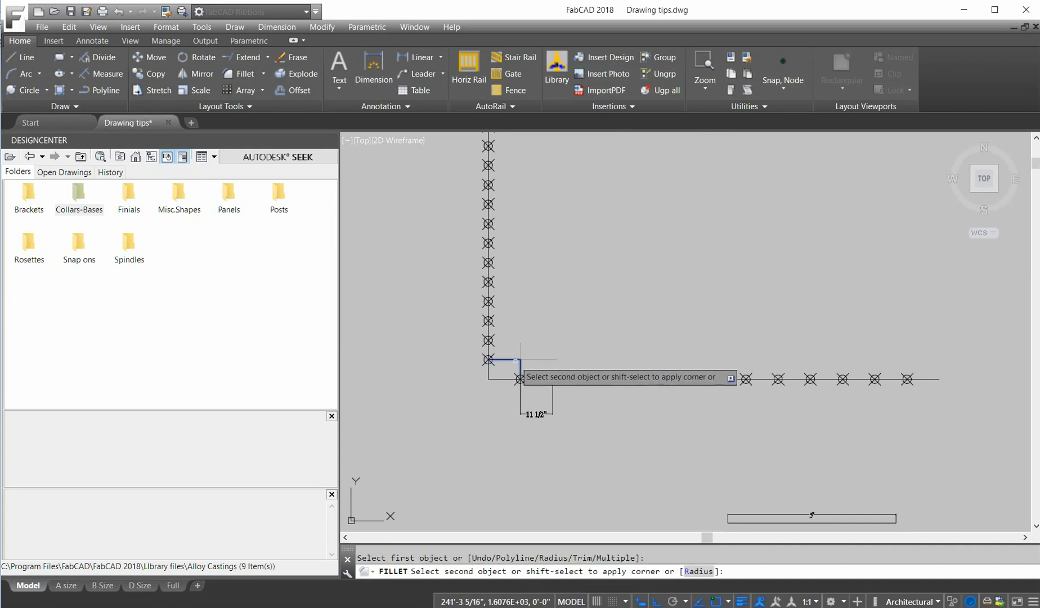
click(514, 360)
key(Return)
key(Escape)
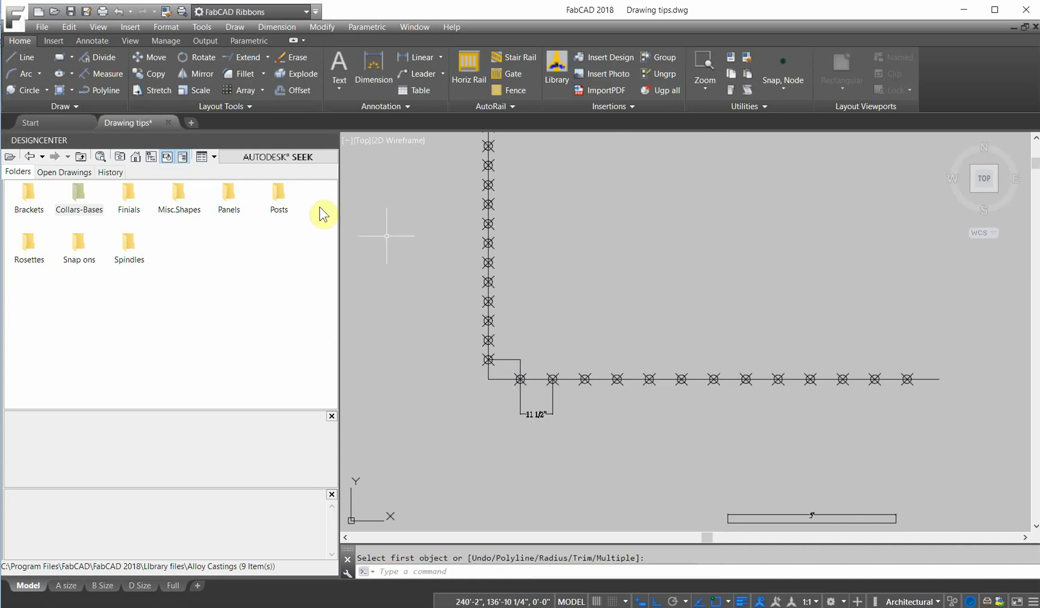
- Move the corner piece from its corner node up to the top post node
click(150, 57)
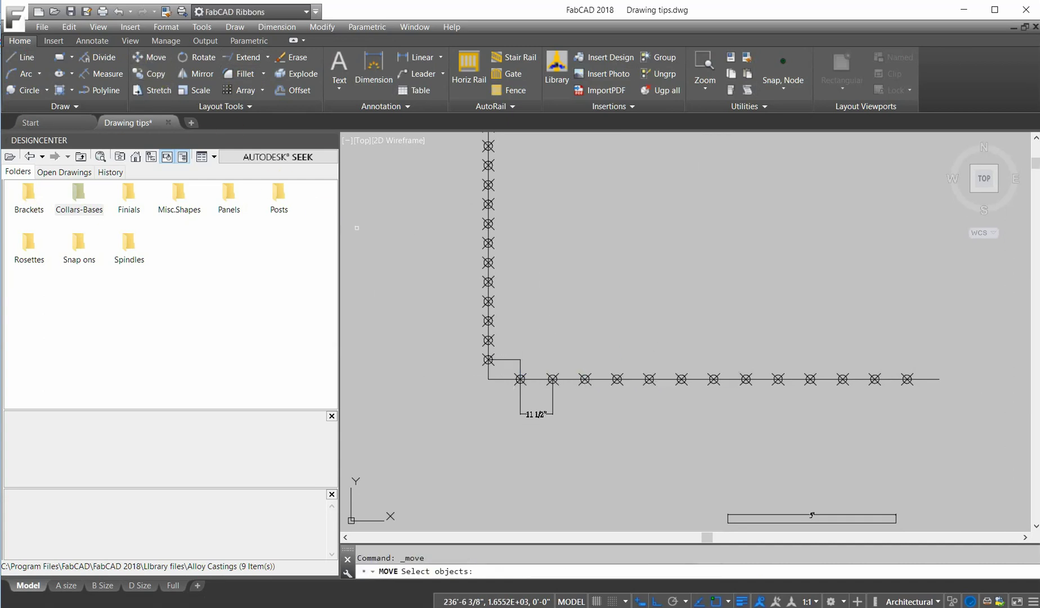
click(529, 363)
click(510, 352)
key(Return)
click(790, 57)
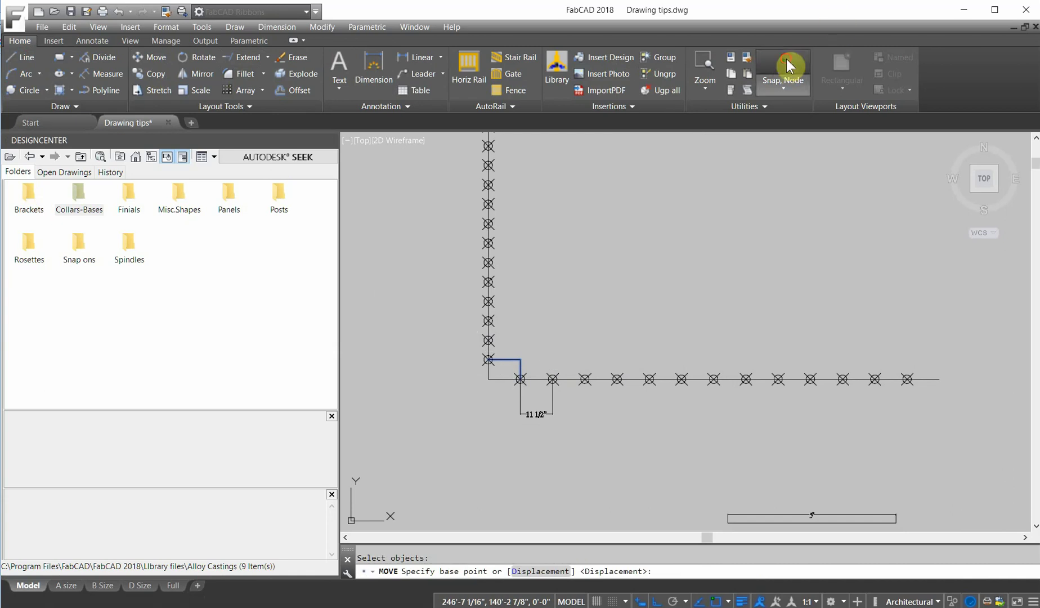
click(489, 359)
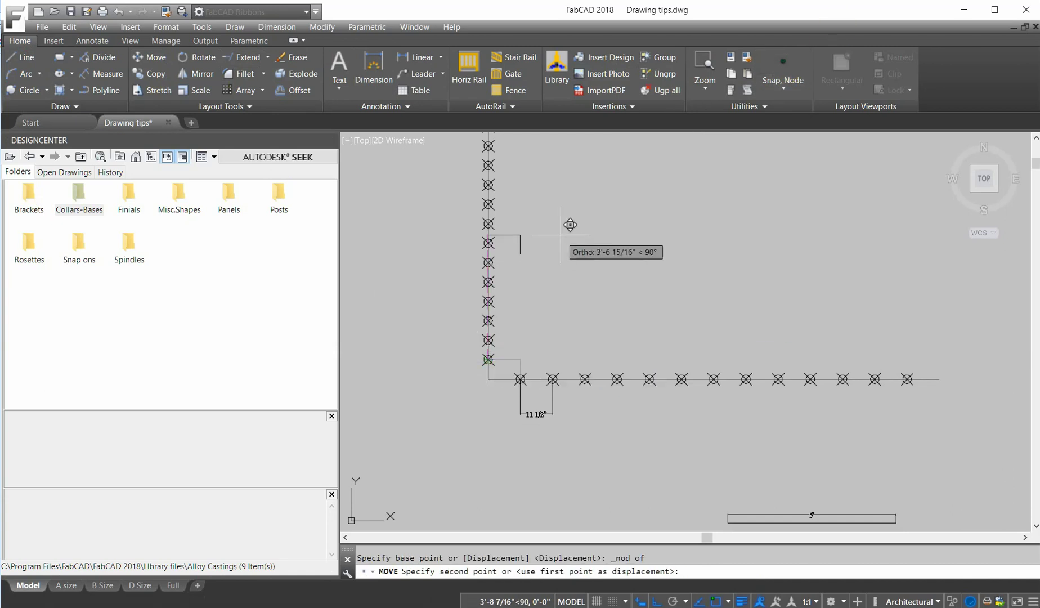
middle_drag(559, 230, 534, 378)
scroll(534, 379, down, 3)
click(780, 61)
click(489, 306)
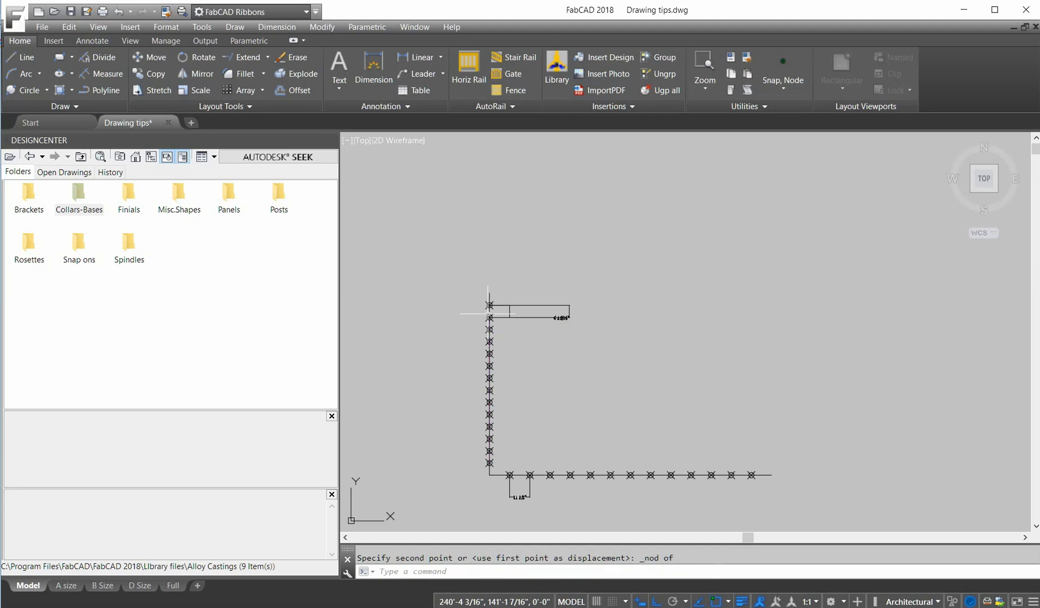
- Delete the 6 15/16" top dimension
key(space)
click(295, 57)
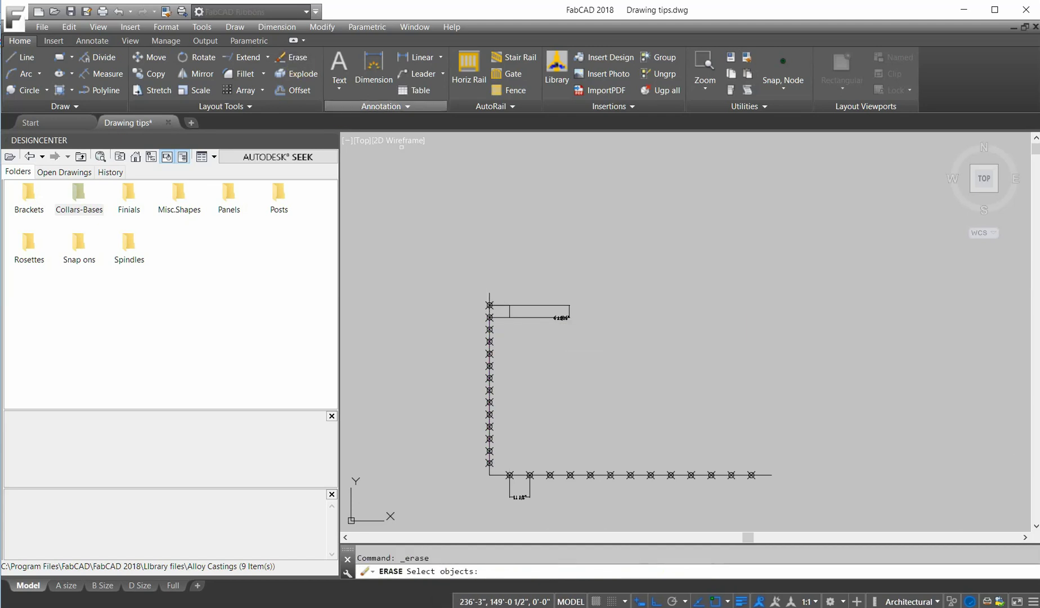
click(580, 338)
click(543, 276)
key(Return)
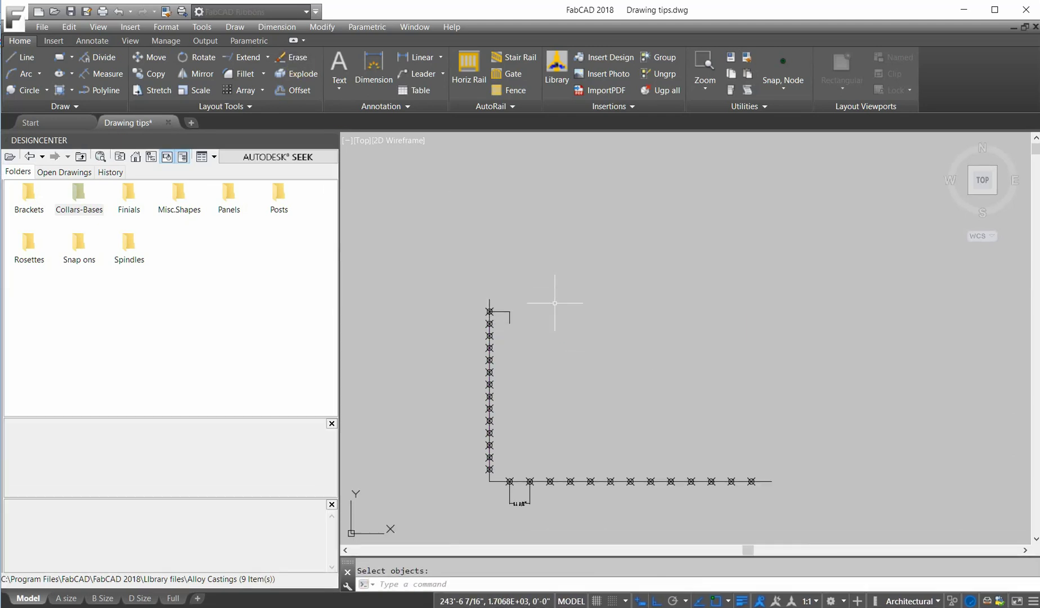
- Copy the two-line corner piece, using its corner endpoint as the base point
click(156, 74)
click(524, 331)
click(510, 305)
key(Return)
click(489, 312)
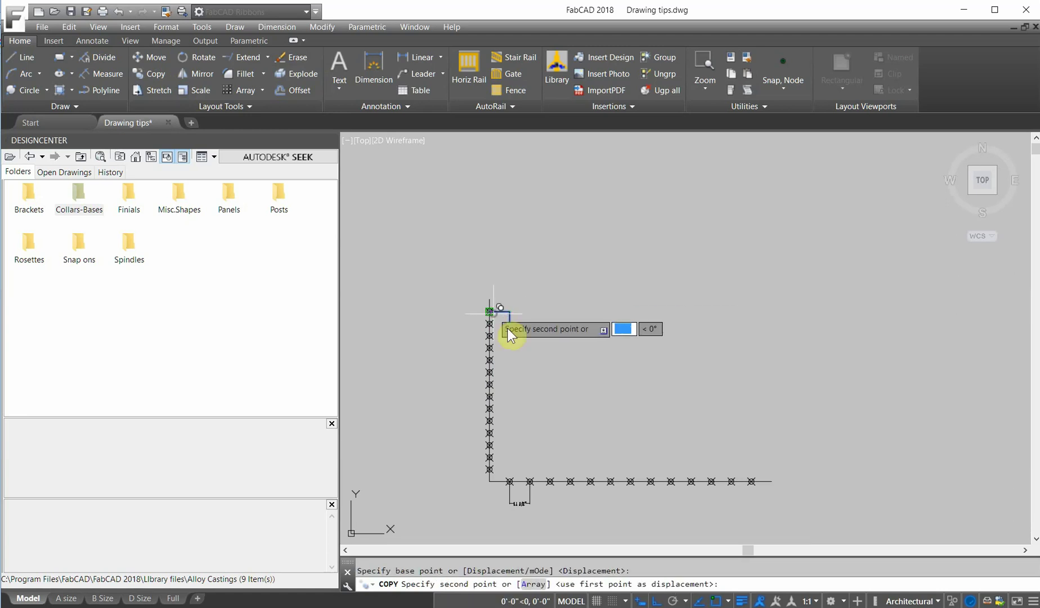
- Array the copy as 14 items down the diagonal to form the stepped line
text(a)
key(Return)
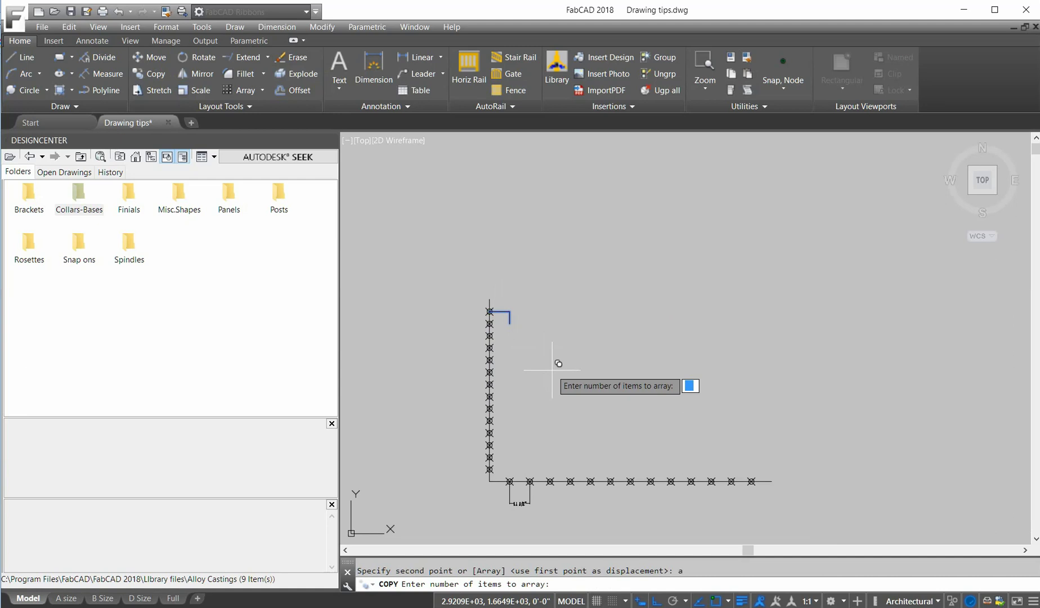
text(14)
key(Return)
click(511, 322)
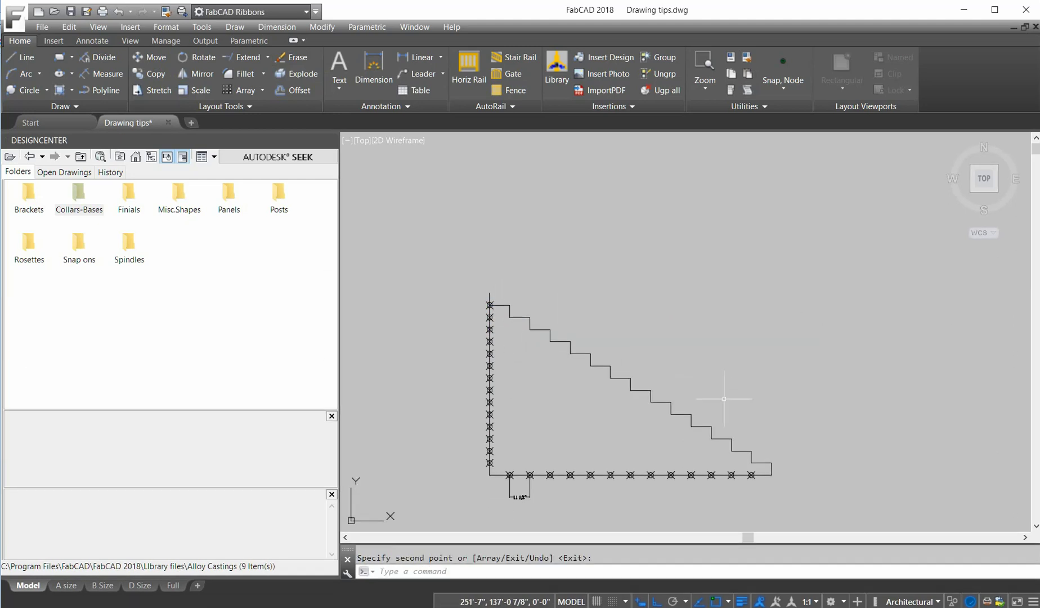
scroll(789, 483, up, 5)
scroll(751, 476, down, 5)
scroll(751, 476, down, 2)
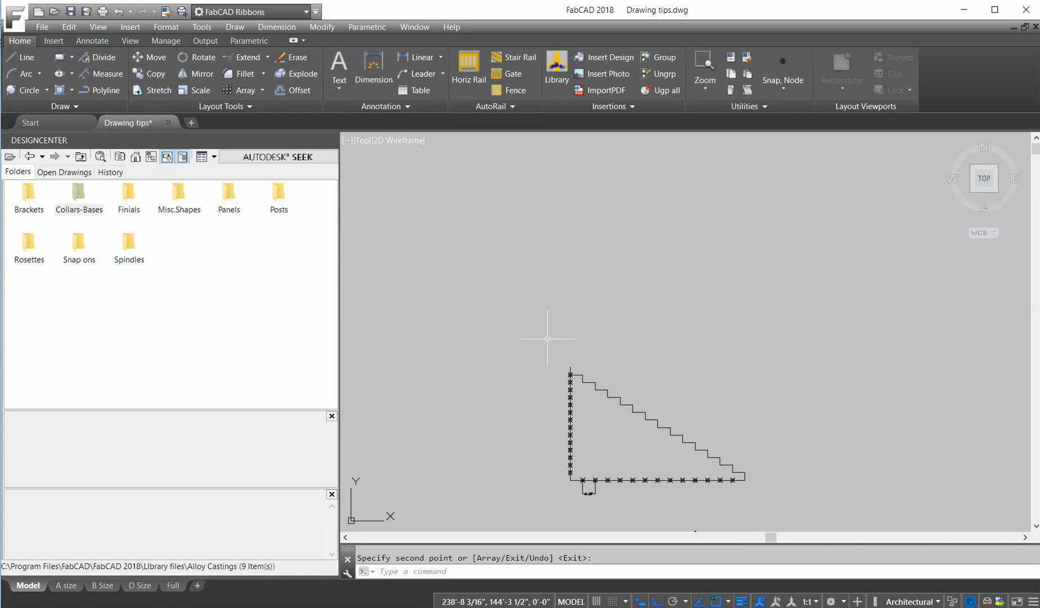
- Finish the copy and bring the gate area into view
middle_drag(837, 467, 757, 420)
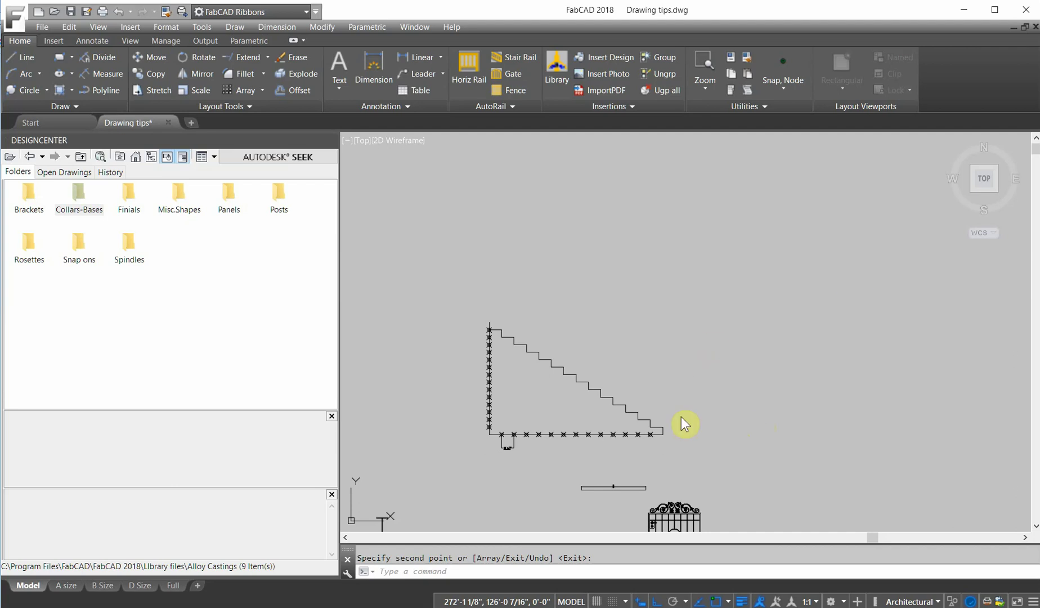
key(Return)
key(Return)
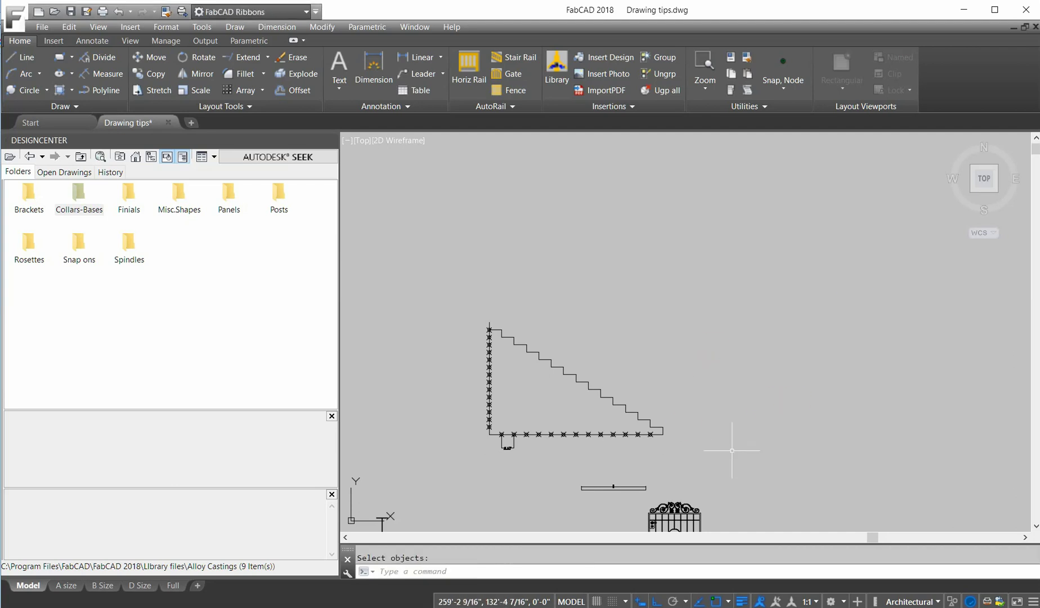
scroll(694, 462, down, 2)
middle_drag(692, 463, 677, 399)
scroll(668, 445, up, 5)
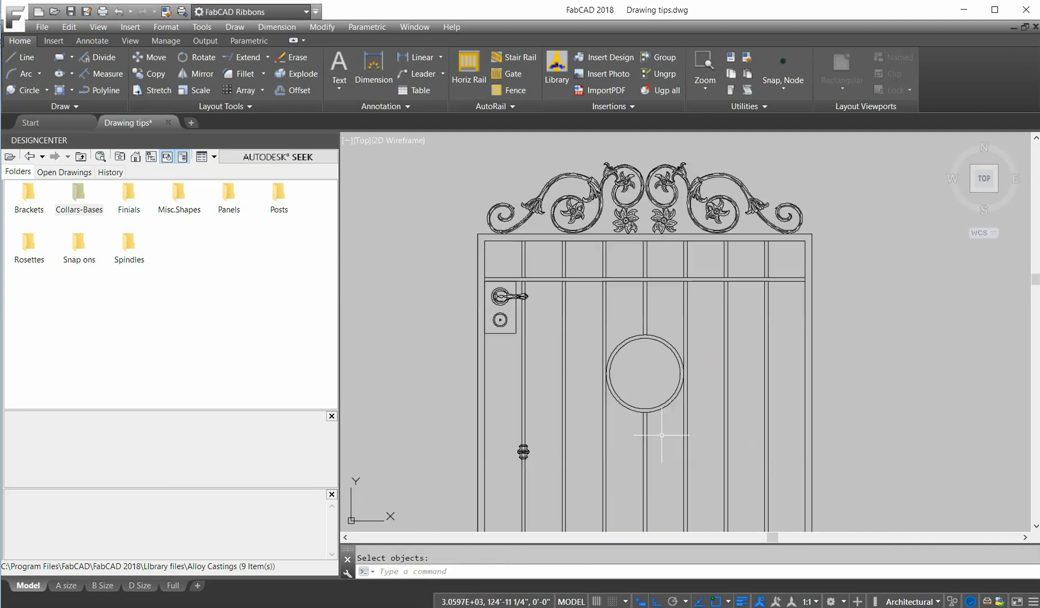
scroll(664, 337, down, 3)
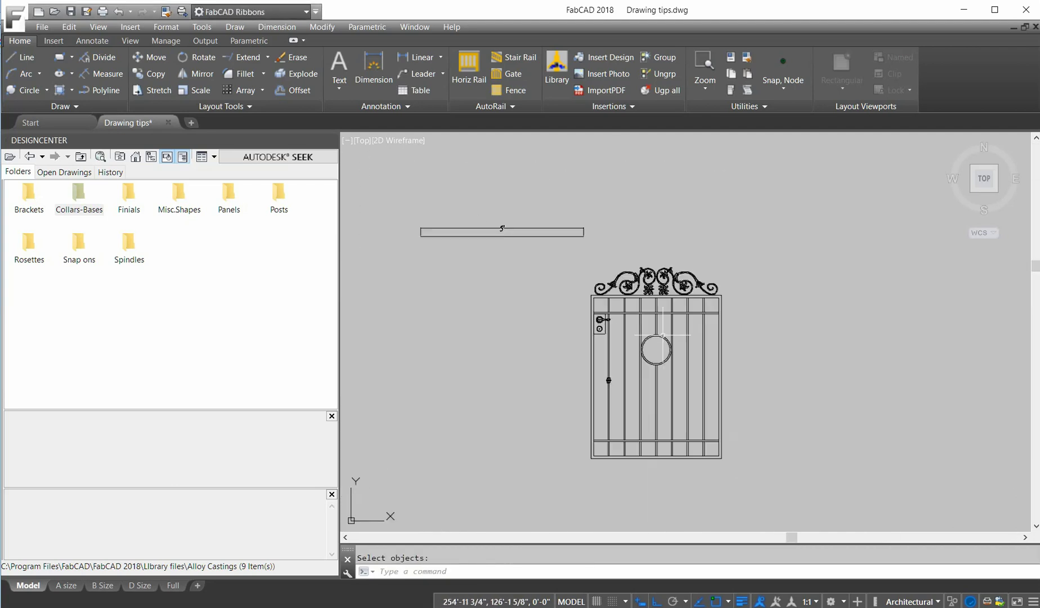
- Add a multiline text box with the letter 'K' below and right of the gate
click(340, 68)
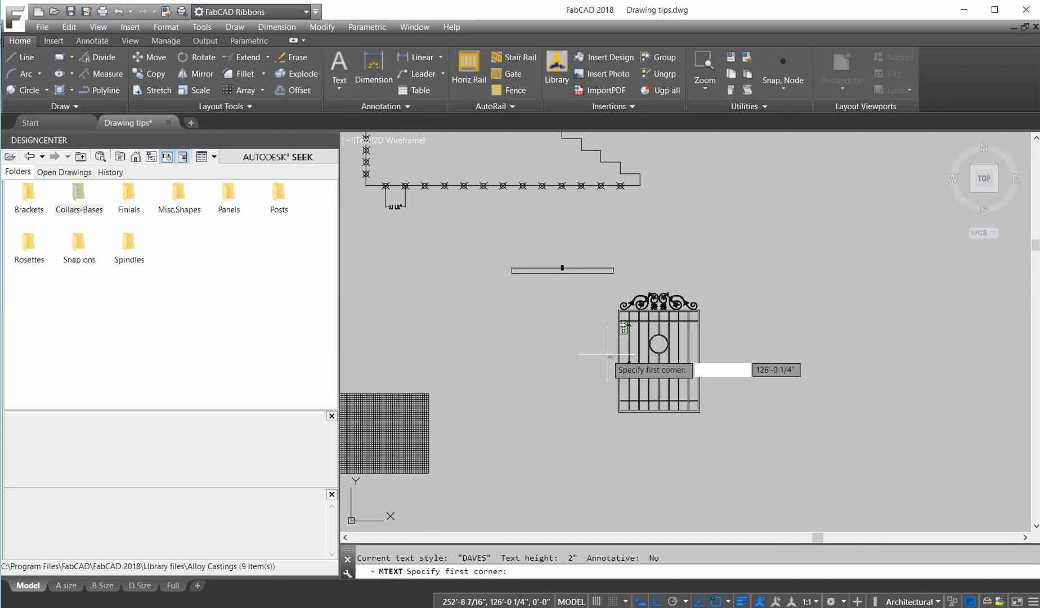
click(751, 450)
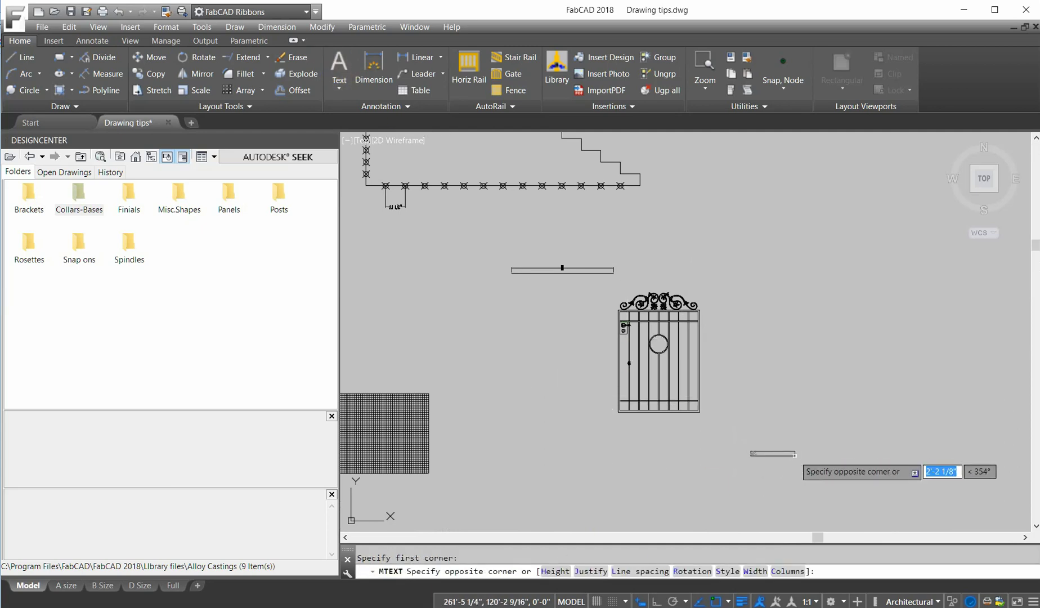
click(817, 469)
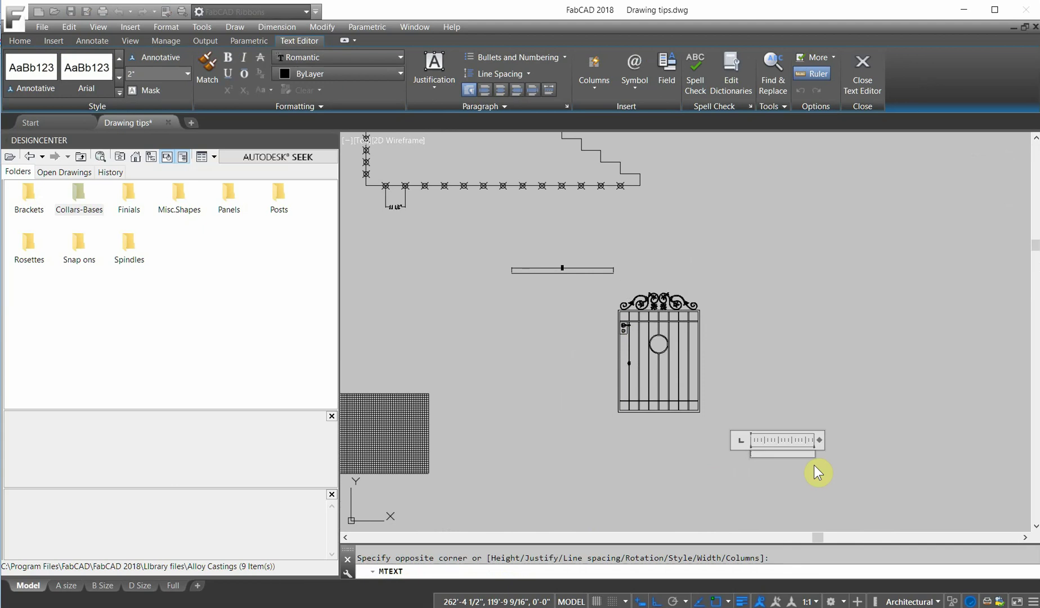
text(K)
click(847, 95)
- Export to the Metafile (*.wmf) format as Drawing tips.wmf
scroll(769, 442, up, 4)
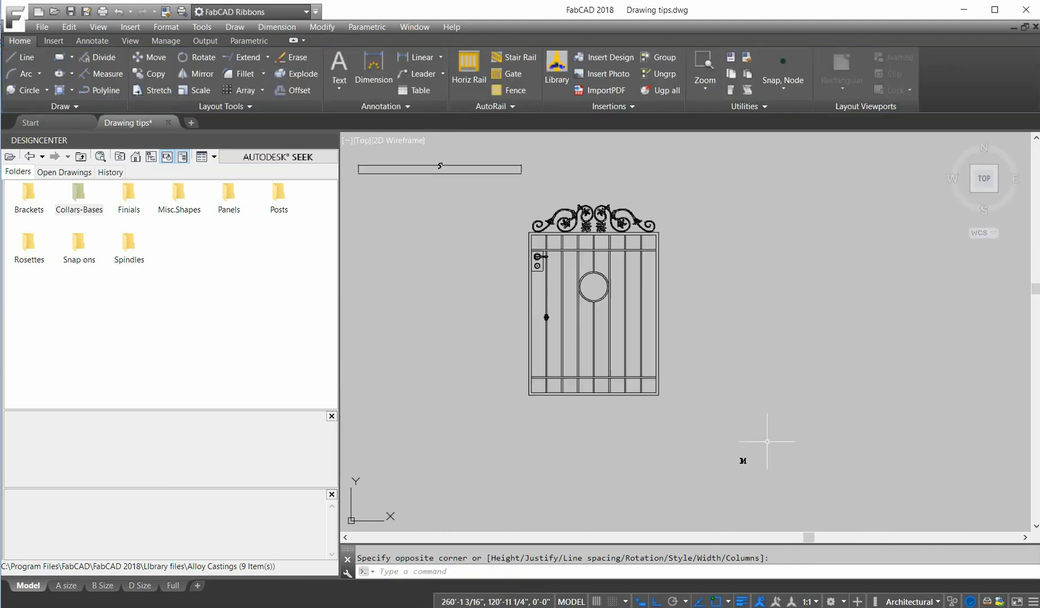
scroll(728, 433, down, 5)
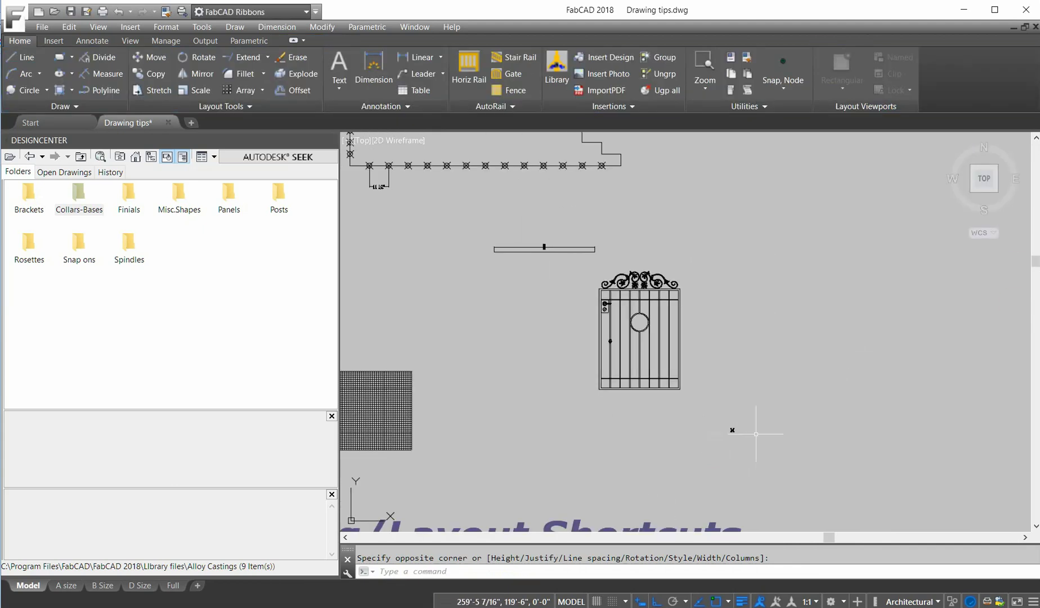
scroll(732, 433, up, 5)
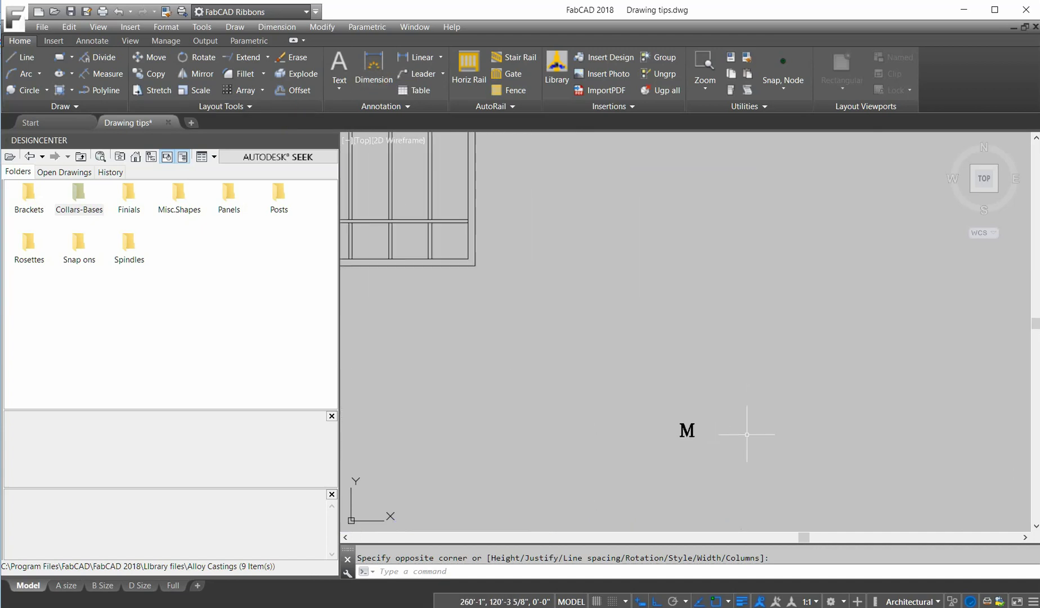
scroll(727, 434, up, 2)
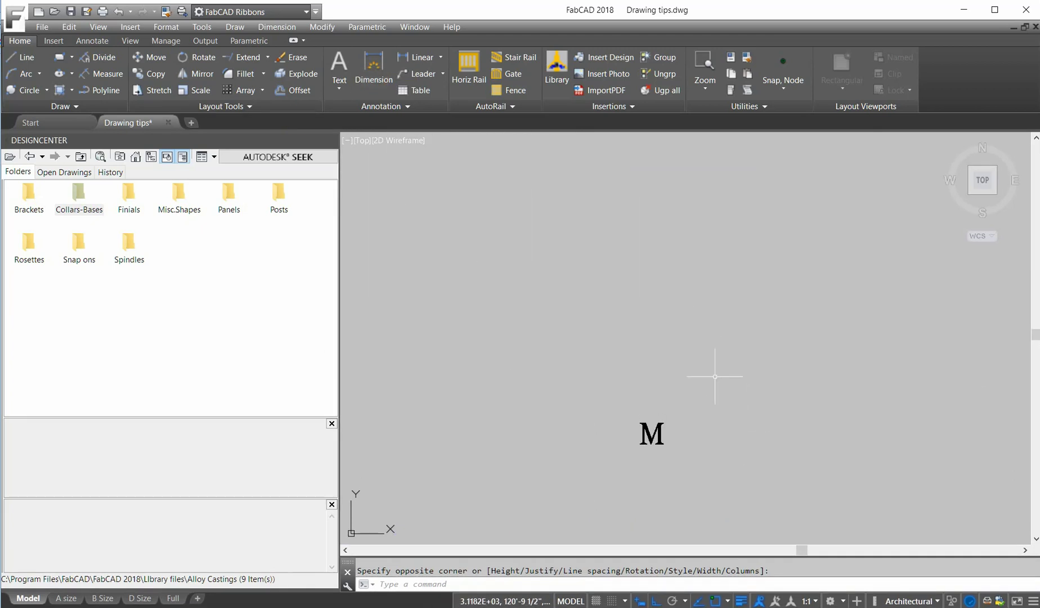
scroll(642, 338, down, 2)
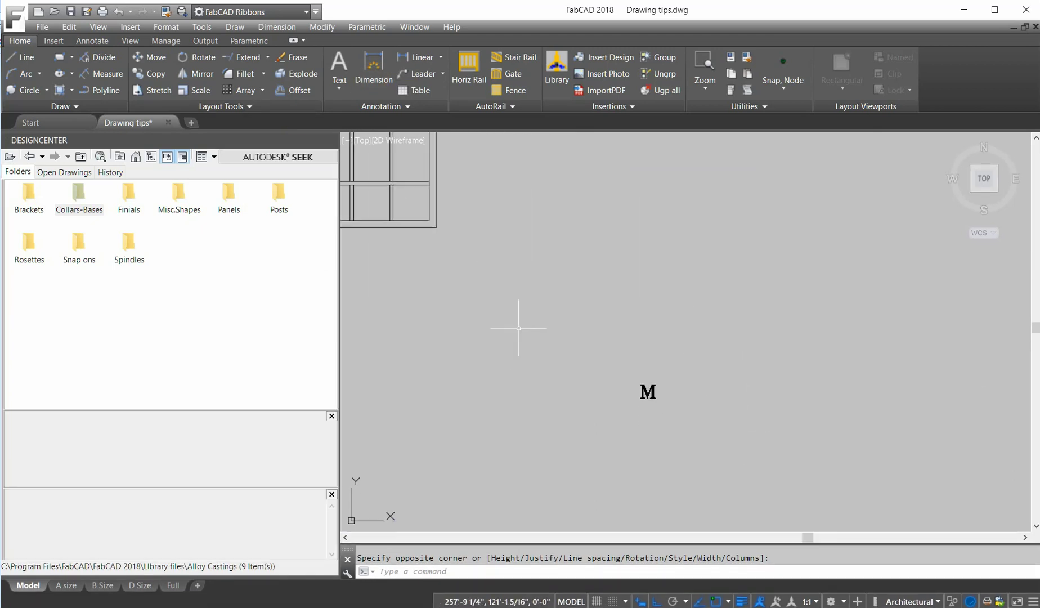
click(42, 27)
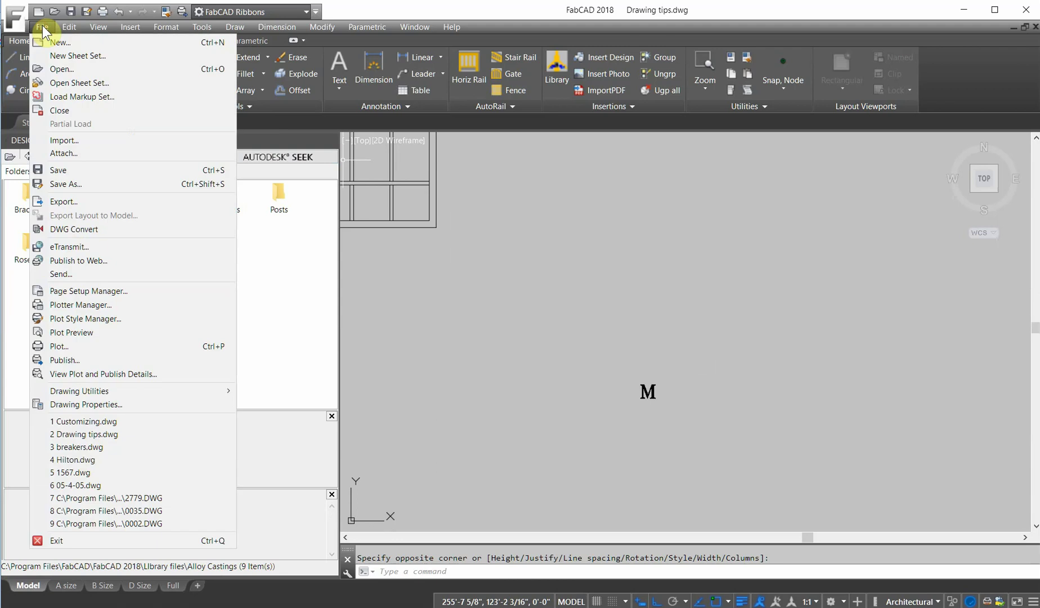
click(68, 201)
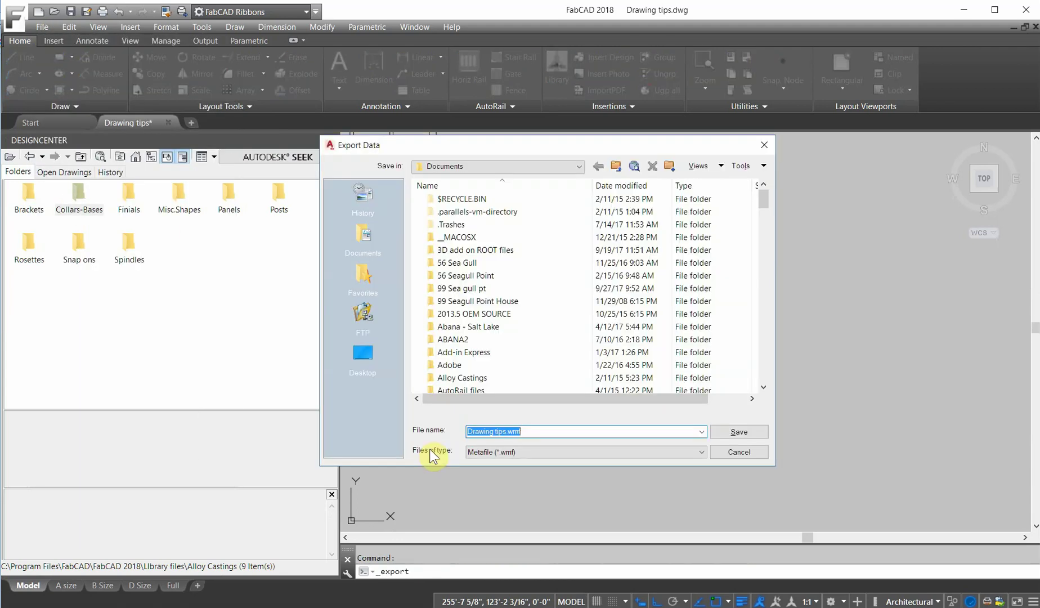
click(488, 455)
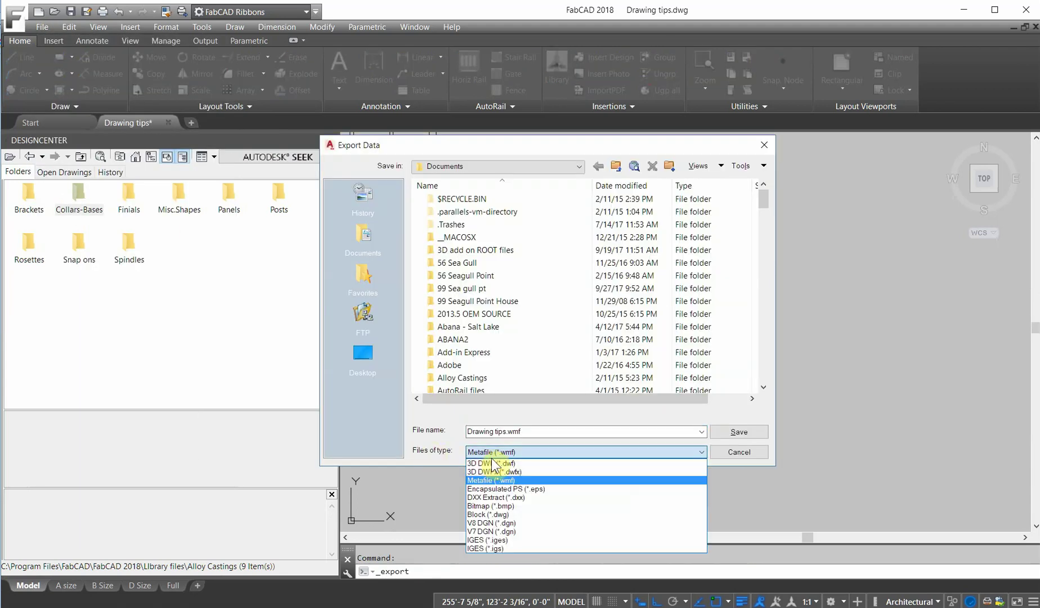
click(494, 481)
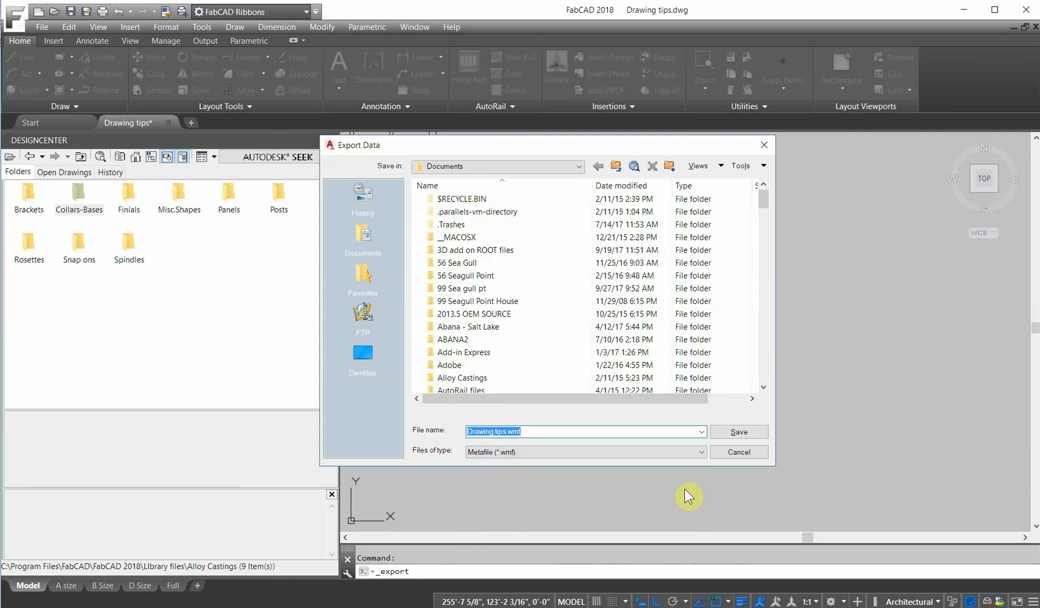
click(739, 431)
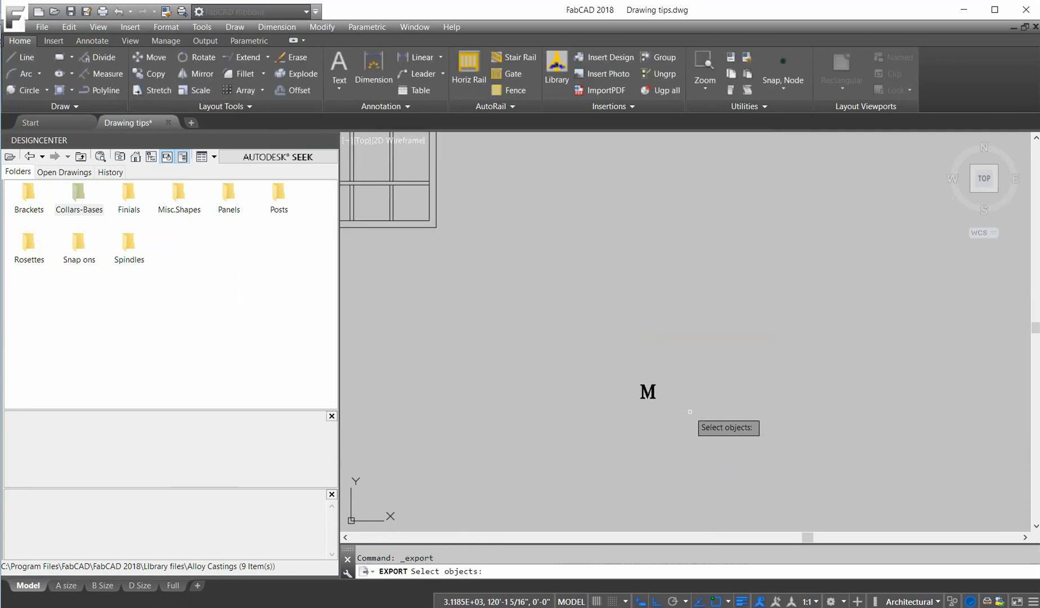
- Window-select the letter M as the object to export
click(673, 404)
click(630, 375)
key(Return)
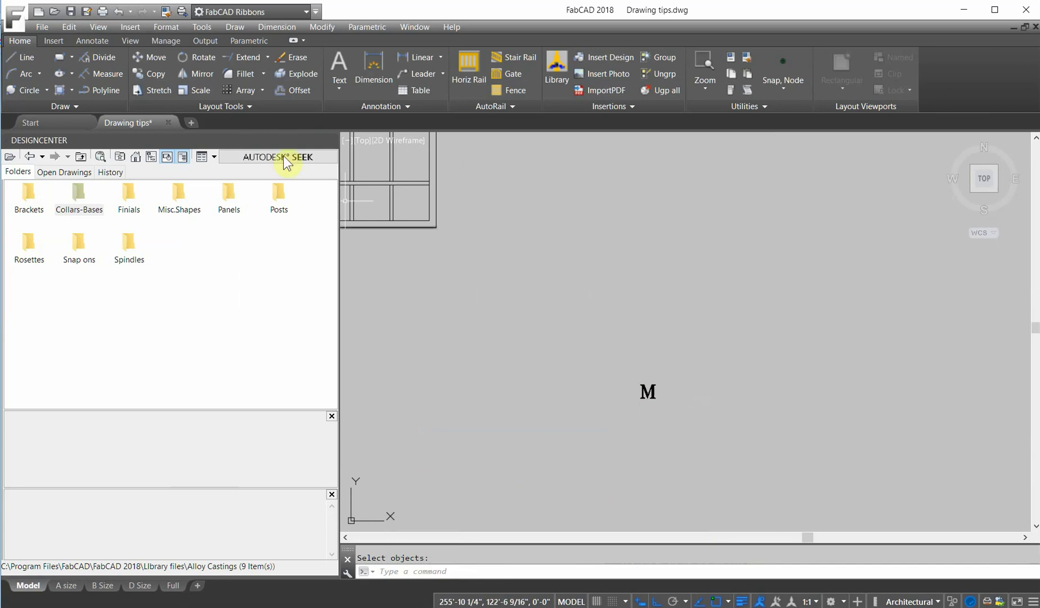
click(46, 27)
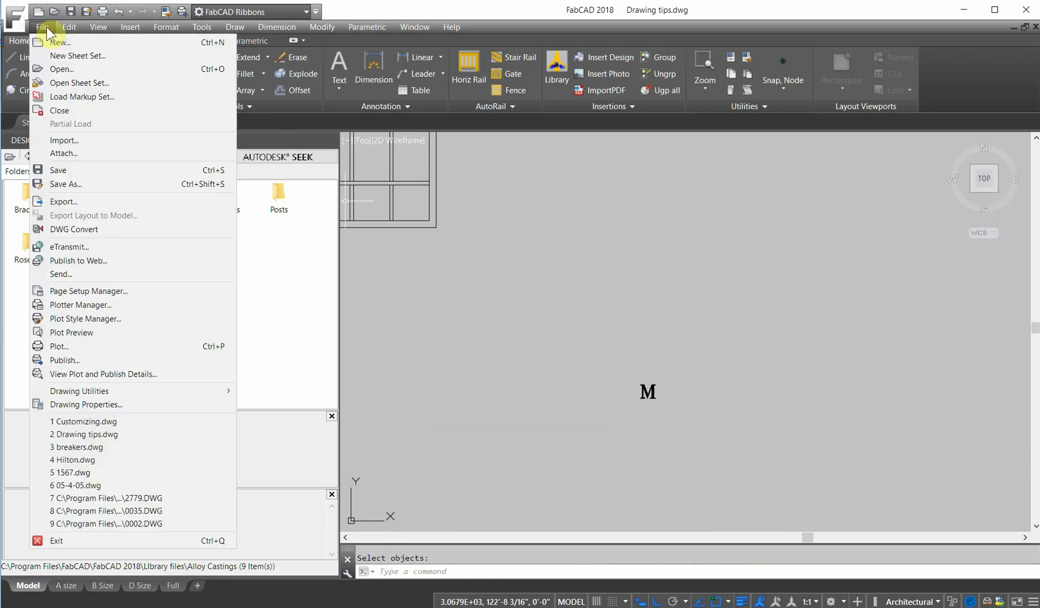
- Import Drawing tips.wmf and zoom in on the returned M, cancelling a stray selection
click(91, 143)
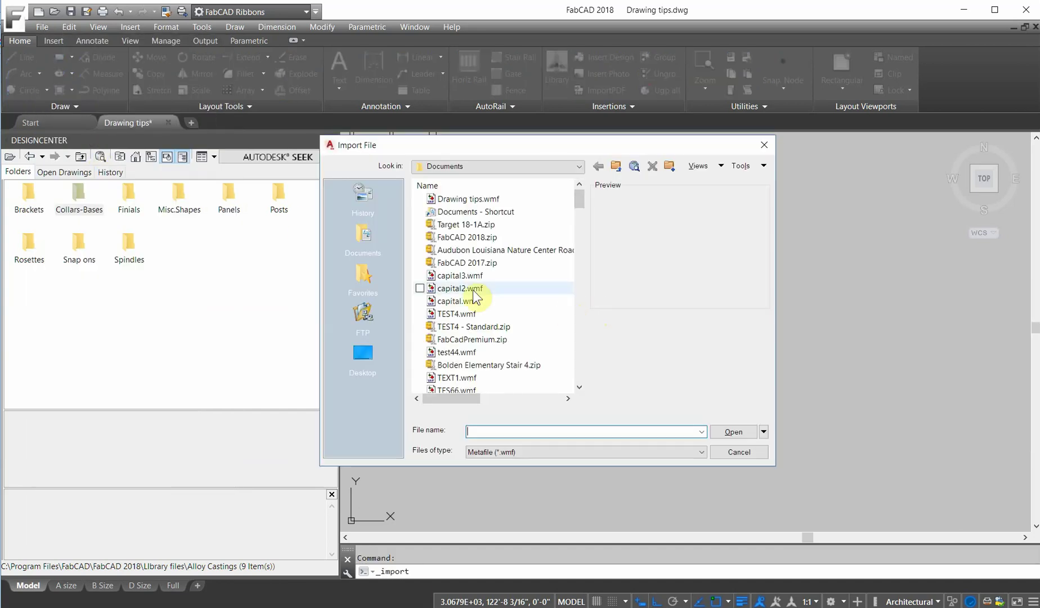
click(483, 203)
click(733, 433)
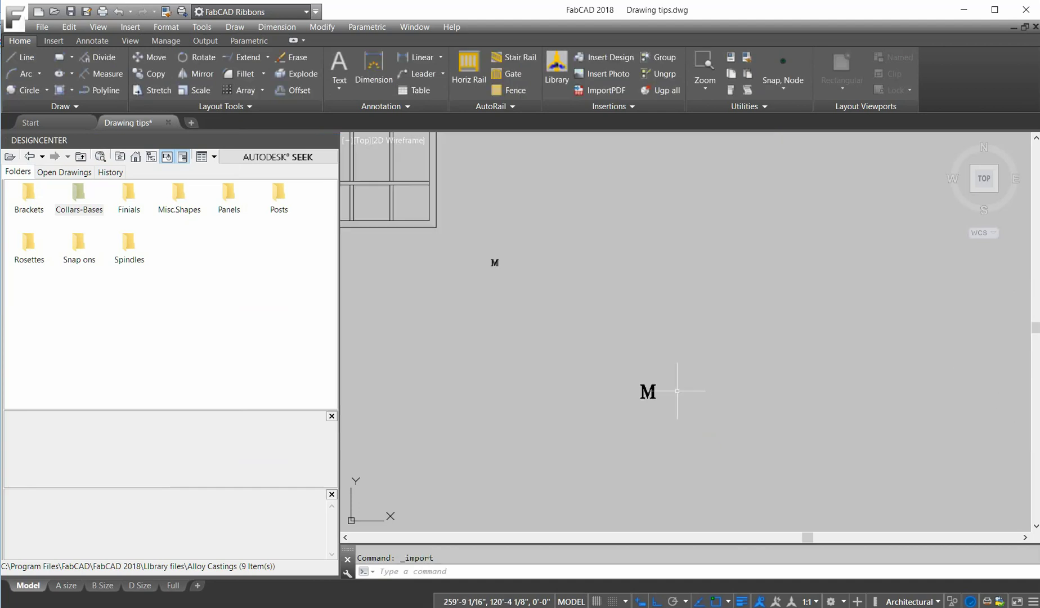
scroll(492, 252, up, 5)
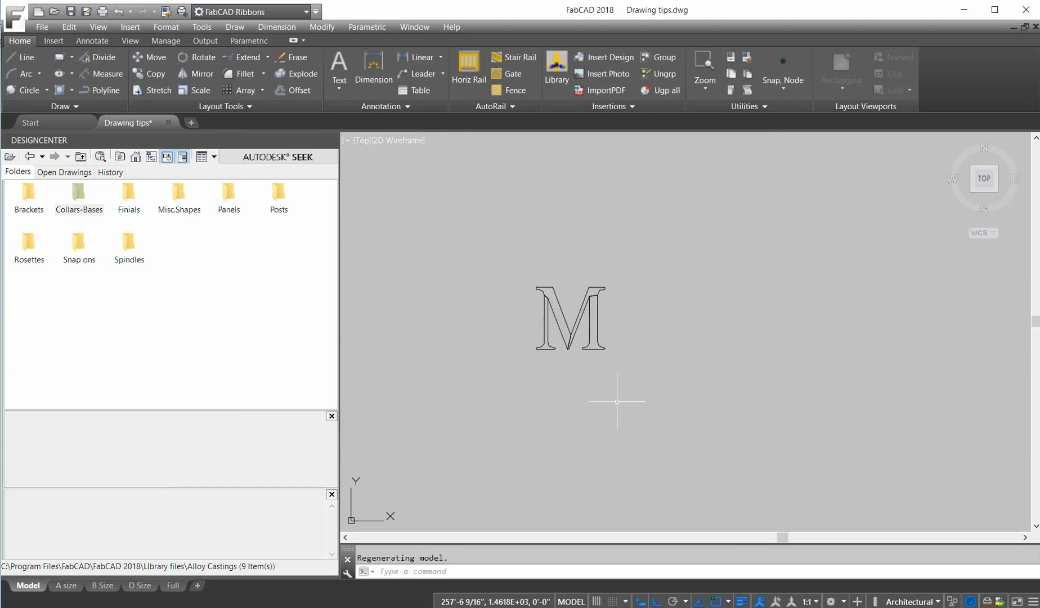
scroll(592, 305, up, 4)
click(601, 308)
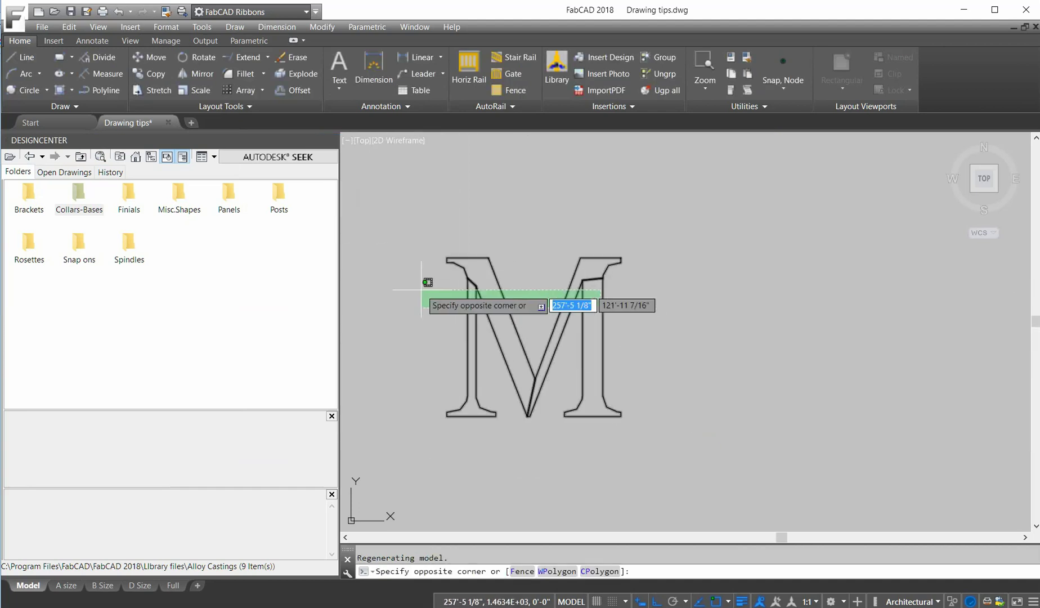
key(Escape)
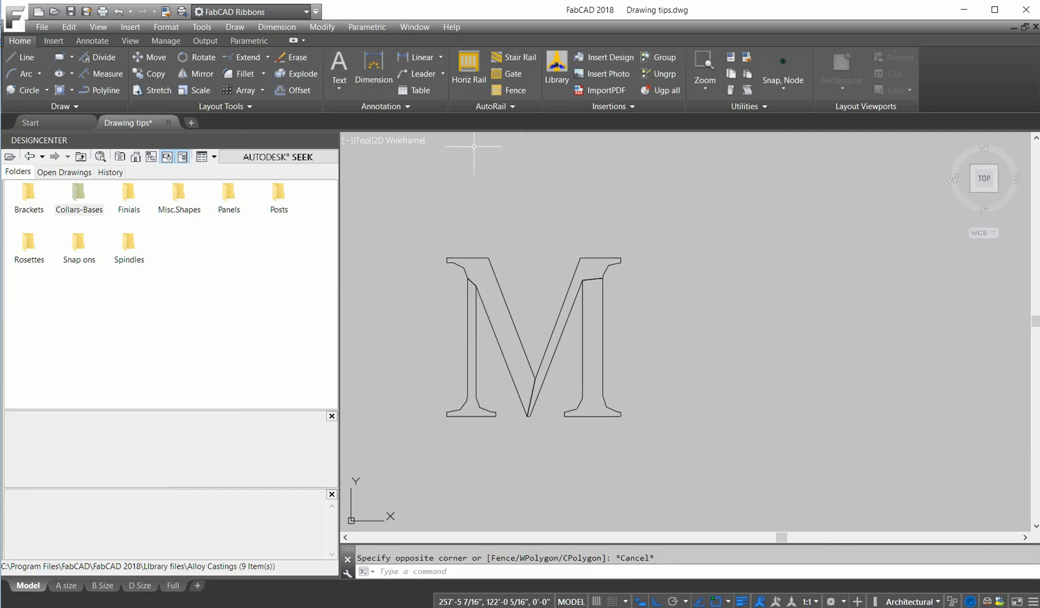
- Explode the imported M into separate line pieces
click(294, 74)
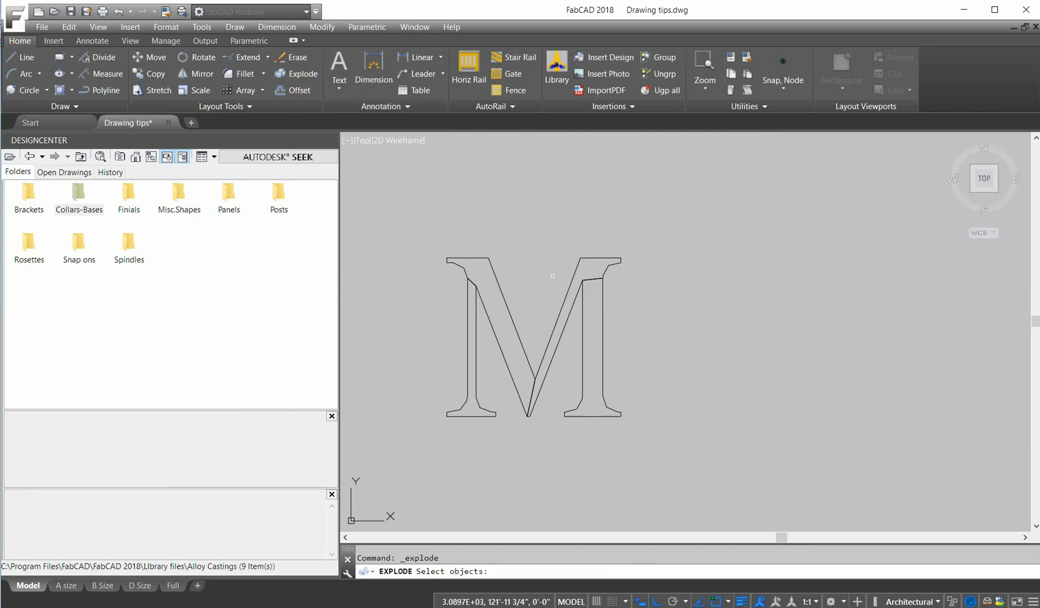
click(640, 412)
click(396, 213)
key(Return)
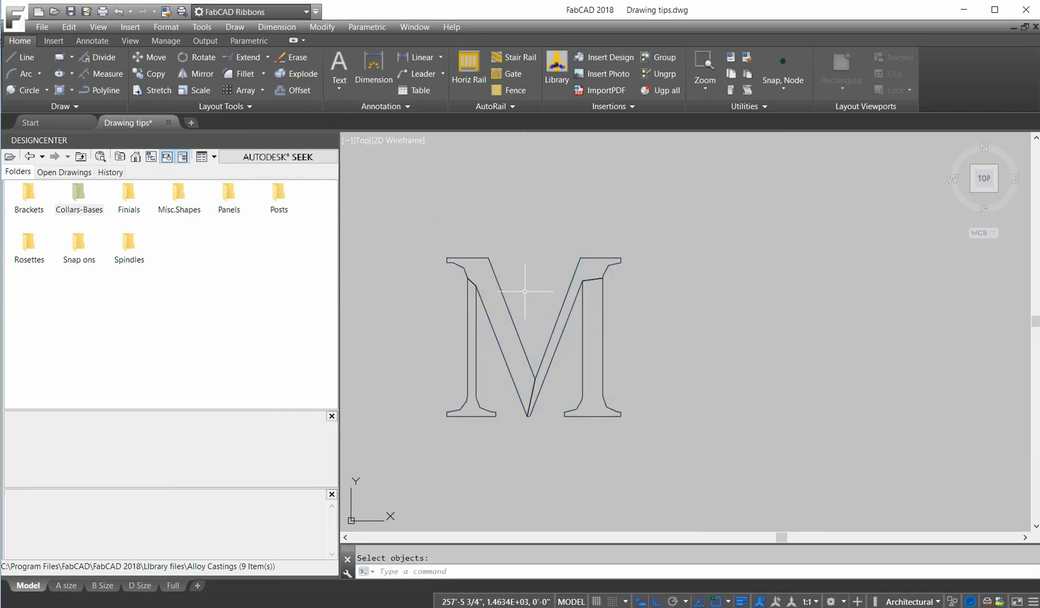
click(292, 78)
click(678, 428)
click(426, 192)
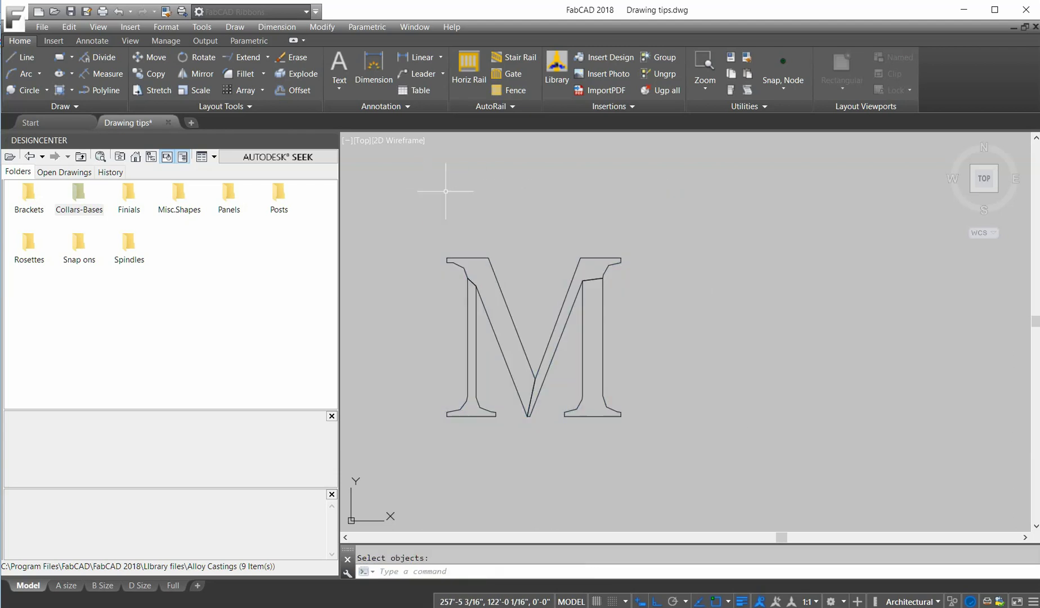
- Erase the stray inner diagonal line and the short top-right segment from the M
click(293, 57)
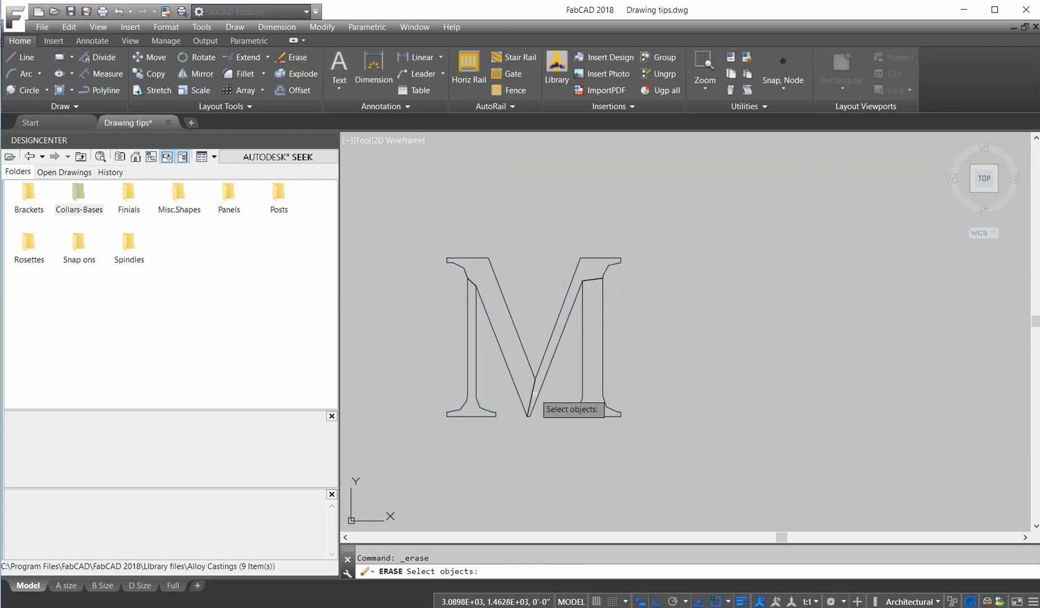
click(534, 394)
click(527, 408)
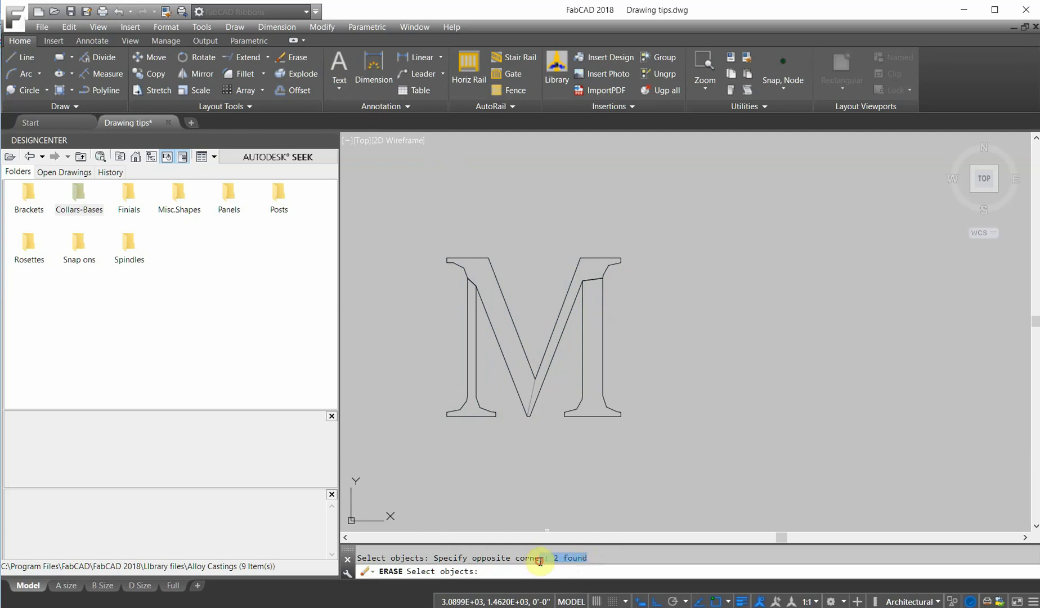
key(Return)
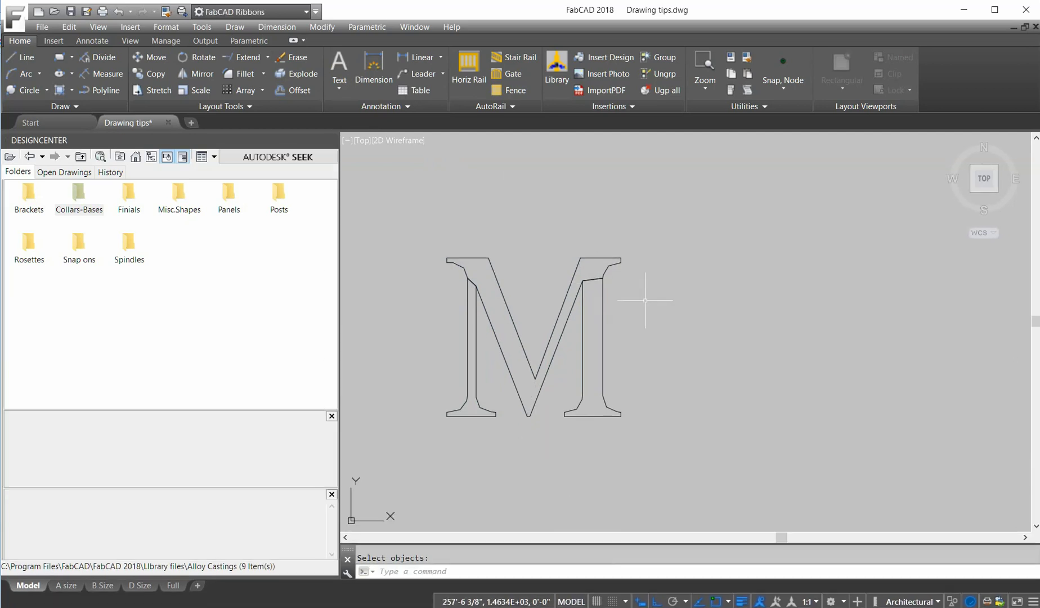
key(Return)
click(634, 291)
click(592, 263)
key(Return)
key(Return)
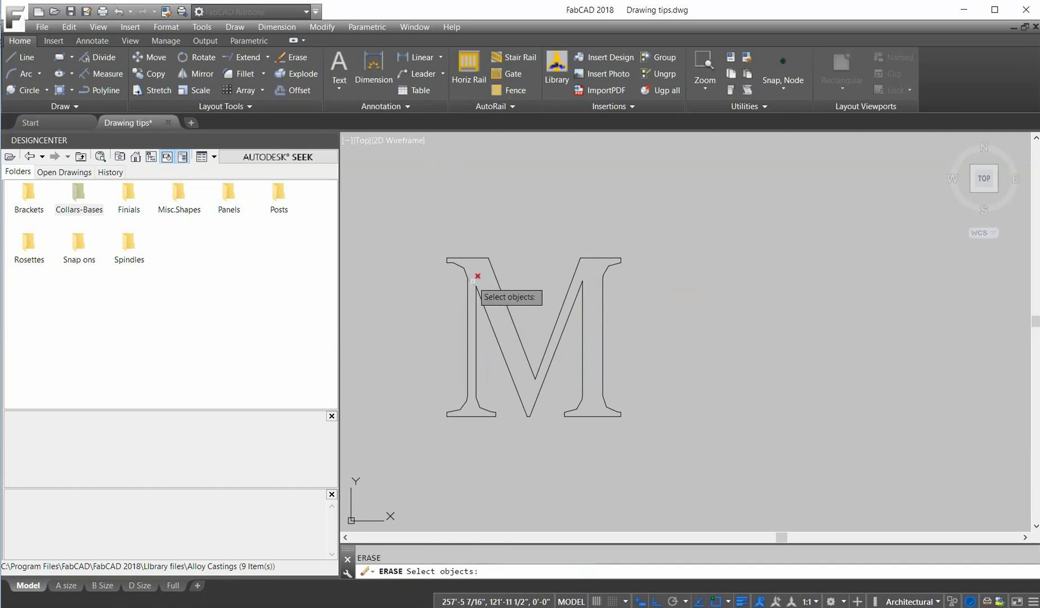
key(Return)
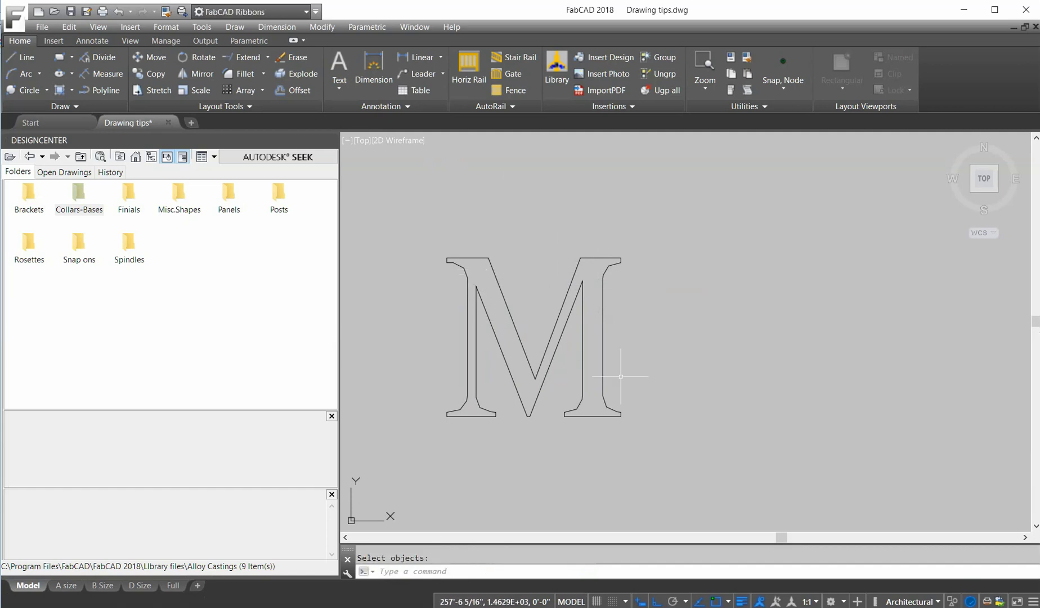
- Join the M's 37 outline segments into one polyline with the Layout Tools Join command
click(249, 106)
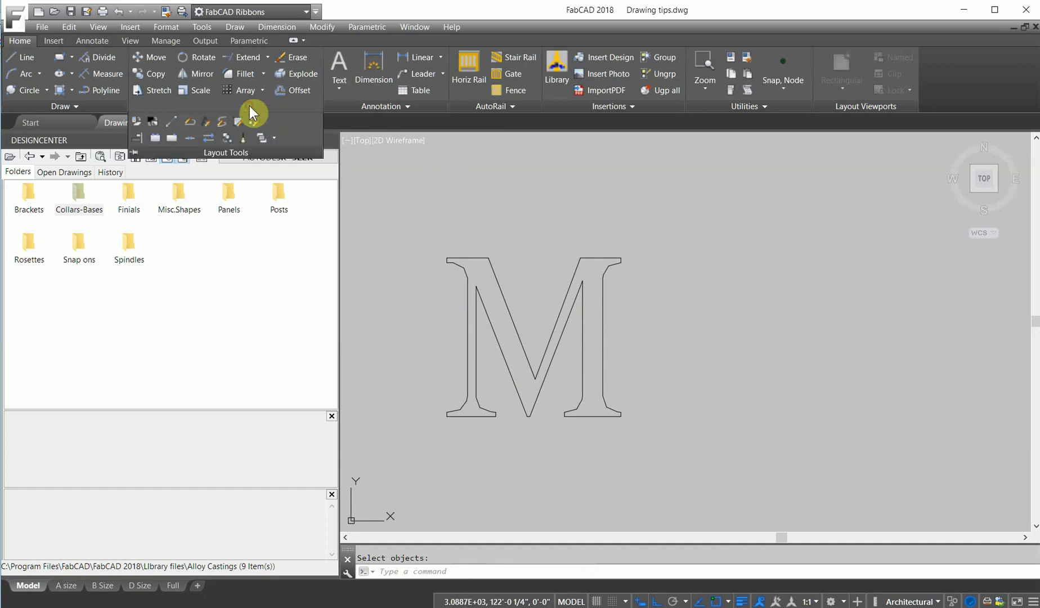
click(193, 138)
click(664, 448)
click(425, 220)
key(Return)
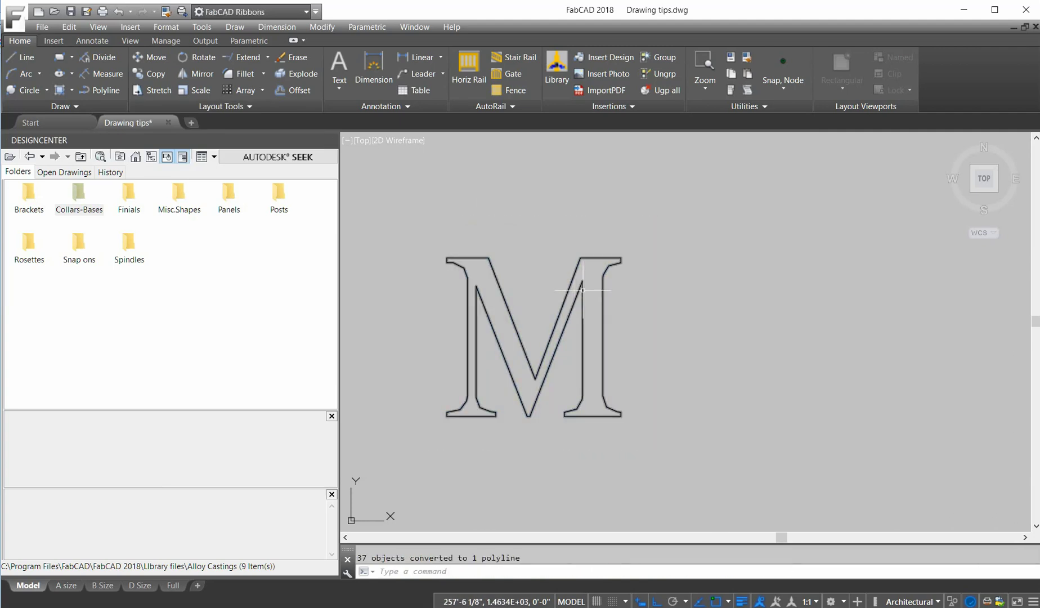
scroll(585, 329, down, 4)
scroll(584, 335, down, 3)
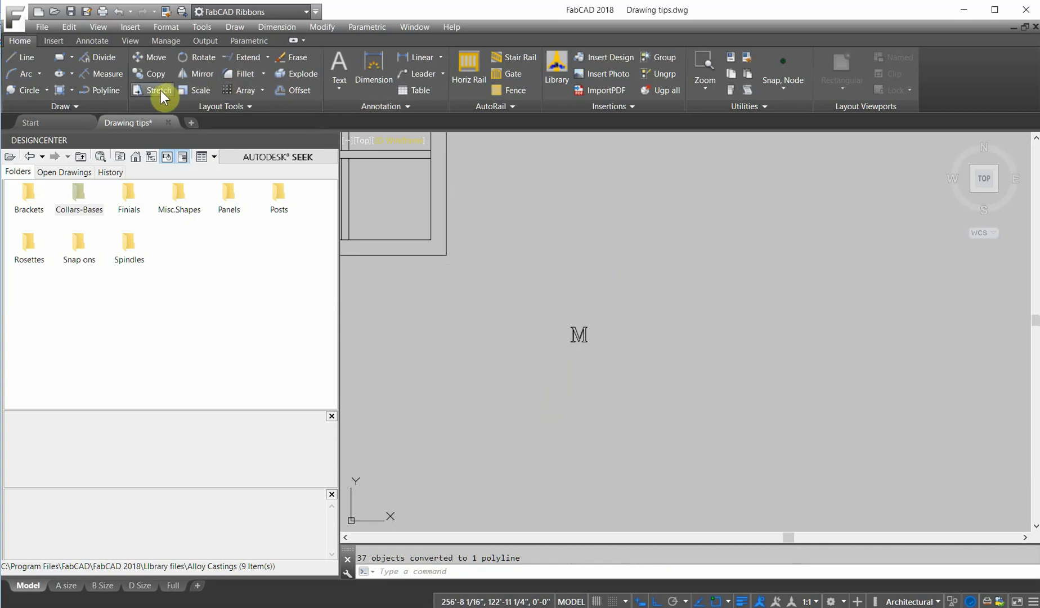
- Scale the M outline up to a larger size
click(188, 90)
click(608, 358)
click(565, 315)
key(Return)
click(575, 336)
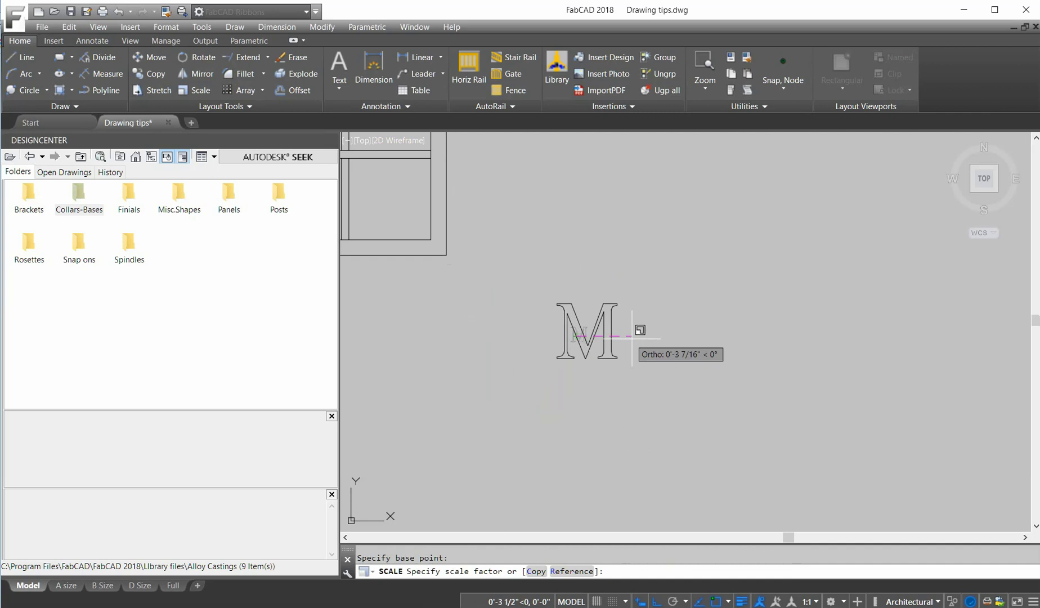
click(670, 341)
scroll(495, 237, down, 4)
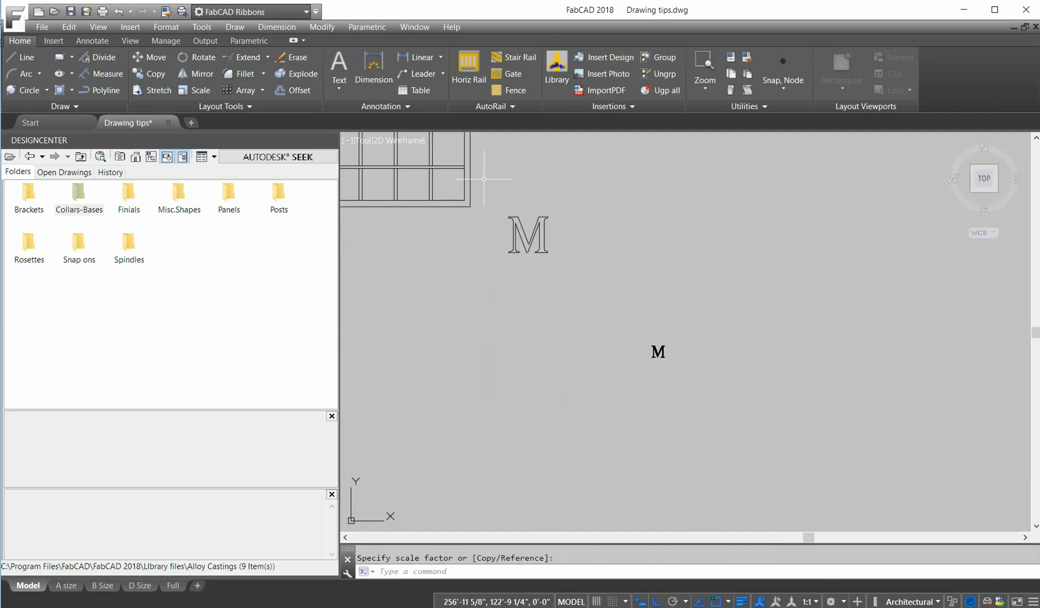
middle_drag(499, 265, 617, 431)
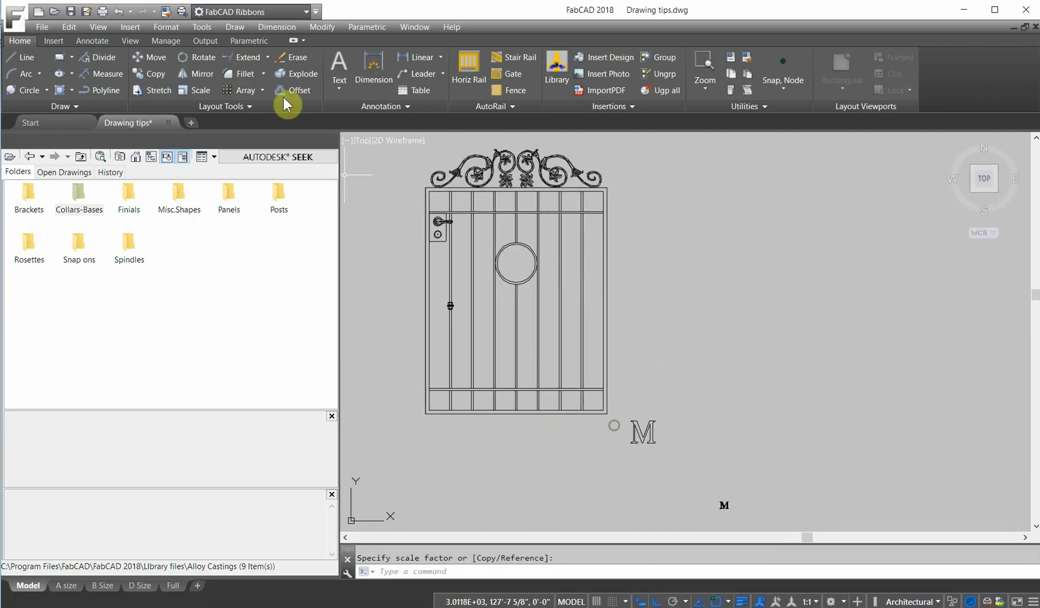
- Move the enlarged M into the gate's circle with Ortho off
click(150, 57)
click(681, 447)
click(605, 397)
key(Return)
click(670, 444)
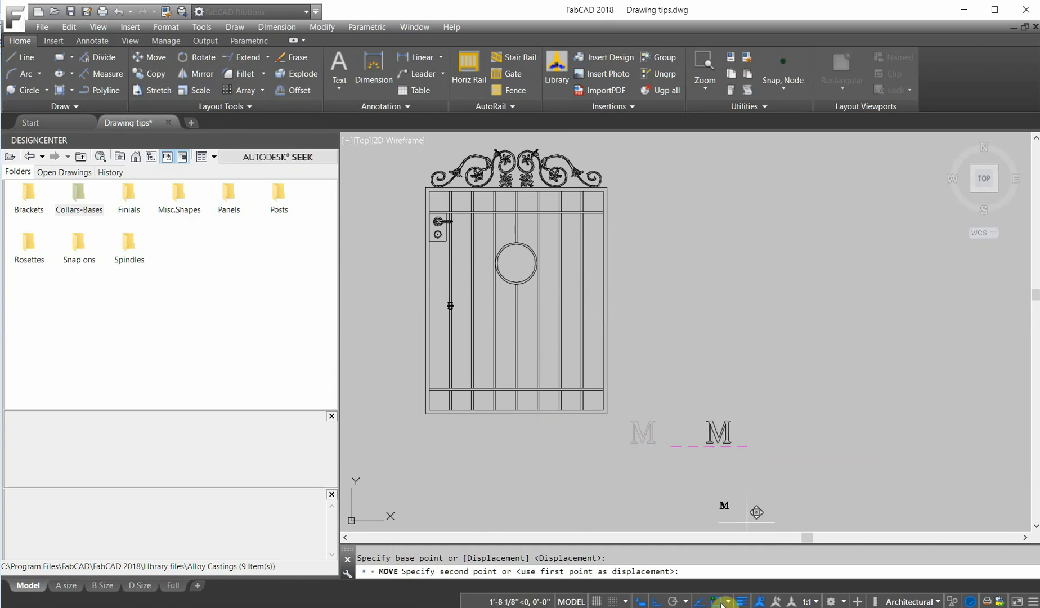
click(657, 602)
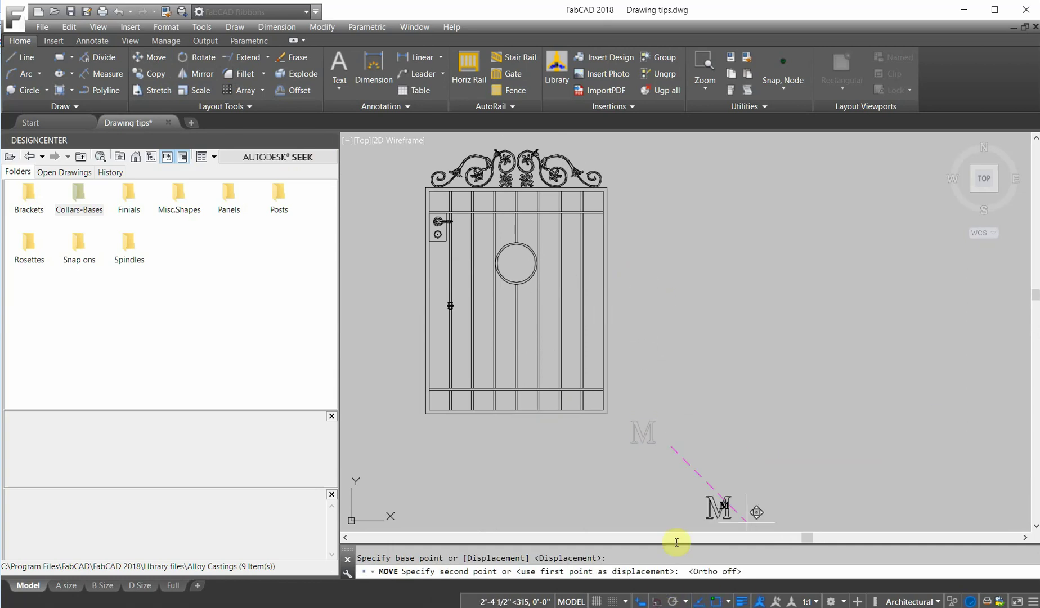
scroll(549, 269, up, 2)
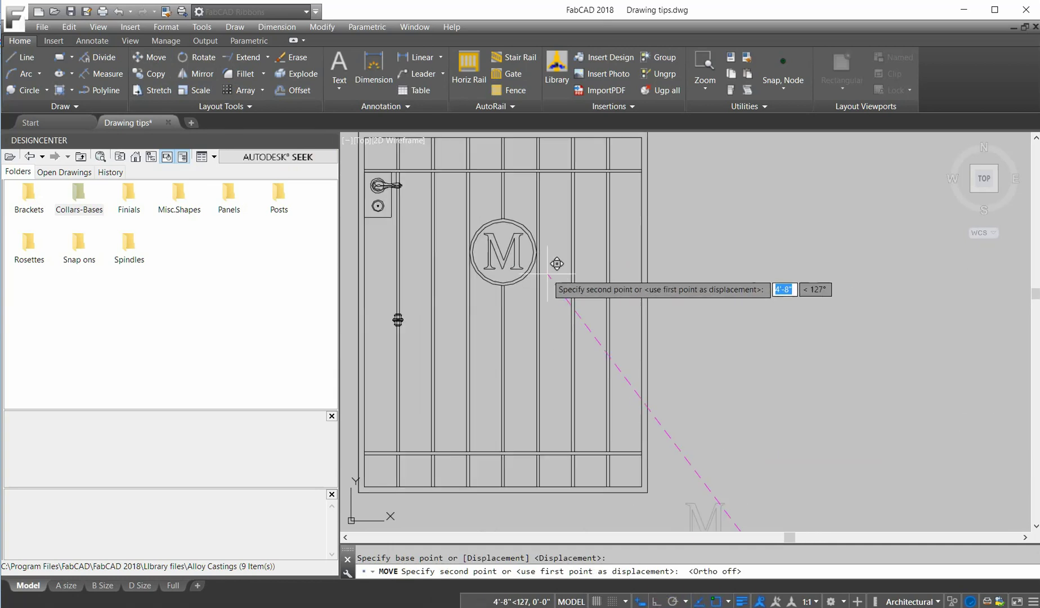
click(557, 263)
key(Return)
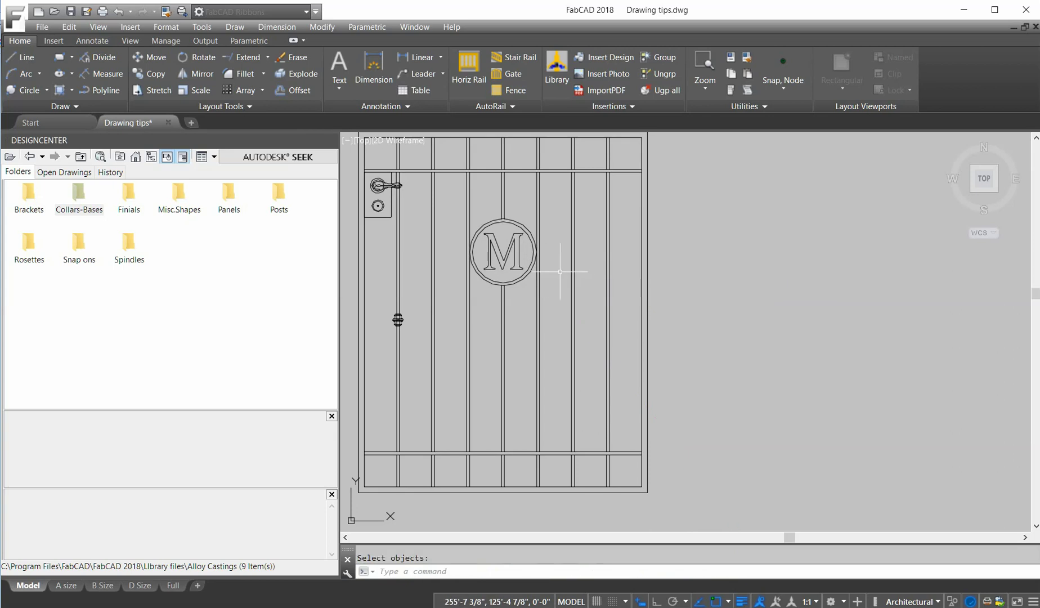
- Regenerate the drawing with RE so the circle displays smoothly
scroll(556, 272, up, 5)
scroll(629, 342, down, 1)
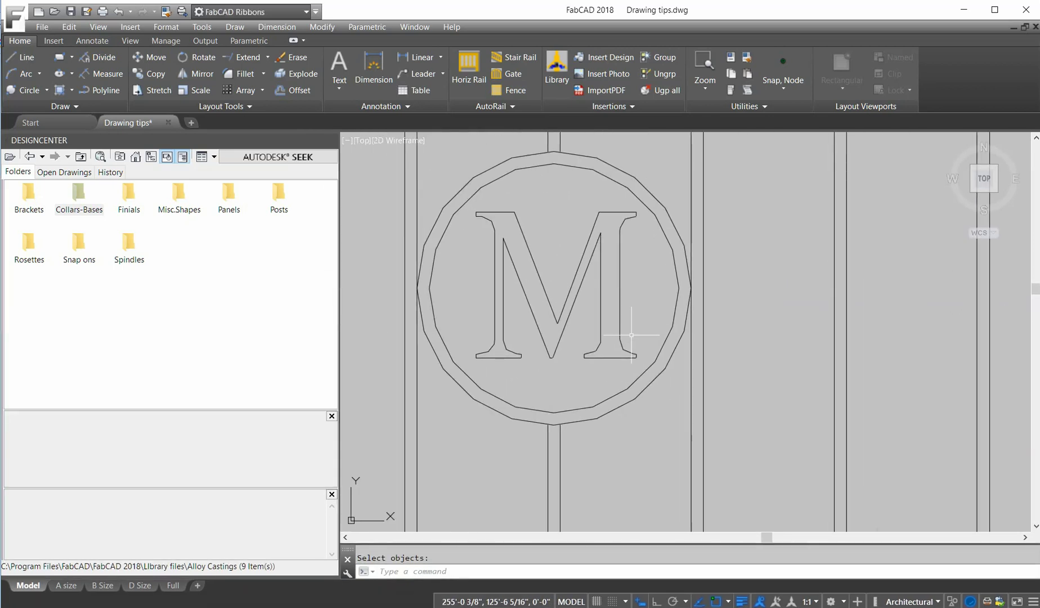
text(re)
key(Return)
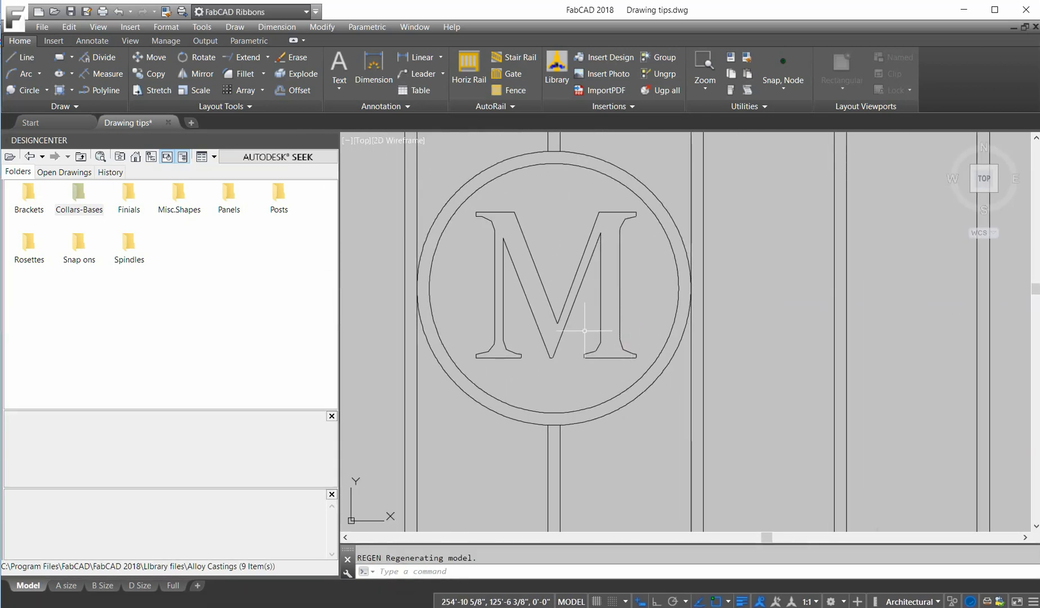
- Rescale the M so its serifs meet the circle's inner ring
click(198, 88)
click(632, 285)
click(466, 206)
key(Return)
click(561, 259)
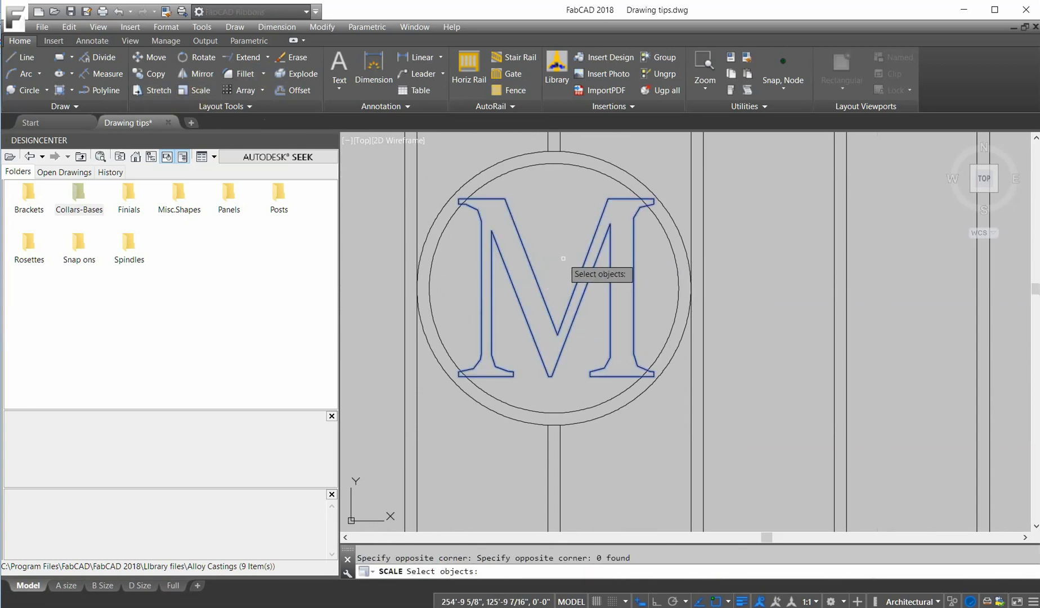
key(Return)
click(562, 258)
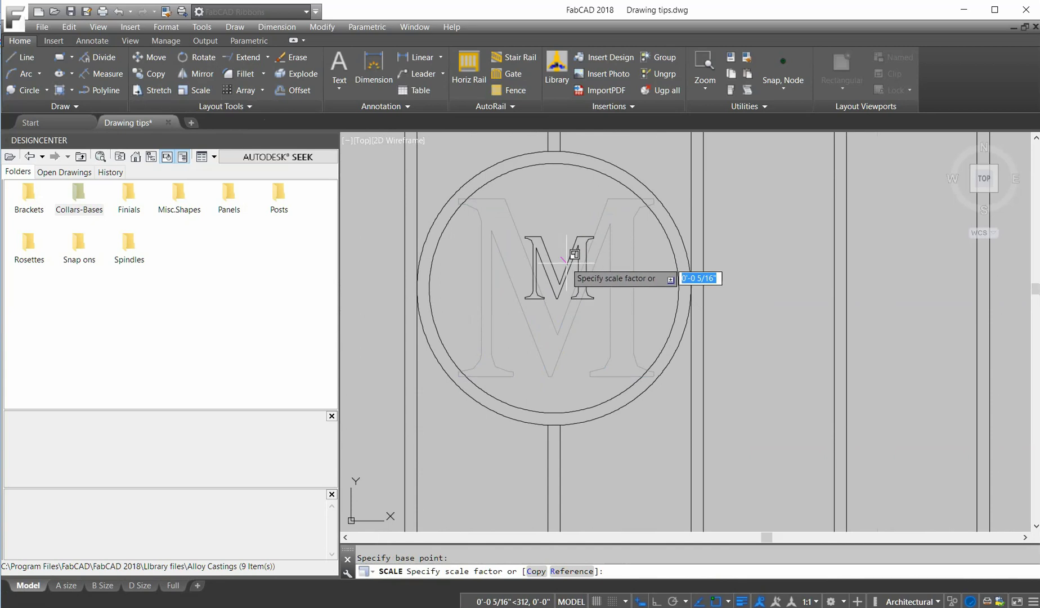
click(569, 277)
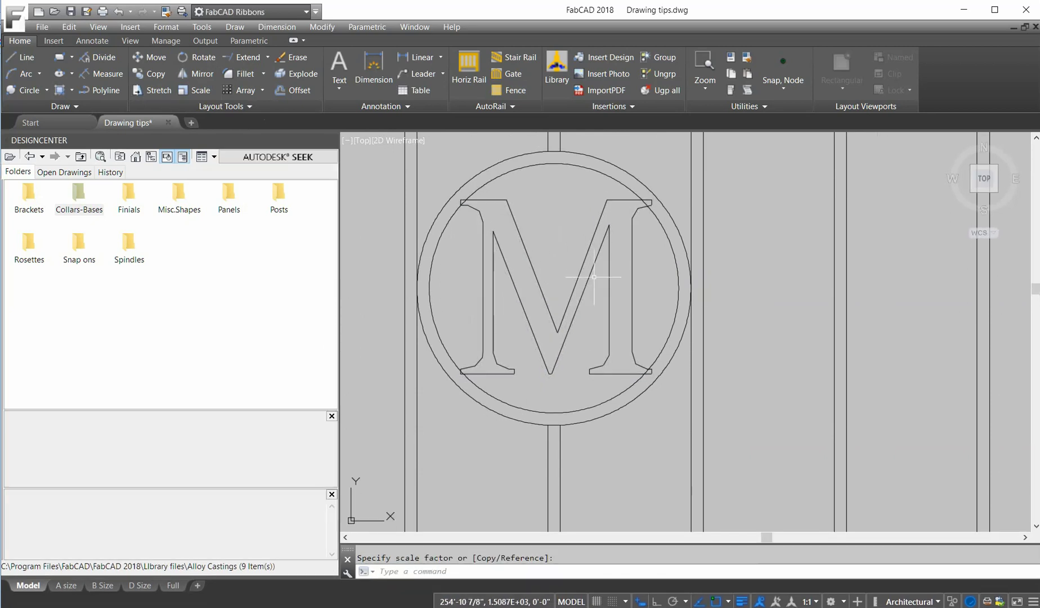
scroll(633, 233, down, 2)
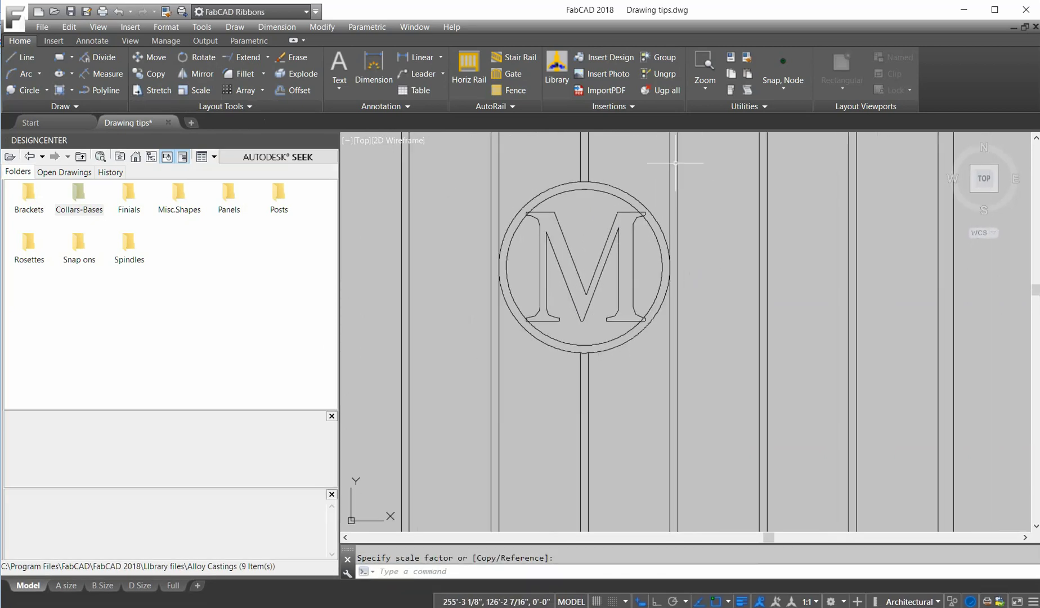
- Fill the M with the solid black hatch from the Tool Palettes Hatches tab
click(731, 90)
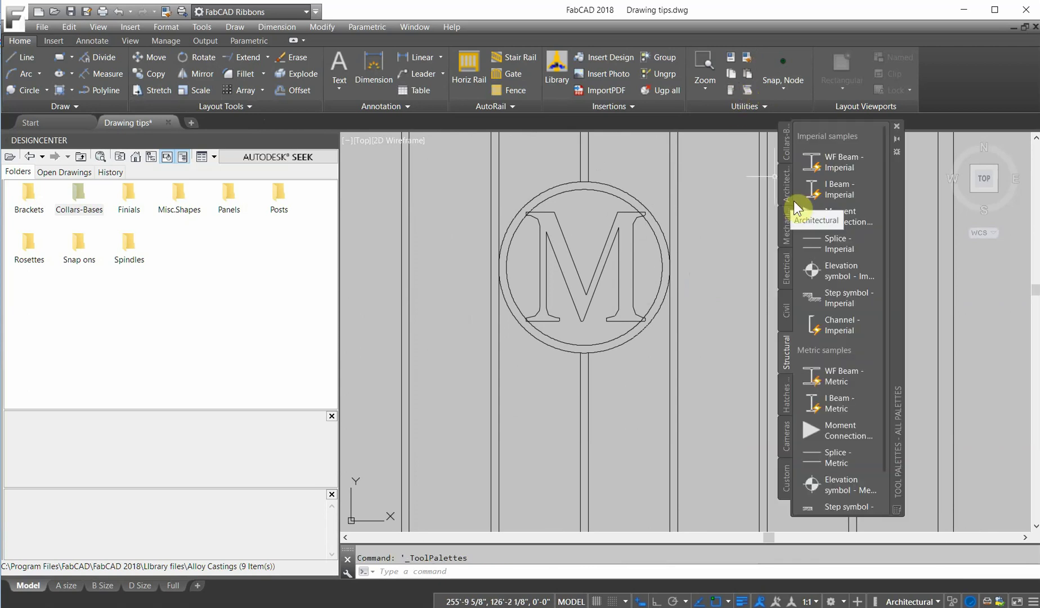
click(786, 397)
click(841, 287)
click(581, 305)
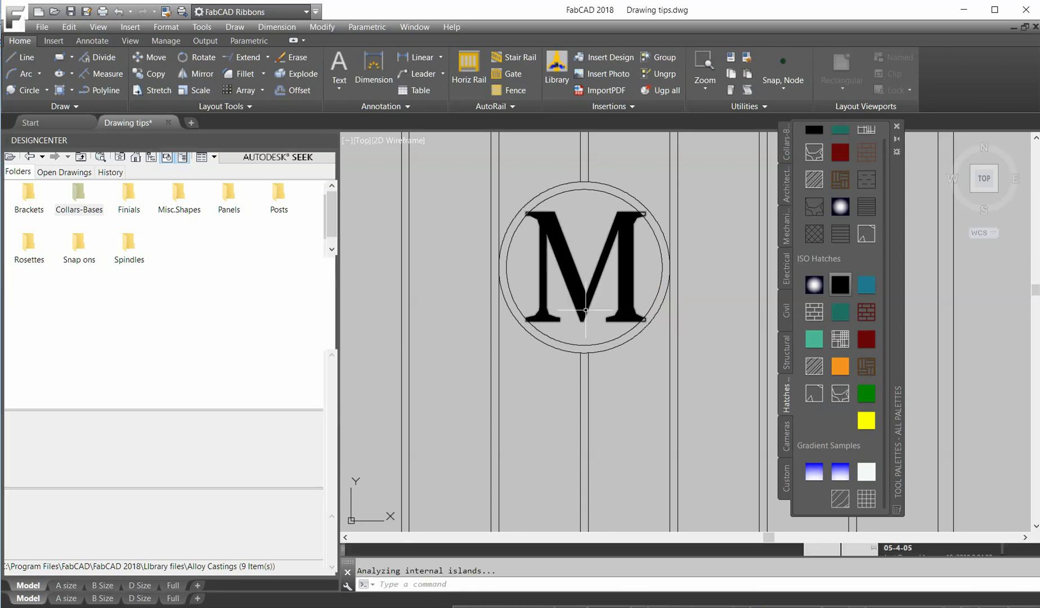
scroll(630, 390, down, 5)
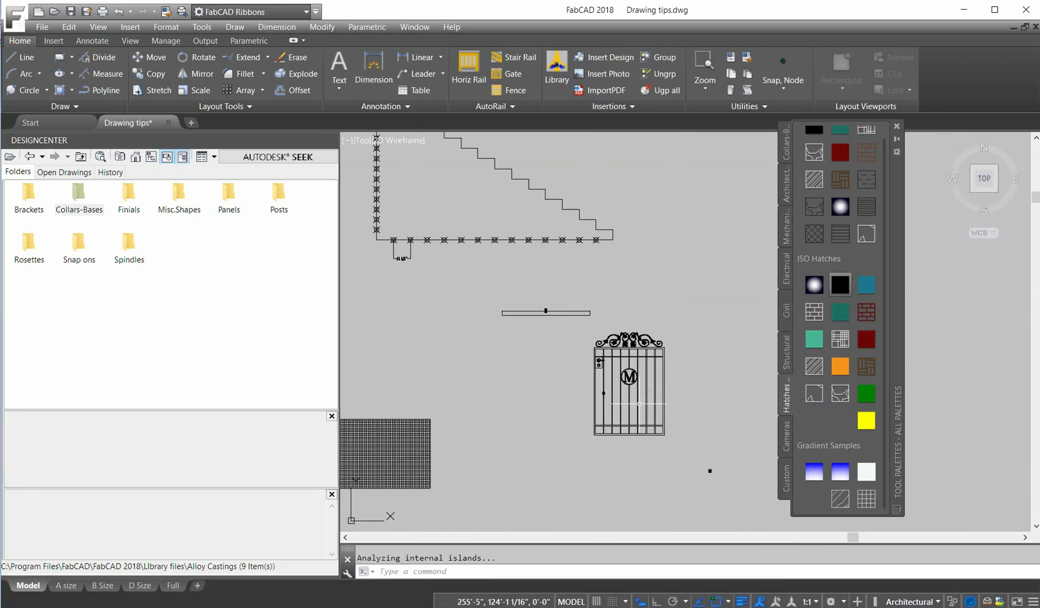
scroll(635, 402, up, 5)
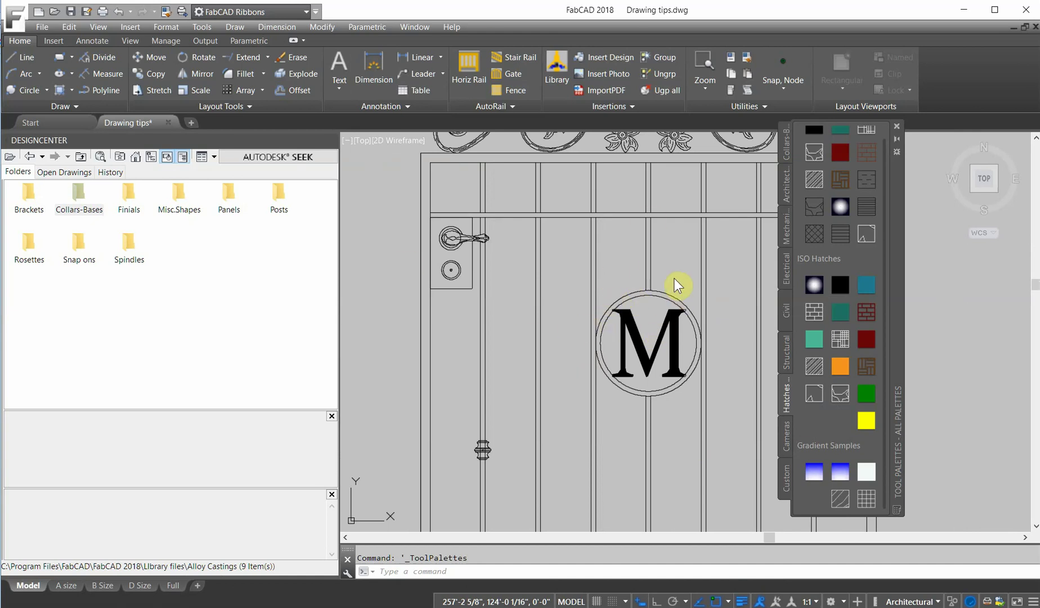
scroll(673, 290, down, 5)
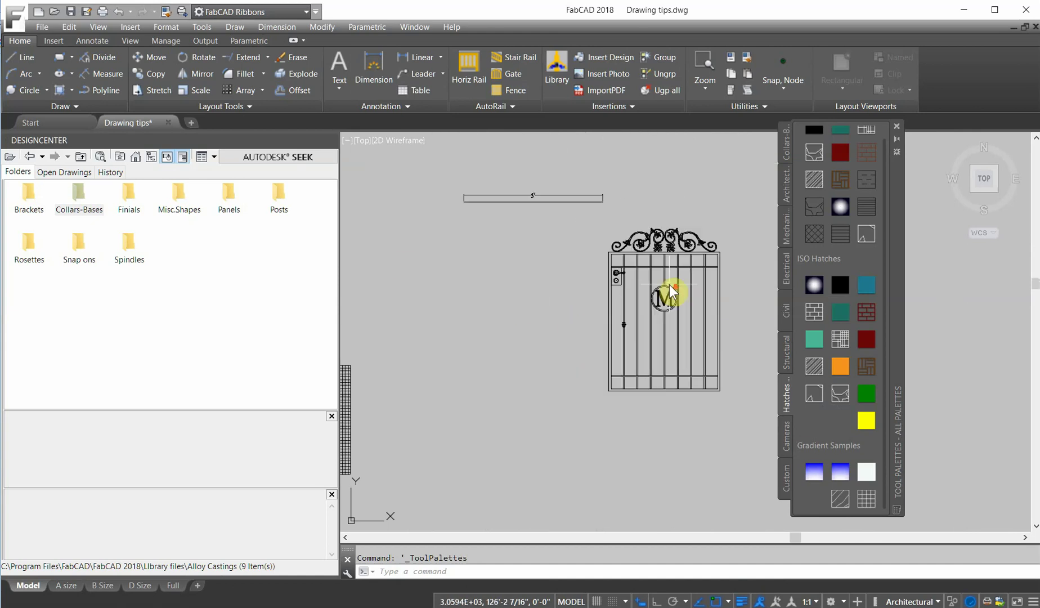
scroll(669, 311, down, 2)
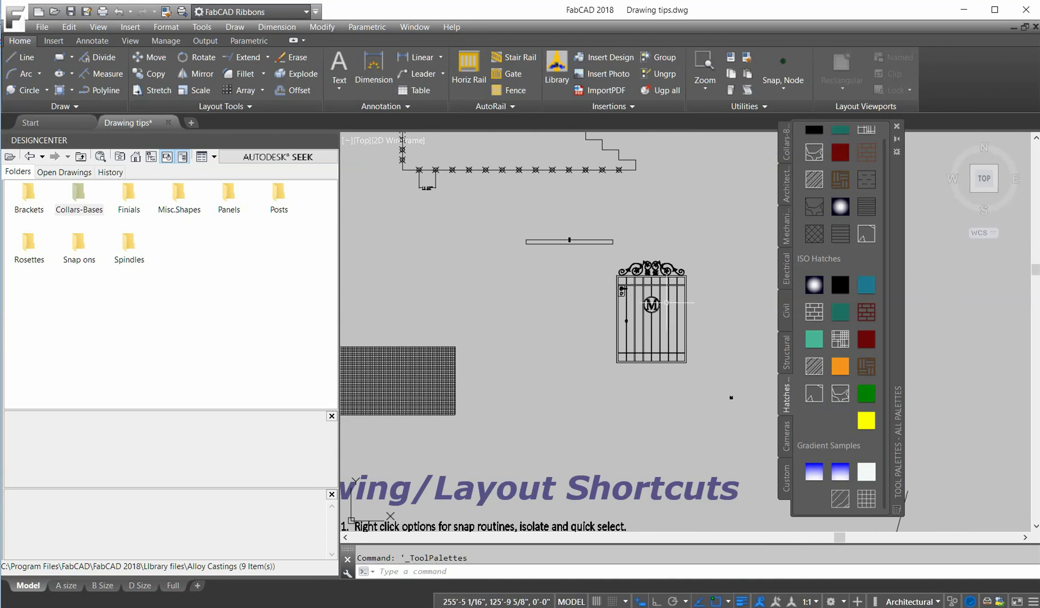
scroll(669, 304, up, 6)
scroll(641, 310, down, 4)
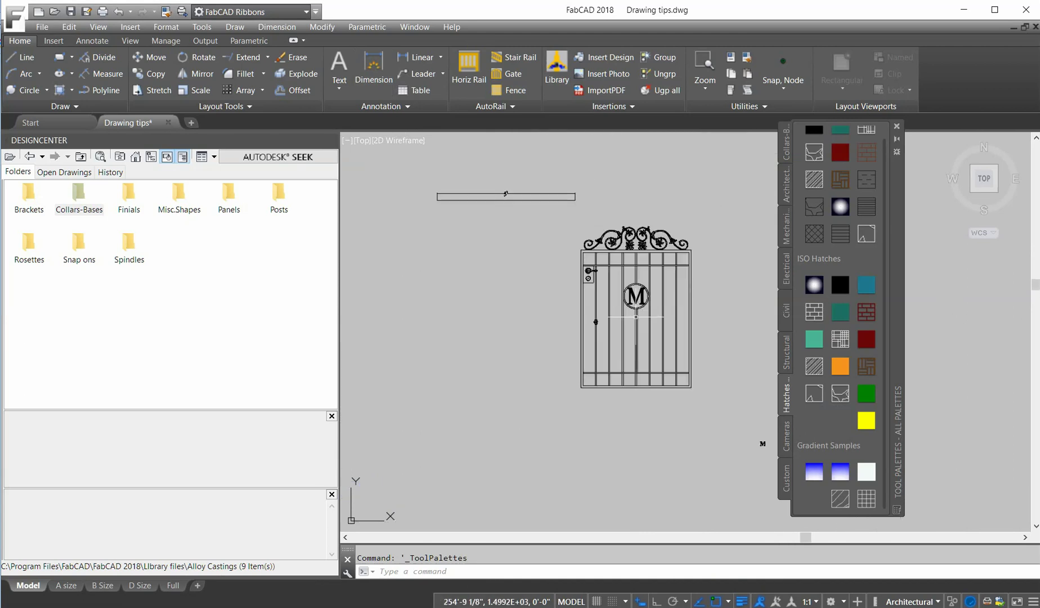
scroll(636, 317, down, 3)
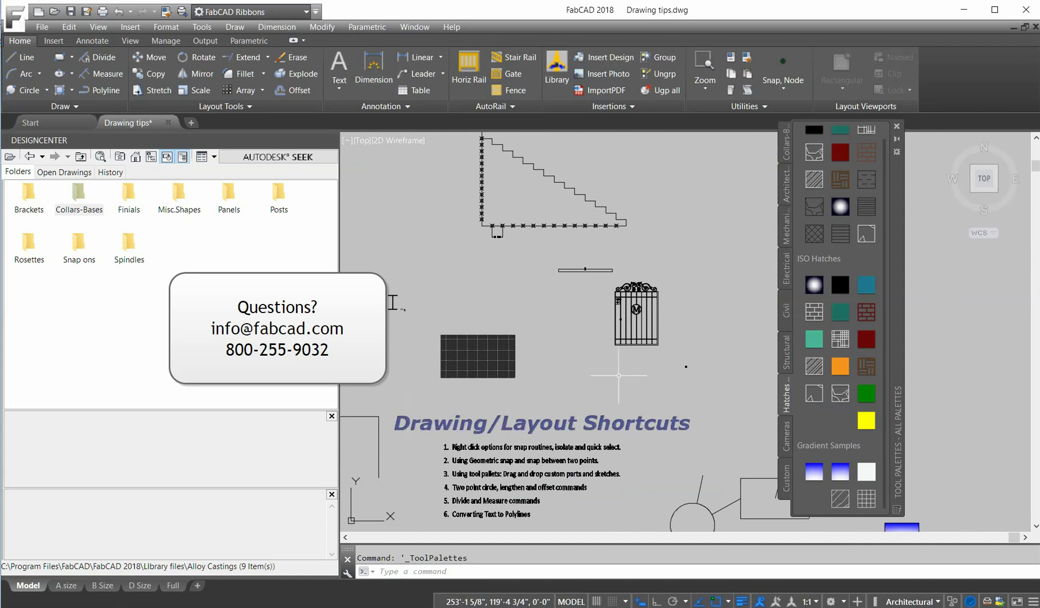
scroll(632, 346, up, 3)
scroll(653, 193, up, 2)
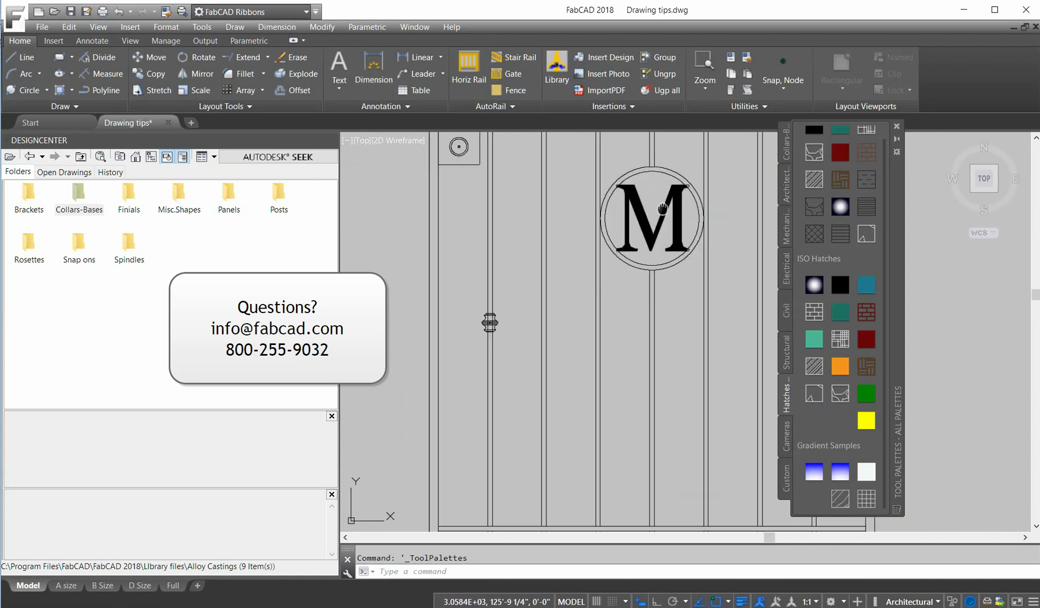
scroll(652, 257, down, 5)
scroll(654, 283, down, 6)
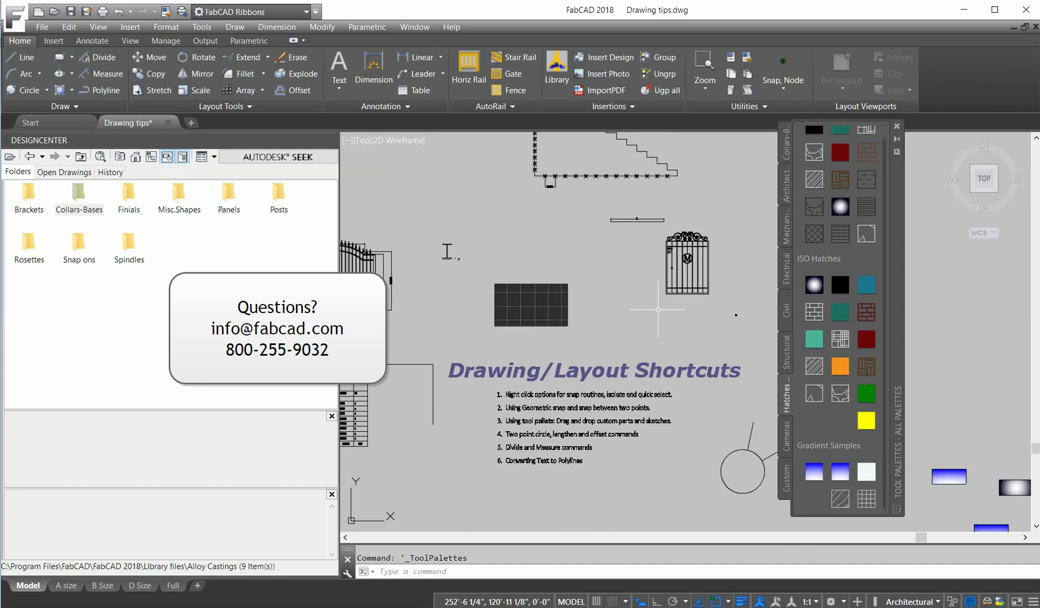
middle_drag(589, 347, 567, 353)
scroll(599, 367, up, 4)
scroll(613, 373, down, 2)
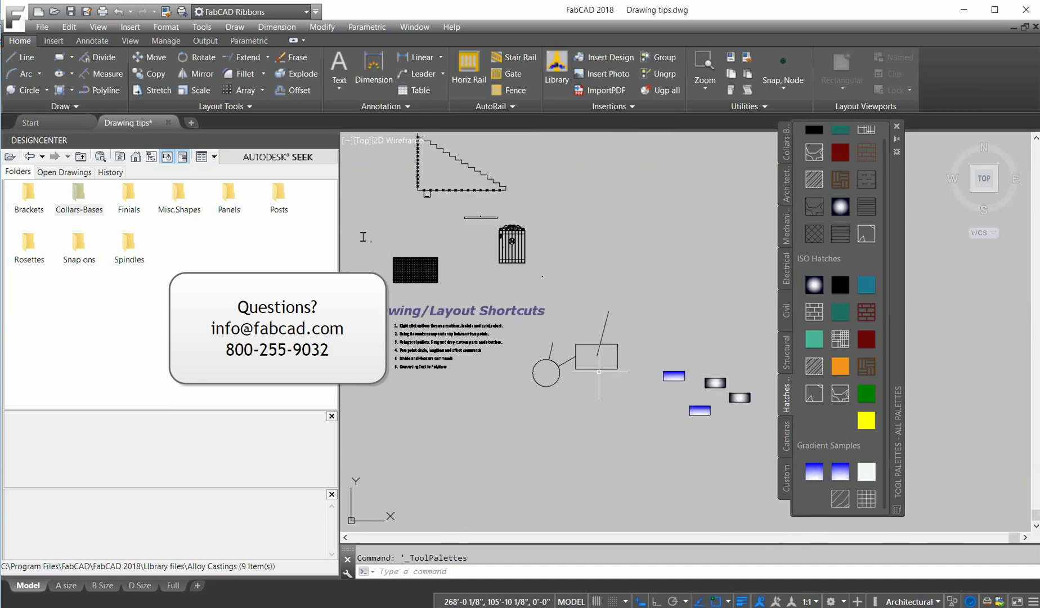
middle_drag(599, 370, 640, 328)
scroll(534, 317, up, 4)
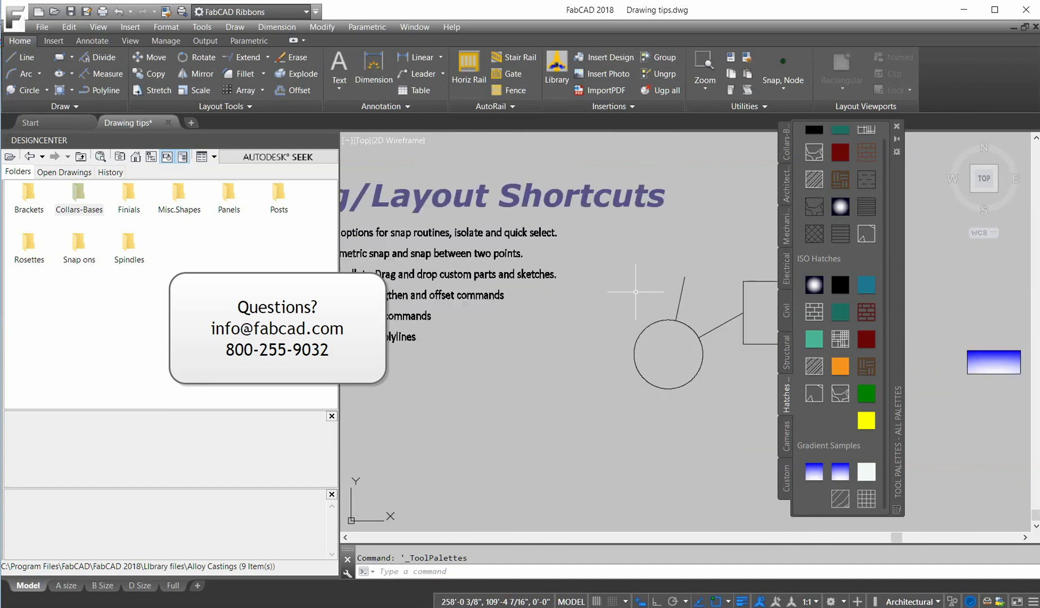